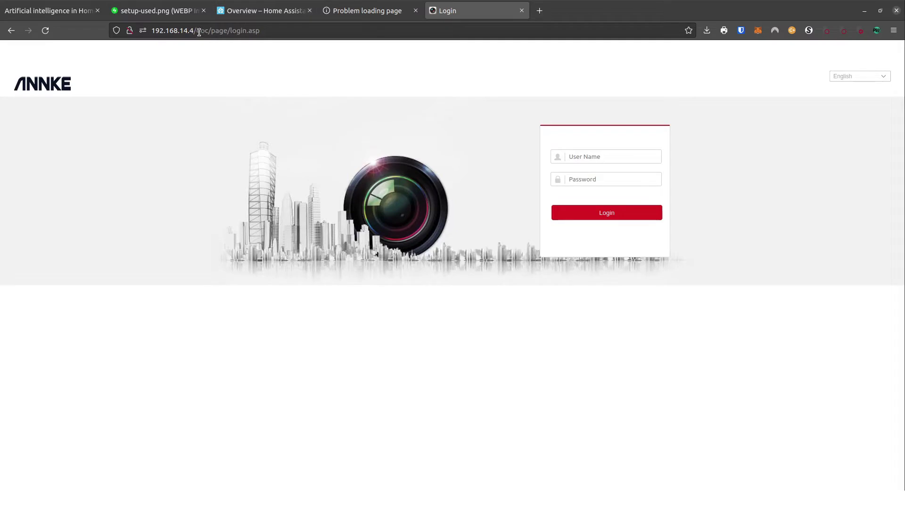
Step: Log into the ANNKE C800 web interface as admin with the account password
left_click(406, 335)
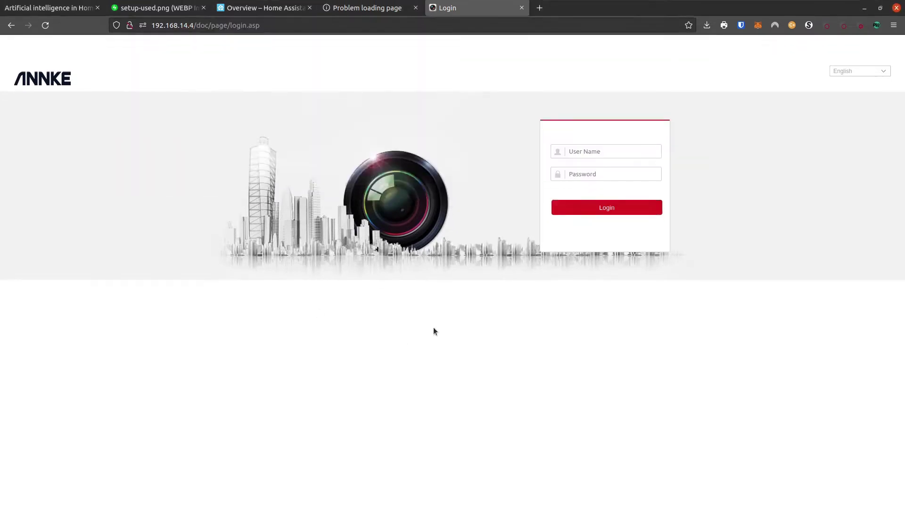
left_click(578, 113)
type("admin")
key("Tab")
type("a")
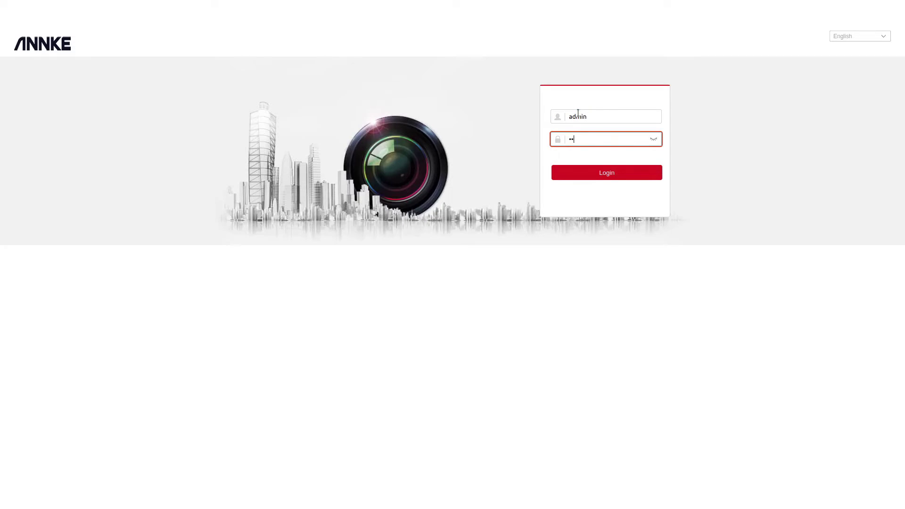
type("*****")
key("Return")
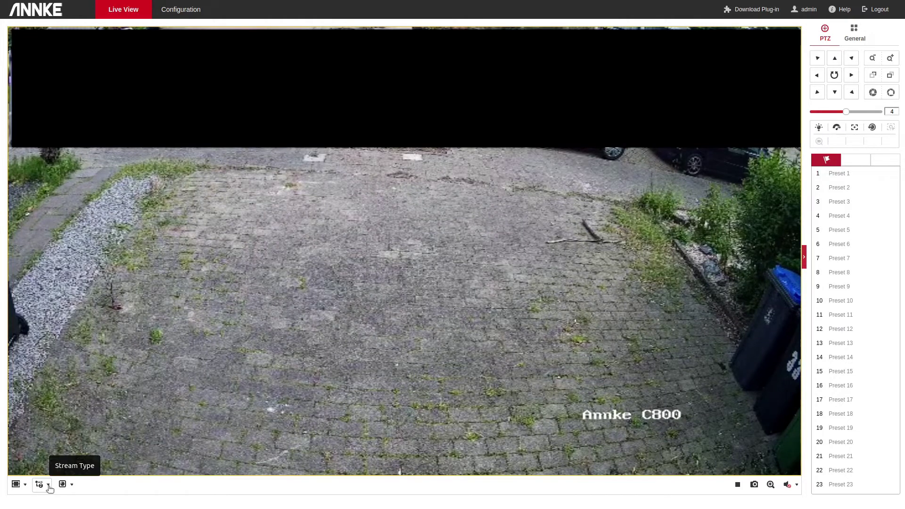
Step: Switch the live feed to Sub-stream, then back to Main Stream, and leave full screen
left_click(49, 486)
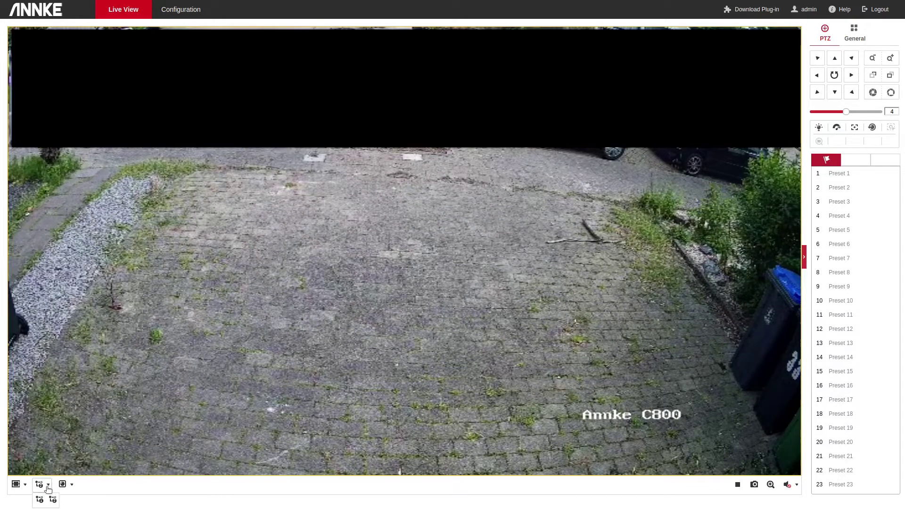
left_click(53, 501)
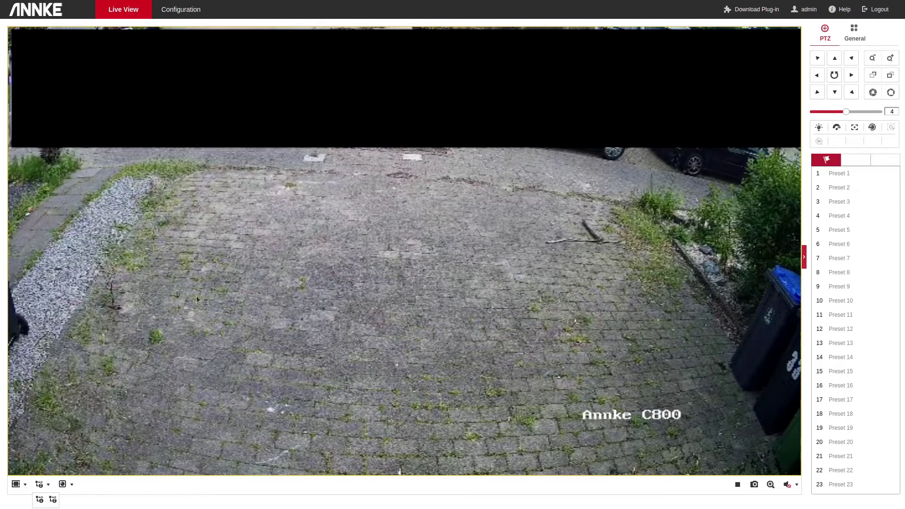
left_click(40, 499)
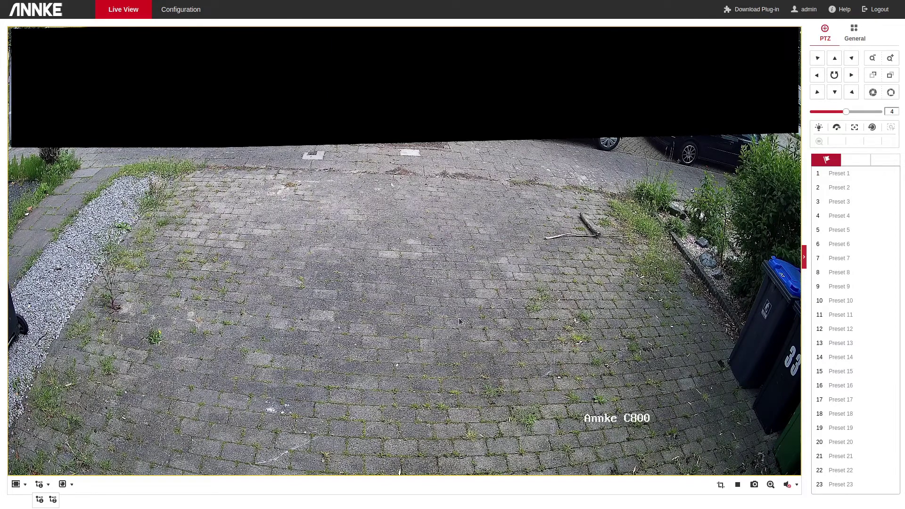
left_click(53, 500)
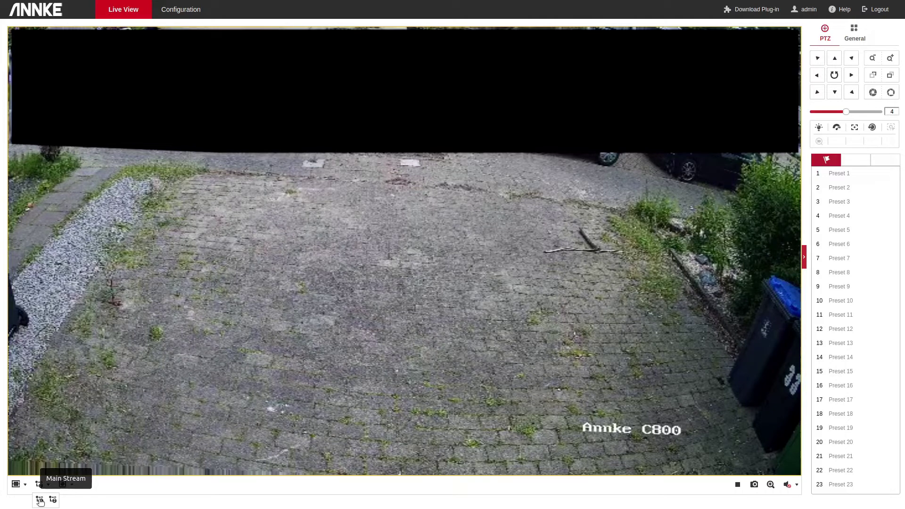
left_click(108, 498)
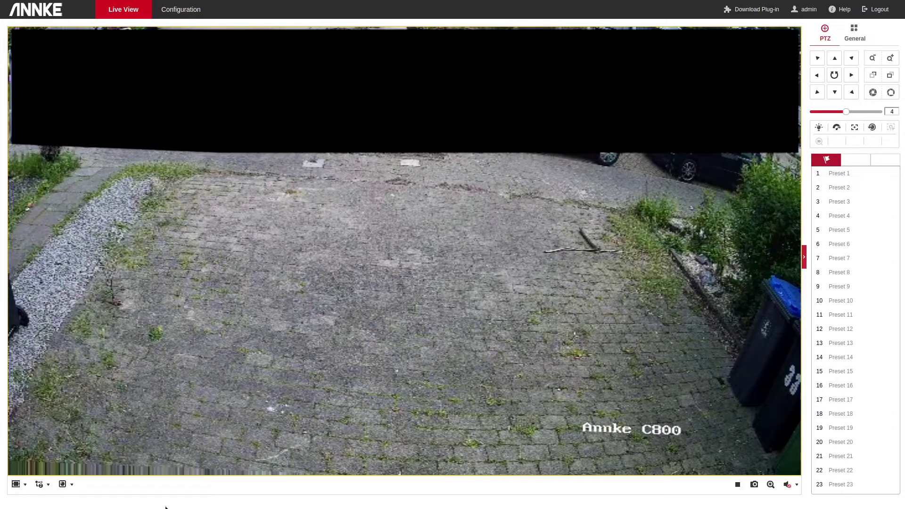
key("F11")
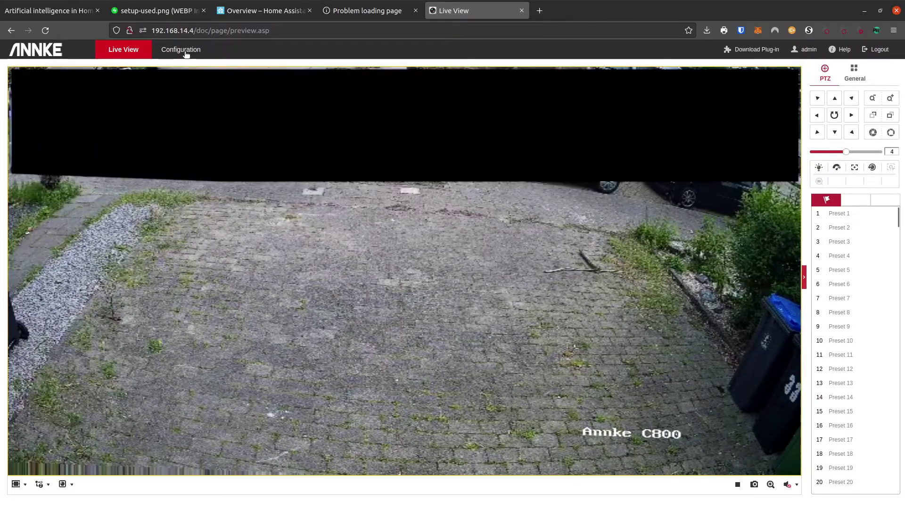
Step: Open Time Settings, review the time zone list and check the NTP server pool.ntp.org
left_click(185, 53)
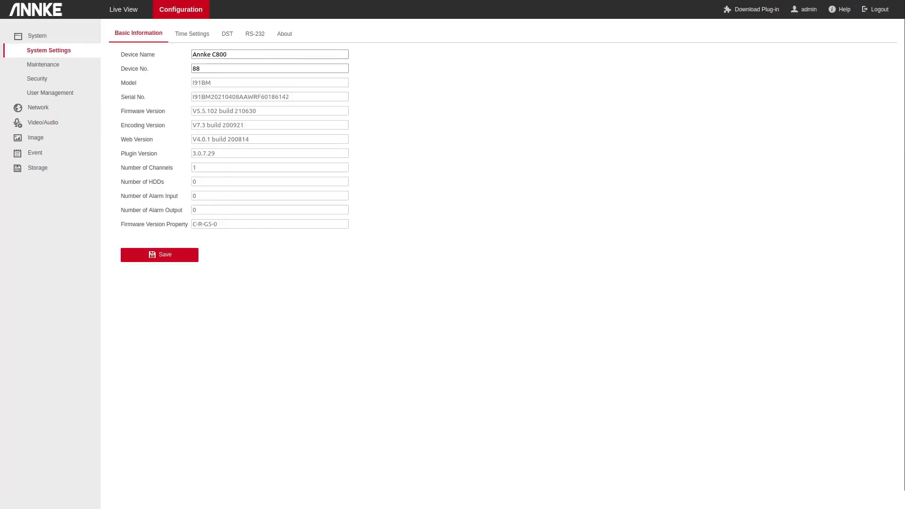
left_click(195, 34)
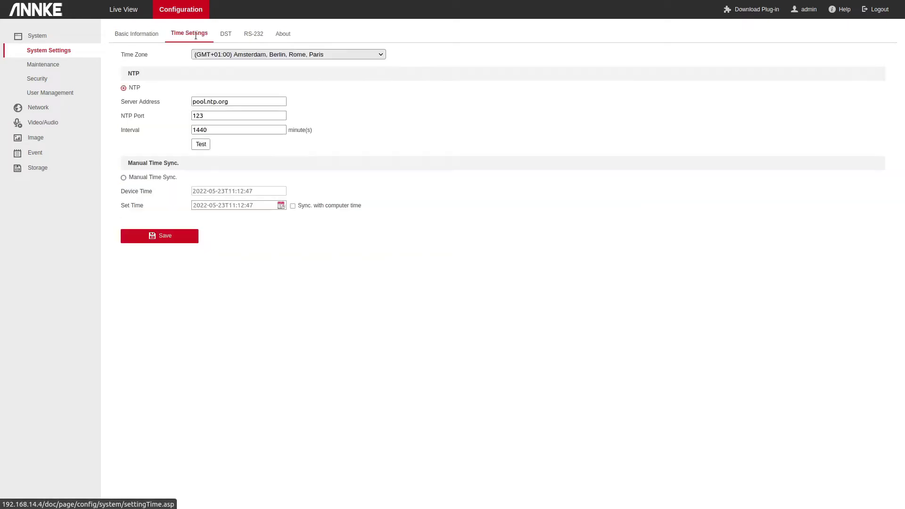
left_click(234, 55)
left_click(234, 55)
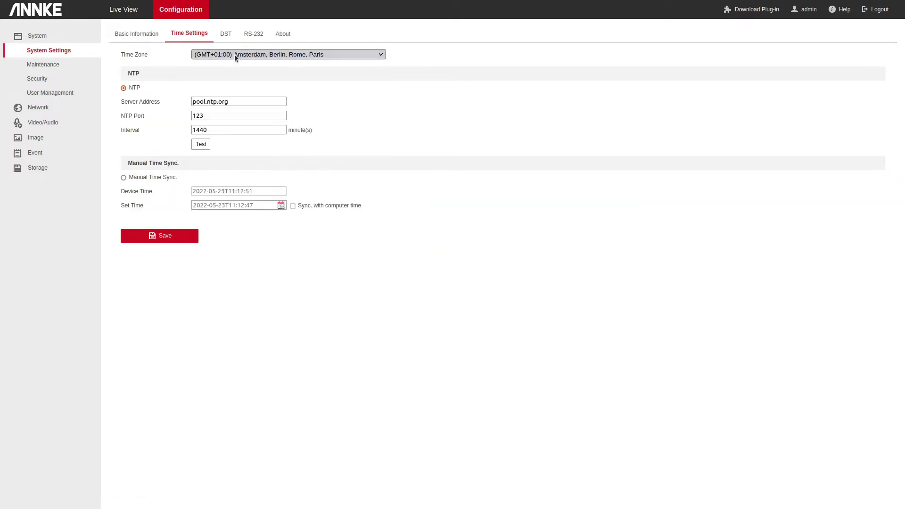
left_click_drag(248, 102, 183, 94)
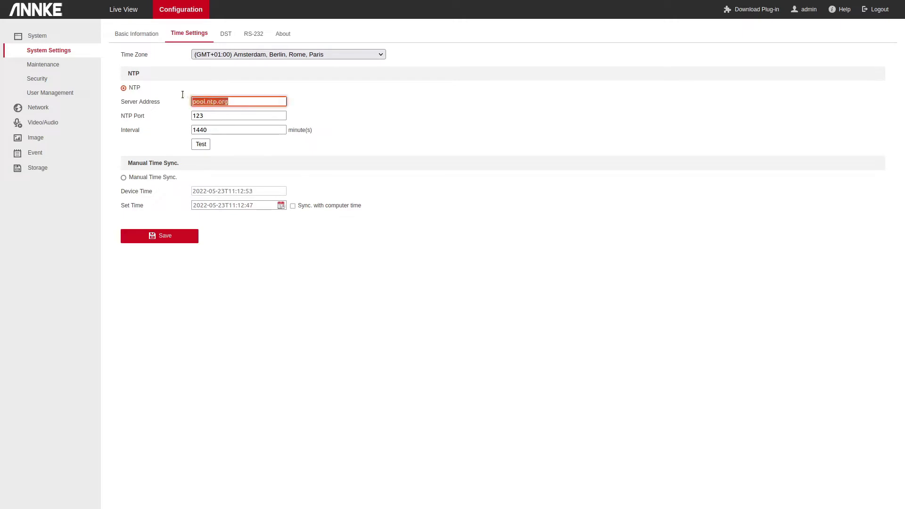
left_click(251, 101)
left_click_drag(235, 100, 150, 98)
Step: Test the NTP server connection successfully and save the time settings
left_click(202, 145)
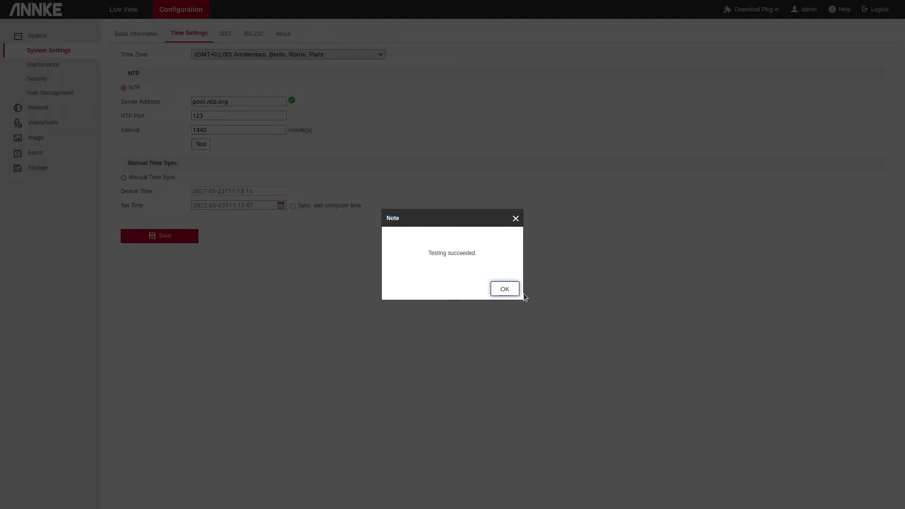
left_click(505, 290)
left_click(170, 236)
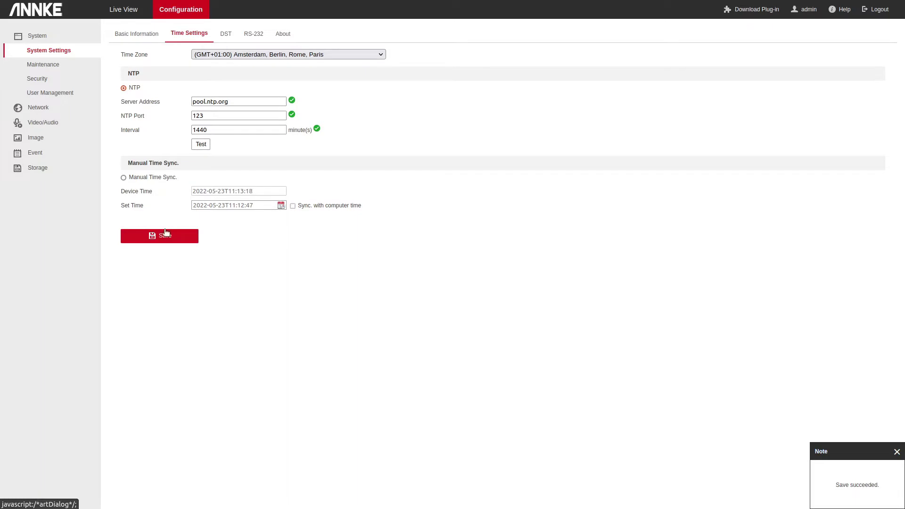
left_click(71, 80)
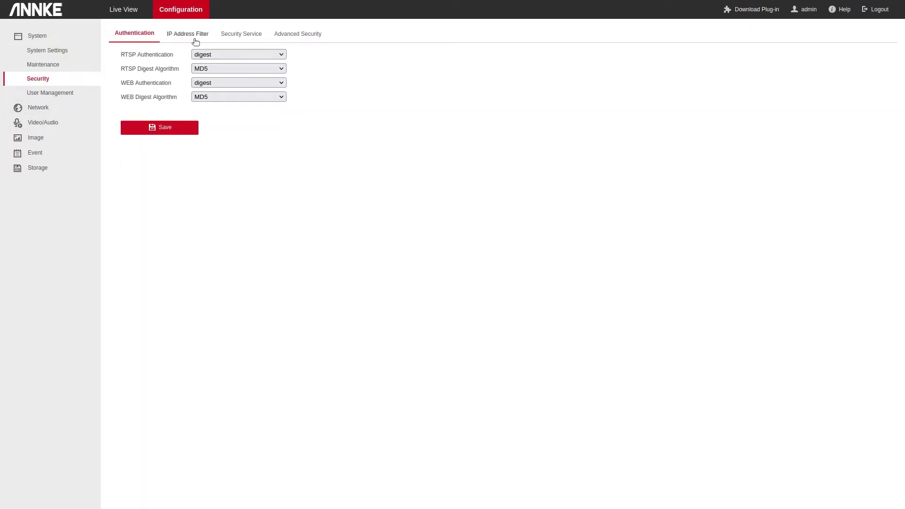
Step: Save the Security Service settings for SSH and login lock
left_click(235, 33)
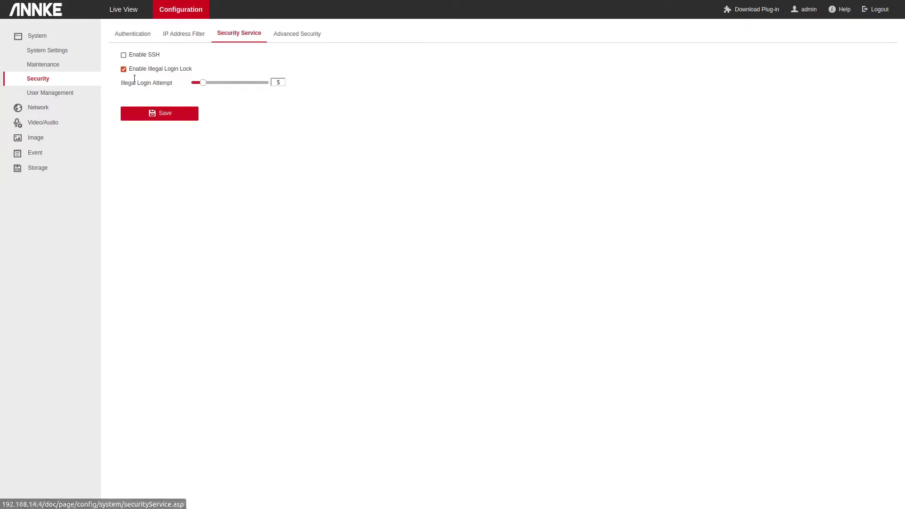
right_click(123, 69)
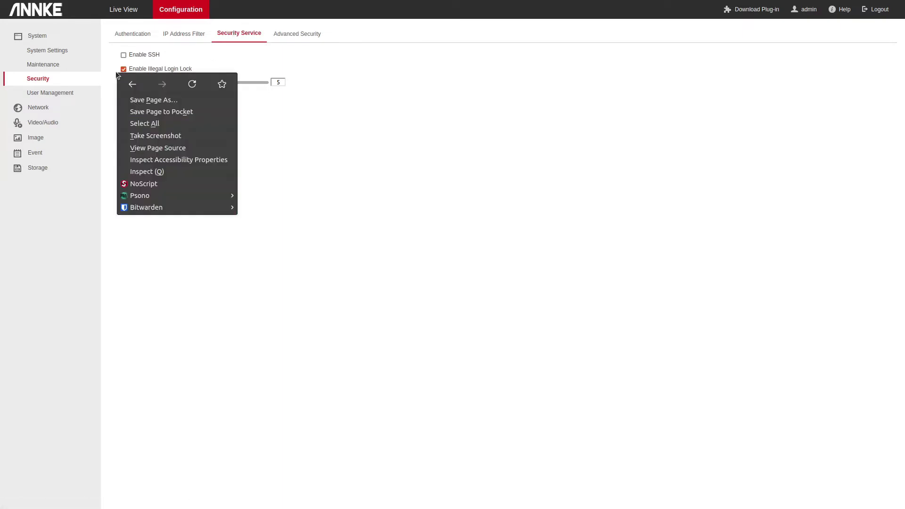
key("Escape")
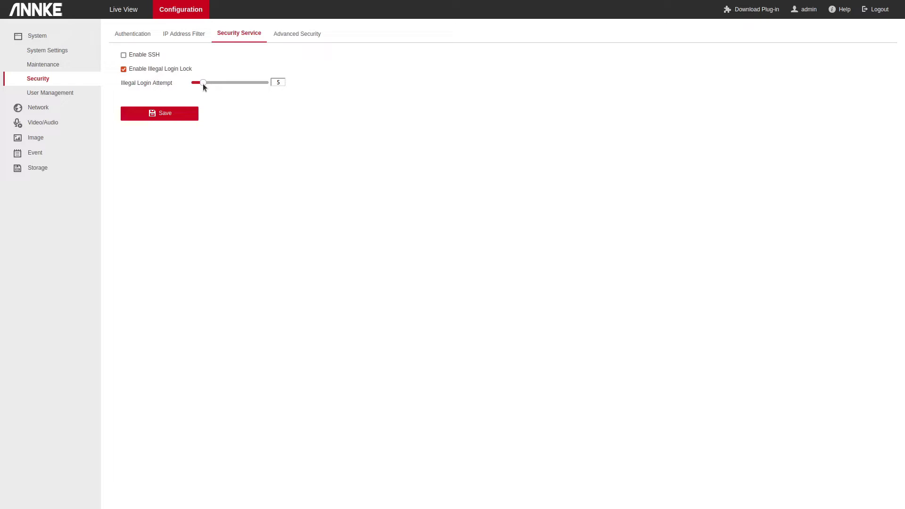
left_click(184, 115)
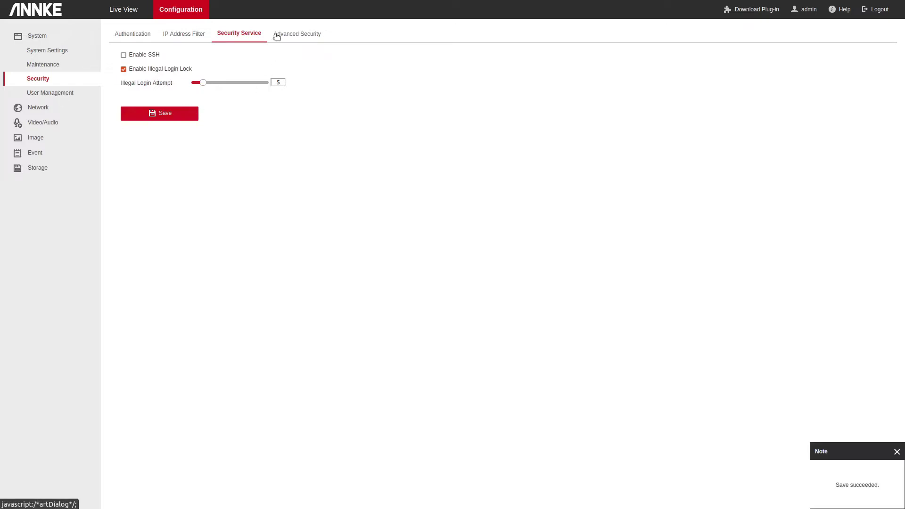
Step: Enable HTTPS browsing under Network Advanced Settings, save, and confirm the address uses https
left_click(51, 109)
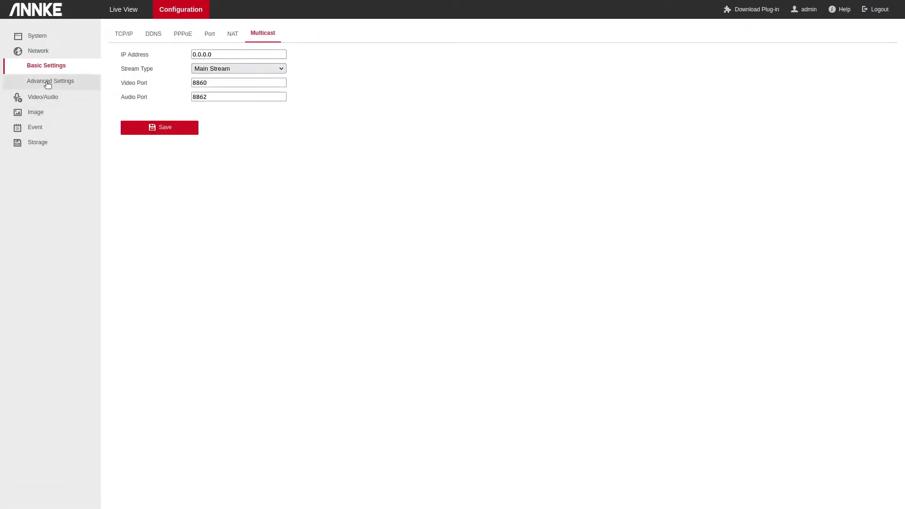
left_click(50, 82)
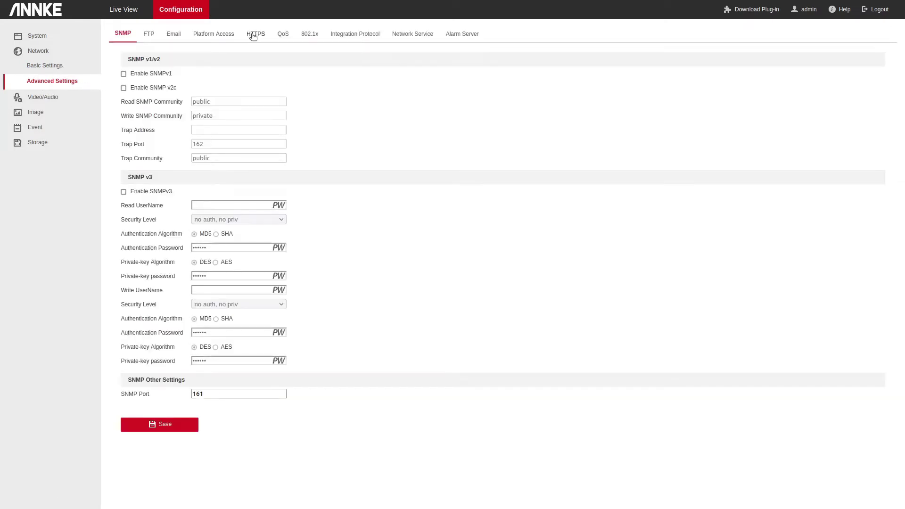
left_click(252, 34)
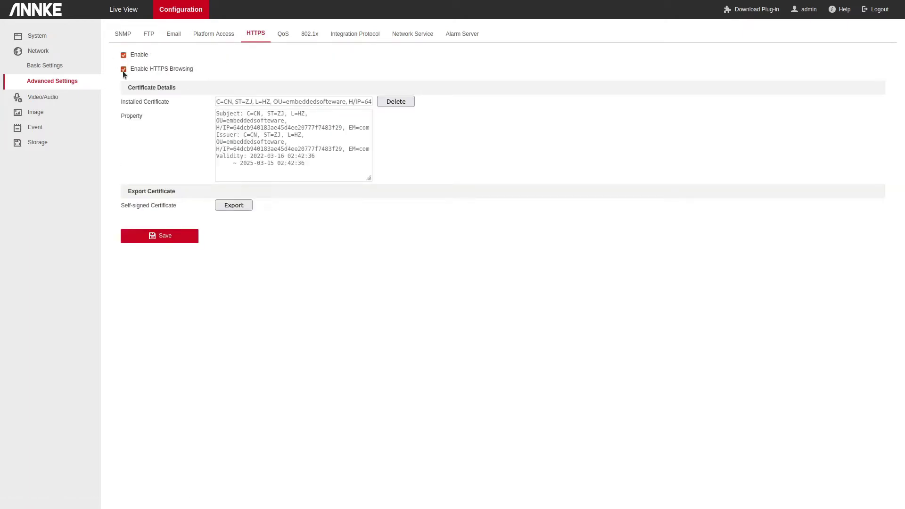
left_click(177, 239)
mouse_move(173, 2)
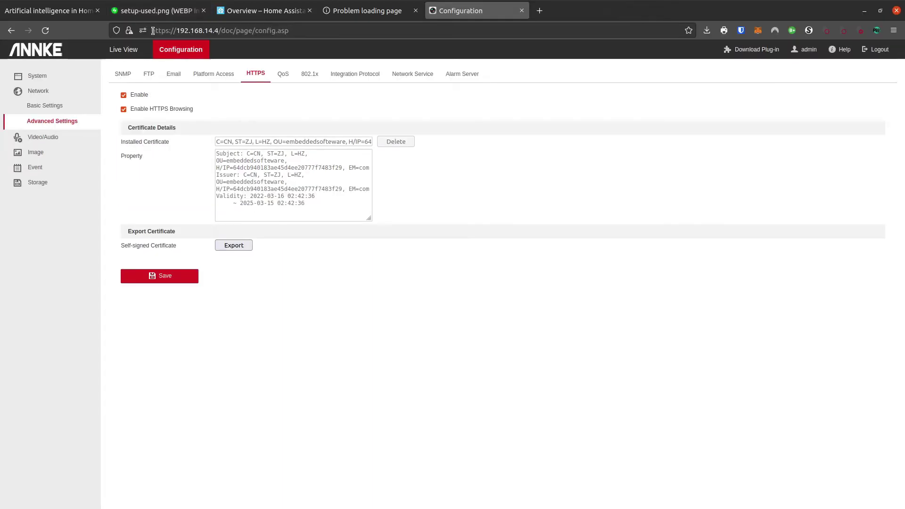
left_click(167, 31)
left_click(507, 283)
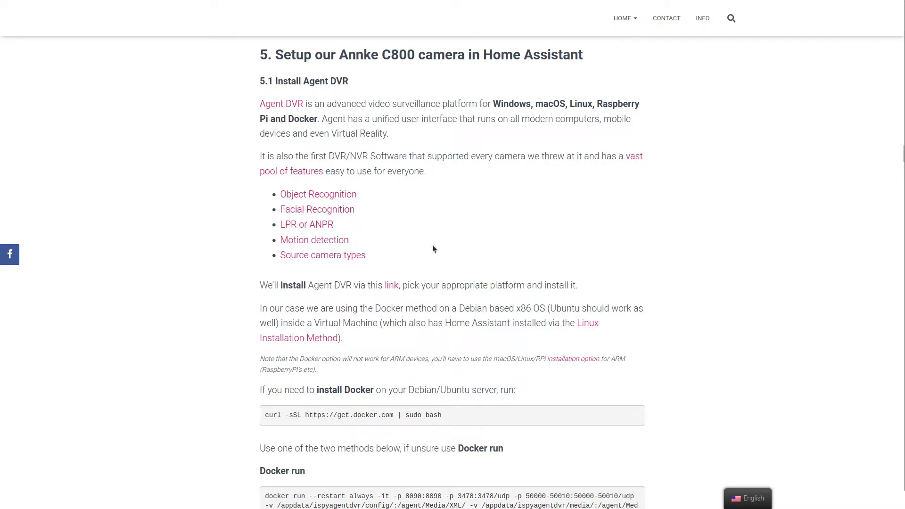
Step: Scroll to the guide's Agent DVR docker-compose example and select the entire code block
scroll(433, 249, "down", 18)
scroll(426, 240, "down", 3)
left_click_drag(440, 334, 264, 165)
key("alt+Tab")
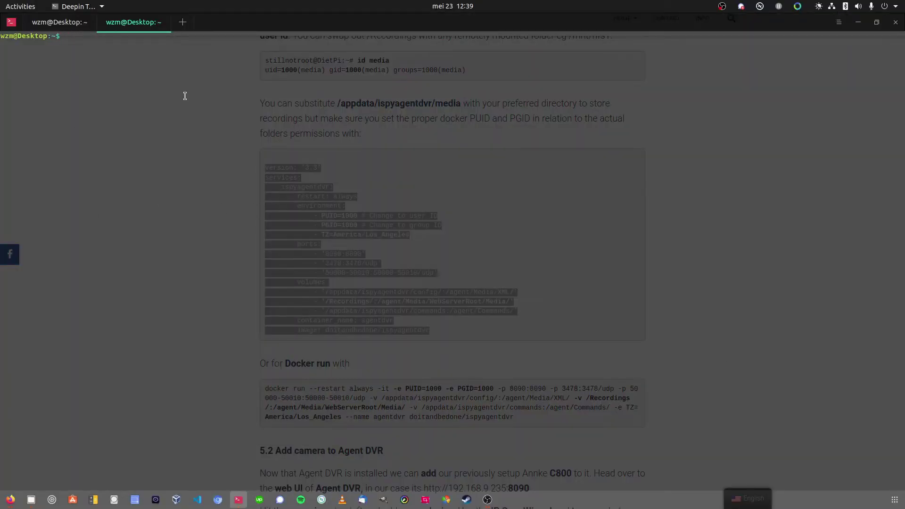
type("ssh root@192.168.9.235")
key("Return")
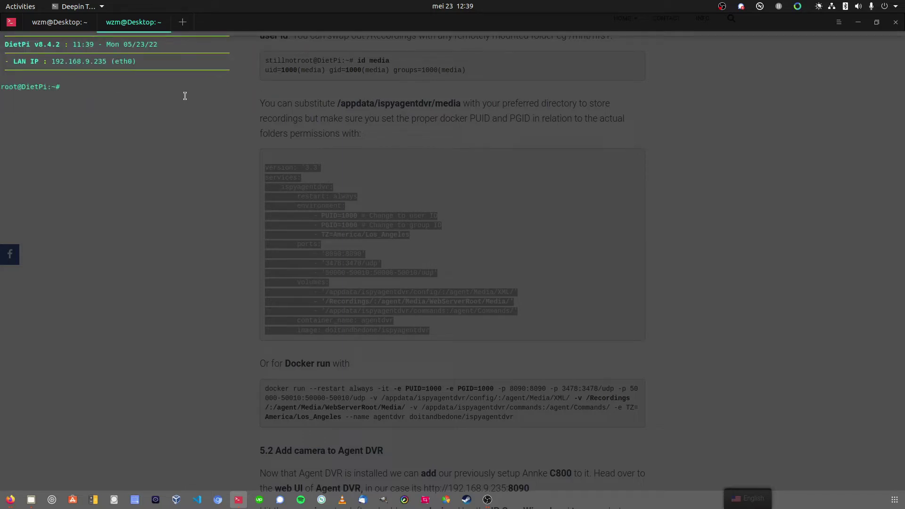
Step: Enter the AgentDVR folder and print agentdvr.yaml with cat
type("cd Ag")
key("Tab")
key("Return")
type("cat ag")
key("Tab")
type(".yaml")
key("Return")
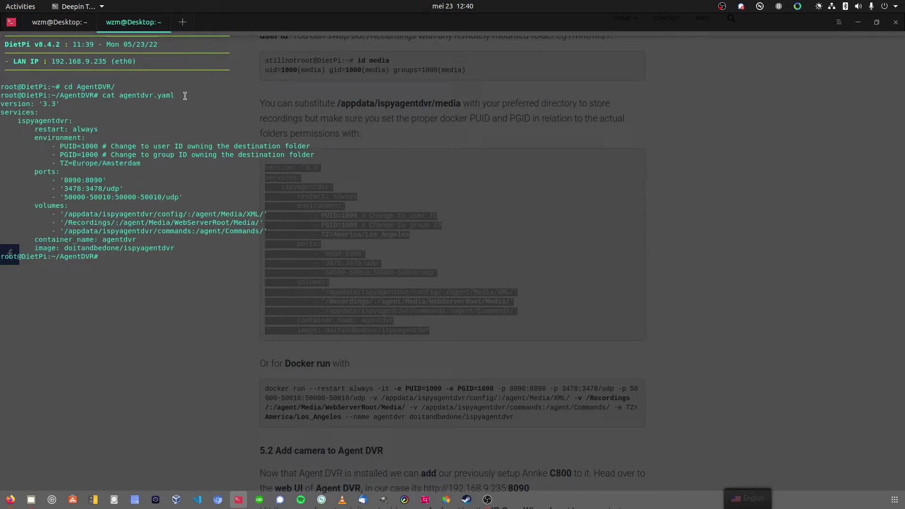
Step: Highlight the compose file's PUID=1000, Recordings volume mapping and TZ=Europe/Amsterdam settings
left_click_drag(6, 99, 108, 107)
left_click_drag(101, 145, 78, 155)
left_click_drag(112, 225, 68, 225)
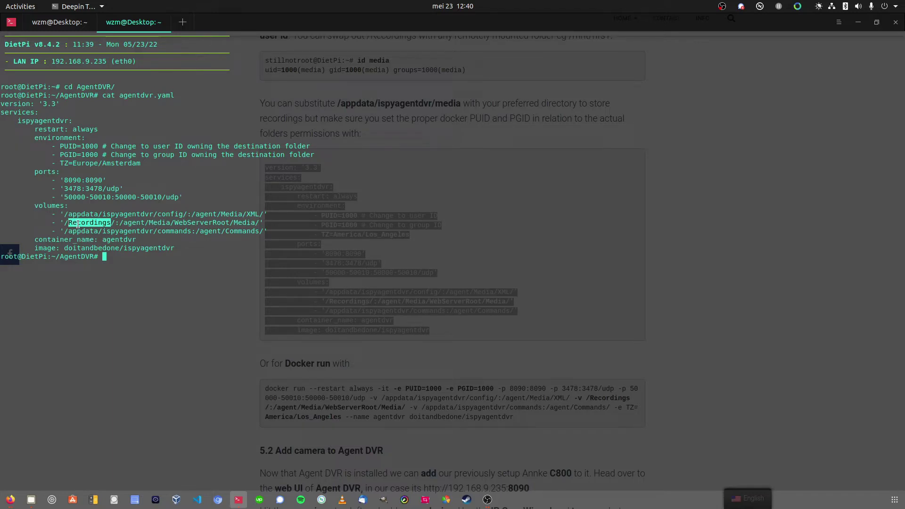
left_click_drag(120, 223, 260, 220)
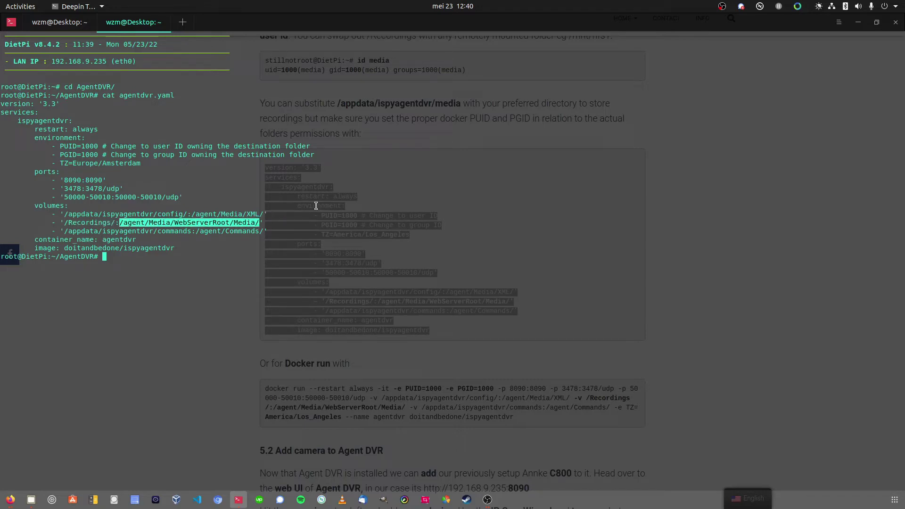
left_click_drag(116, 222, 65, 222)
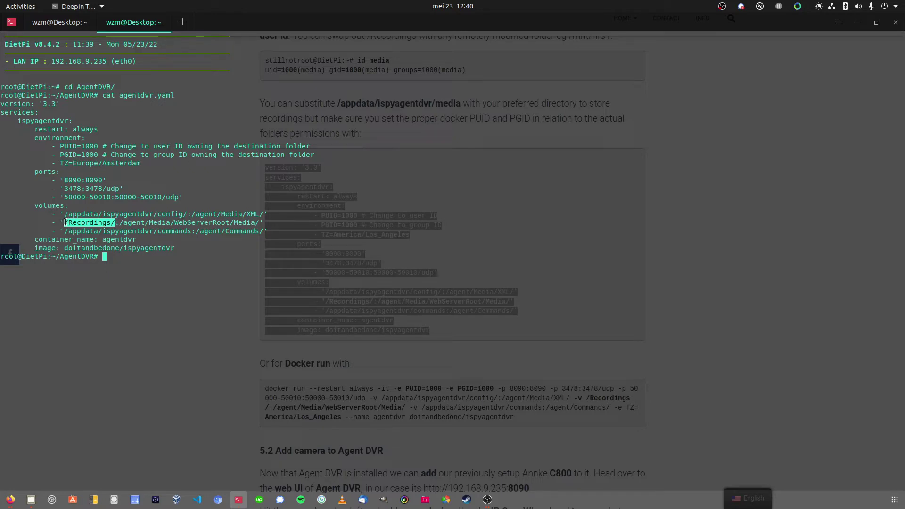
left_click_drag(140, 164, 60, 167)
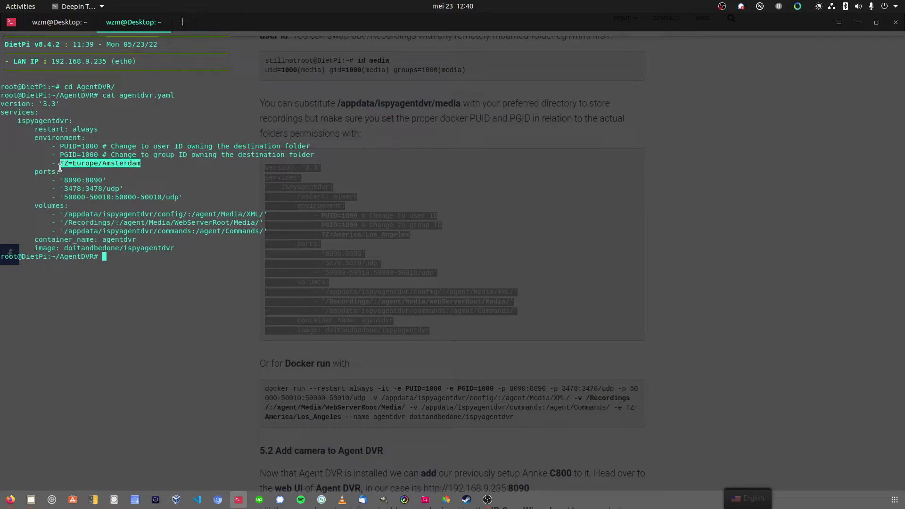
left_click(173, 175)
Step: Begin typing 'docker-compose -f agentdvr.' at the prompt
type("docker")
key("BackSpace")
type("-compose -f ")
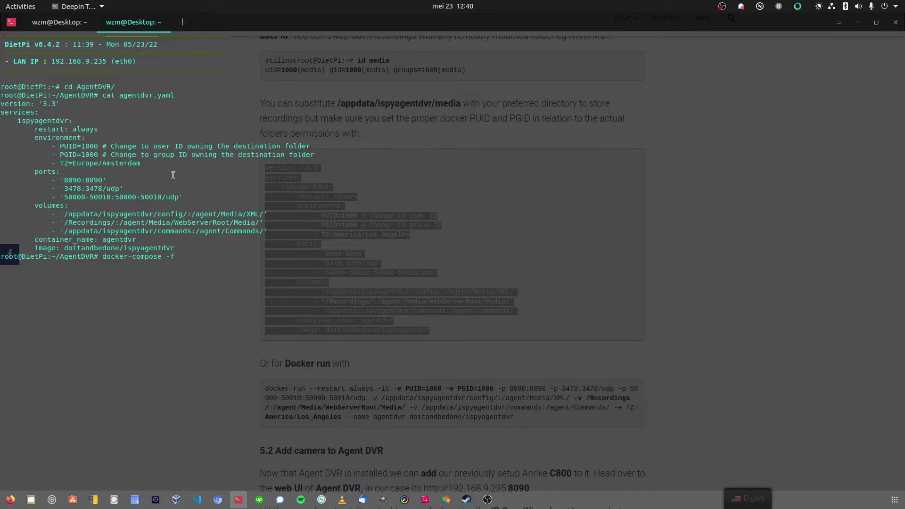
type("agentdvr.y")
Step: Run docker-compose -f agentdvr.yaml up -d to start the Agent DVR container
key("Tab")
type("up -d")
key("Return")
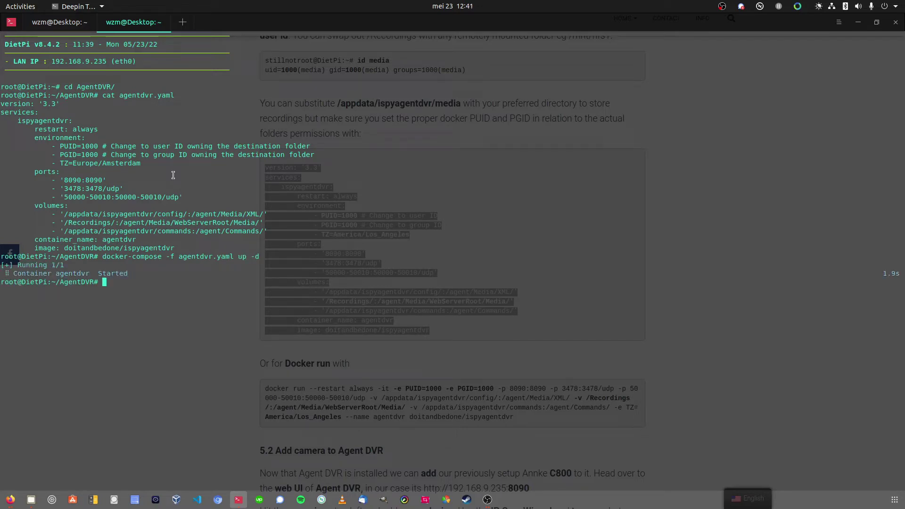
Step: List running containers with docker ps and highlight the doitandbedone/ispyagentdvr image
type("docker ps")
key("Return")
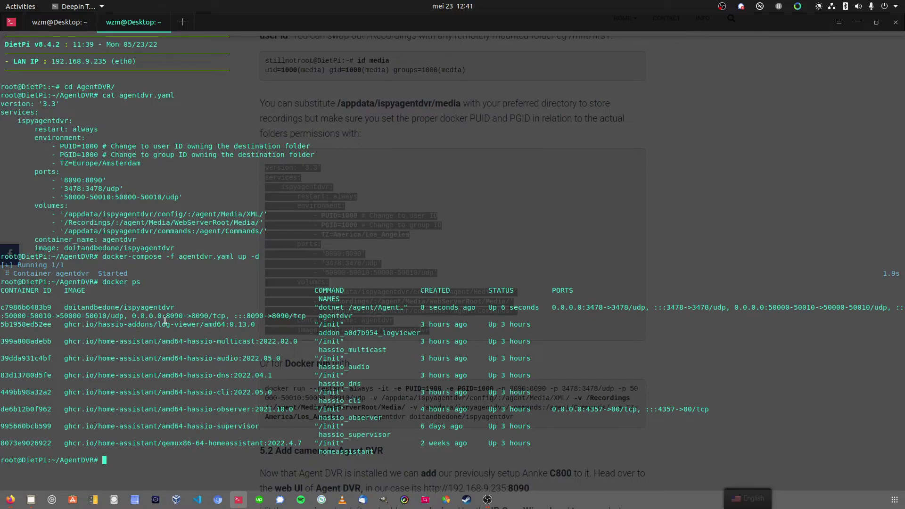
left_click_drag(183, 309, 59, 311)
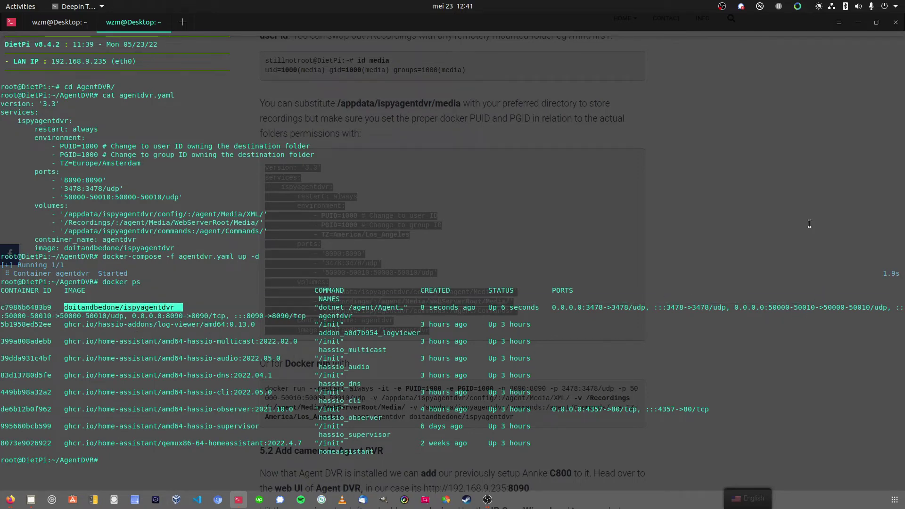
Step: Load 192.168.9.235:8090 in a new Firefox tab
left_click(859, 26)
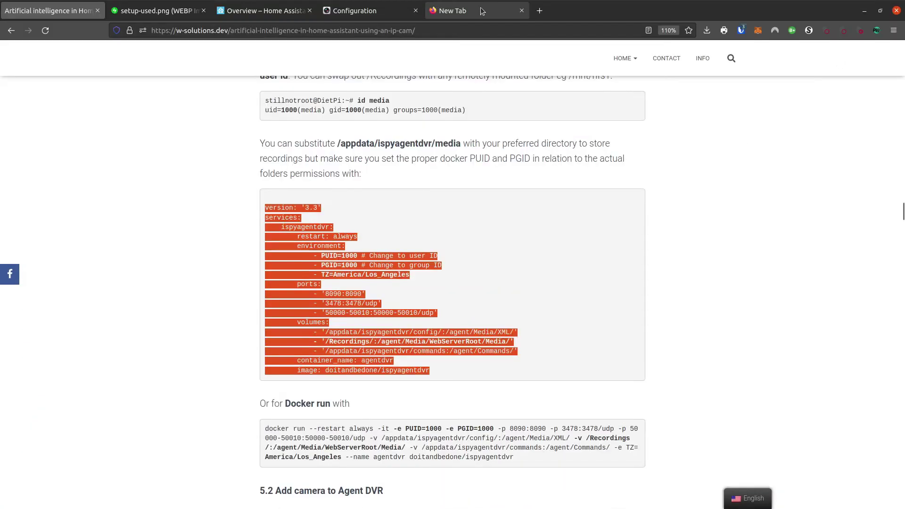
left_click(482, 10)
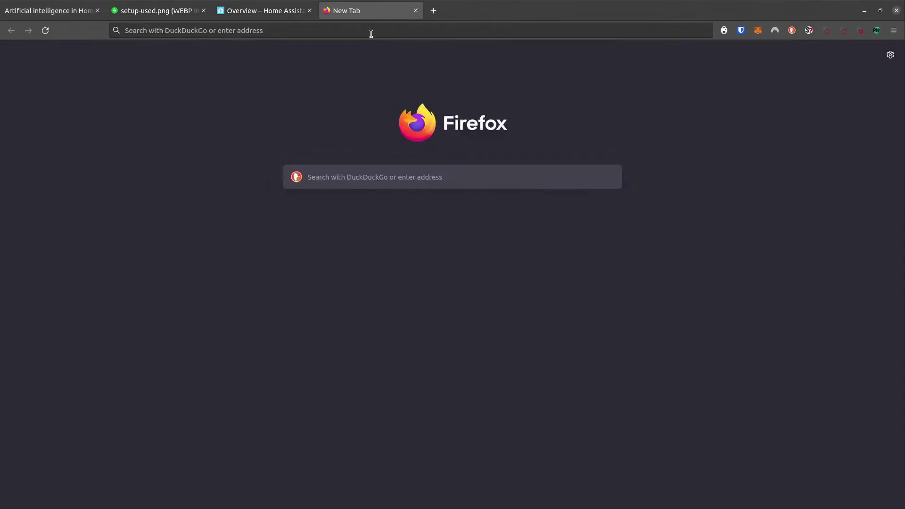
left_click(373, 30)
type("192.168.")
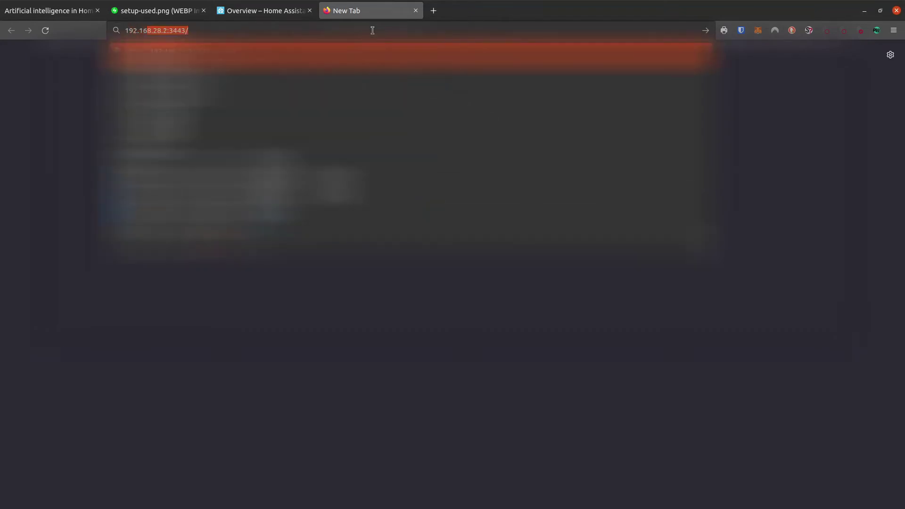
type("9.2")
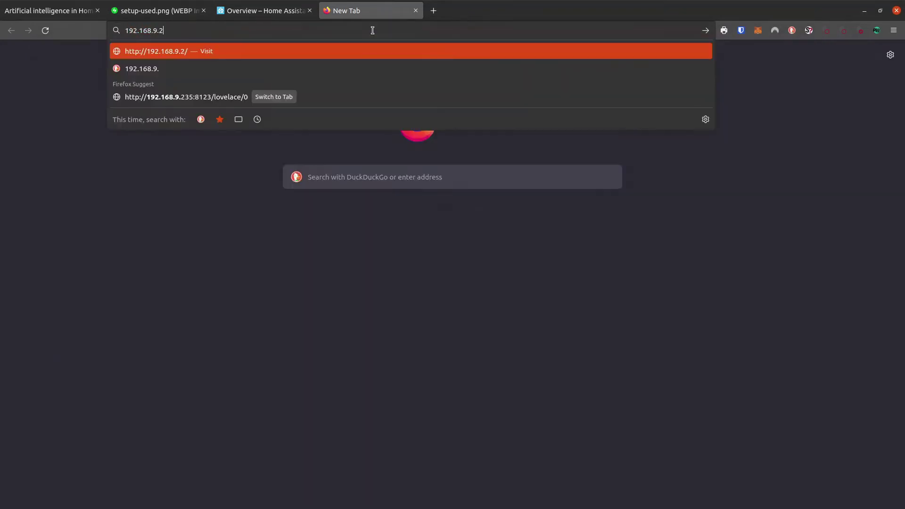
type("35:8090")
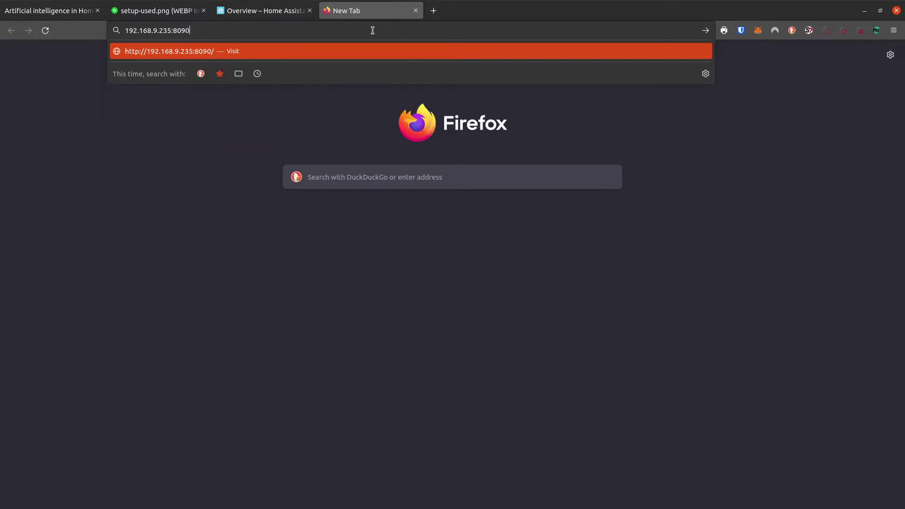
key("Return")
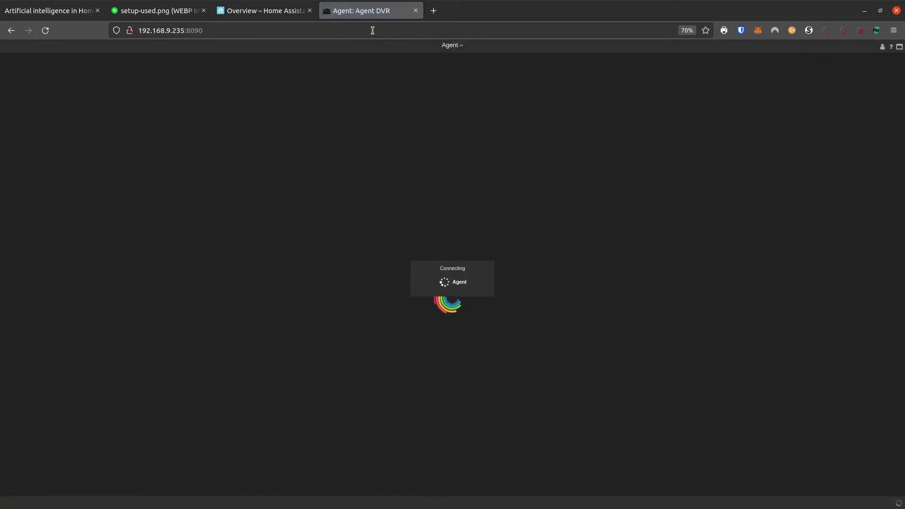
Step: Show Agent DVR full screen, dismiss Help, and start adding a new device from the main menu
key("F11")
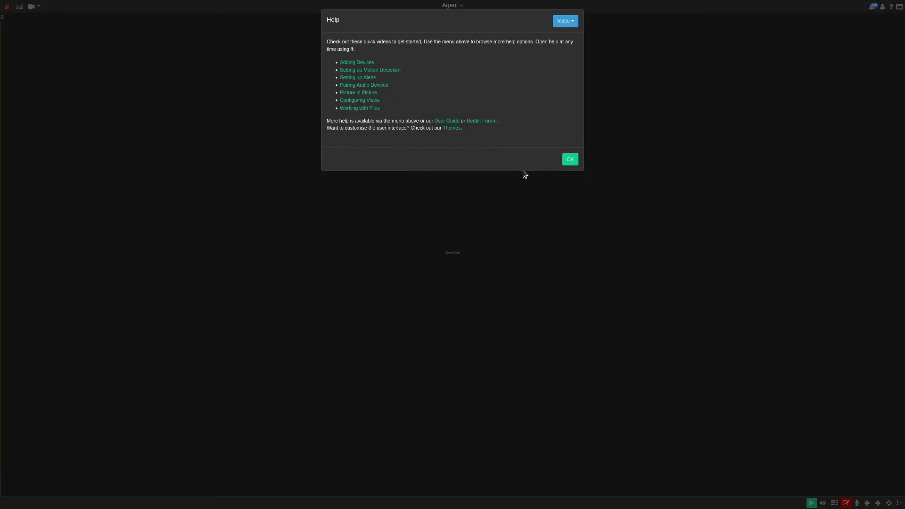
left_click(570, 160)
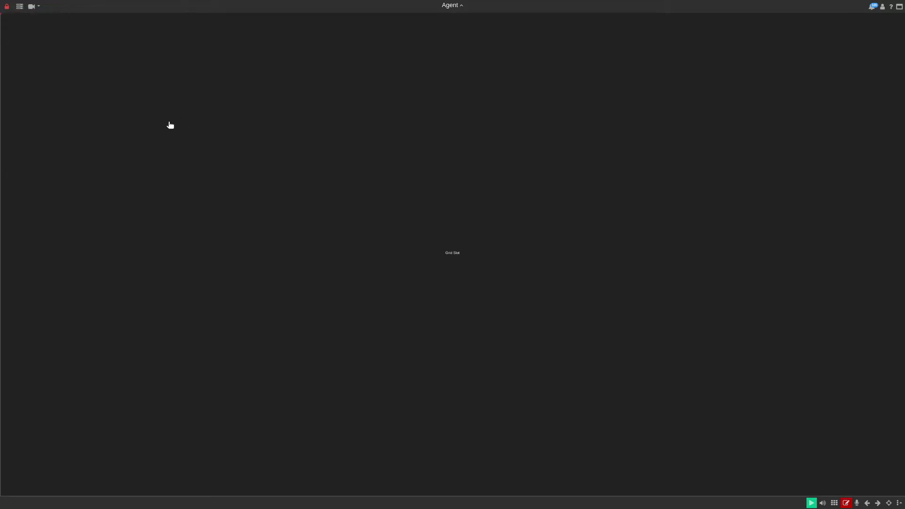
left_click(19, 7)
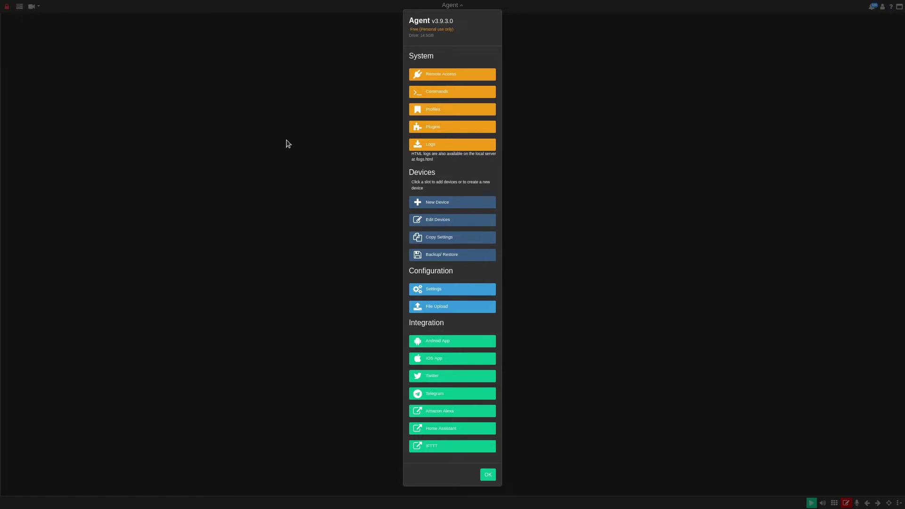
left_click(449, 203)
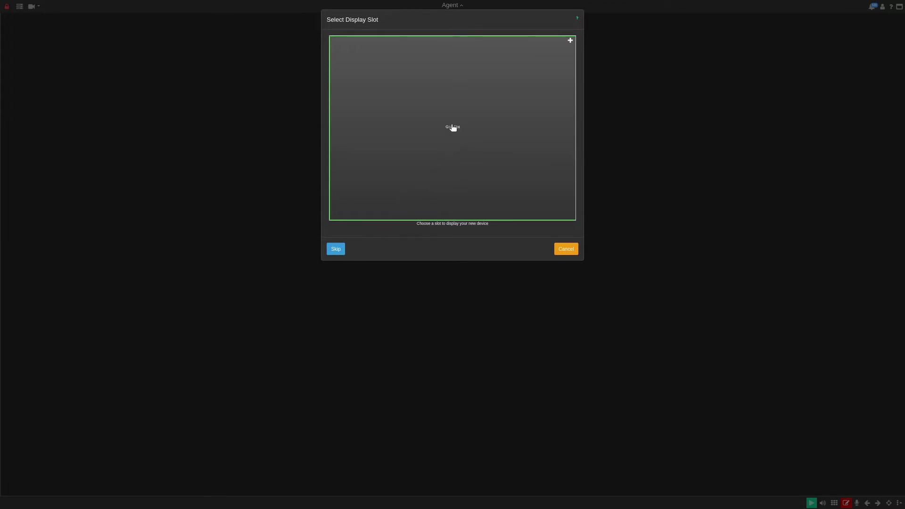
Step: Add a new device in the empty grid slot using the IP Camera Wizard, with Alerts on
left_click(453, 127)
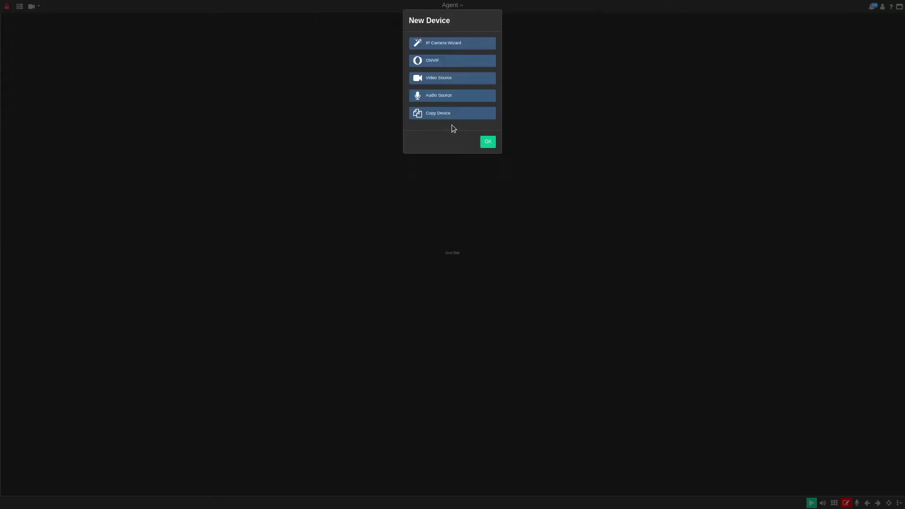
left_click(449, 45)
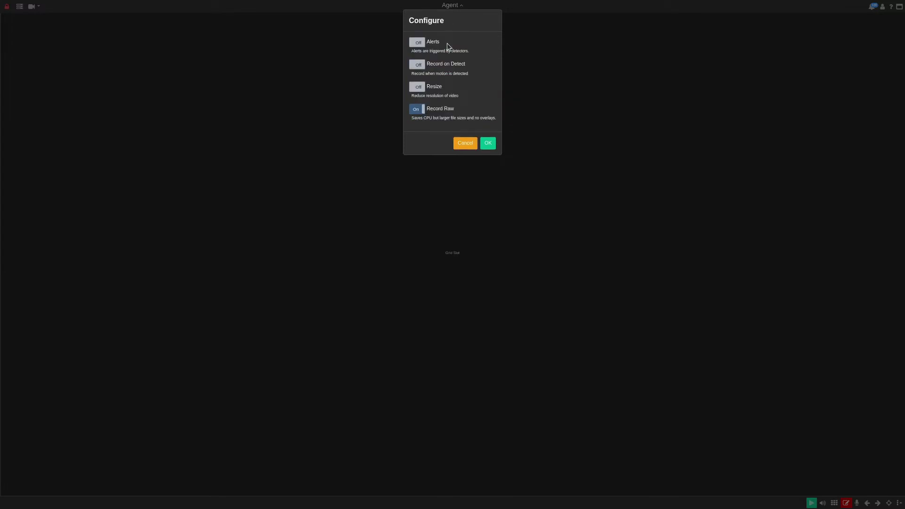
left_click(417, 43)
Step: Set the camera make to Annke: c800 by searching for c800
left_click(488, 143)
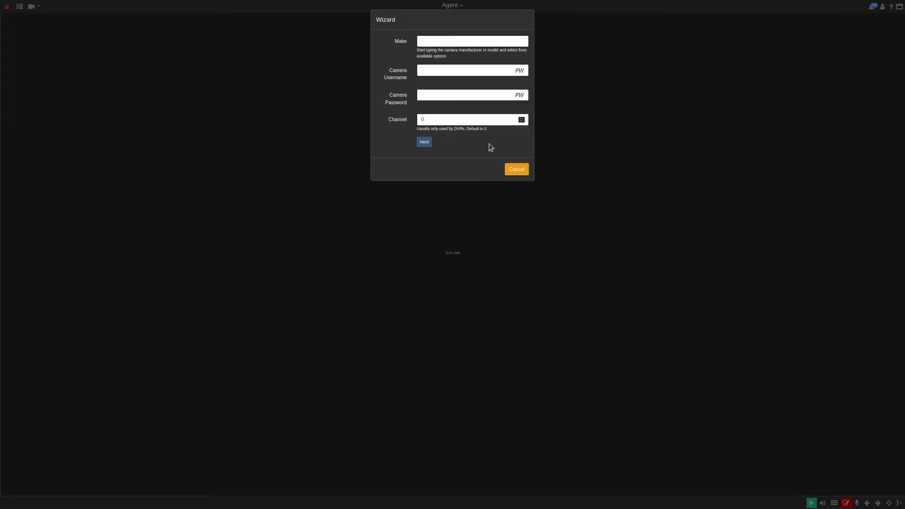
left_click(436, 38)
type("c800")
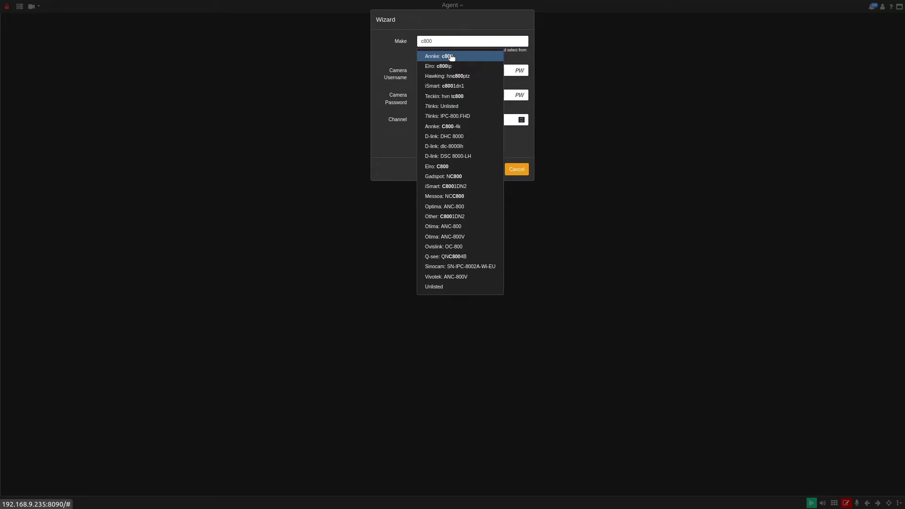
left_click_drag(452, 56, 434, 293)
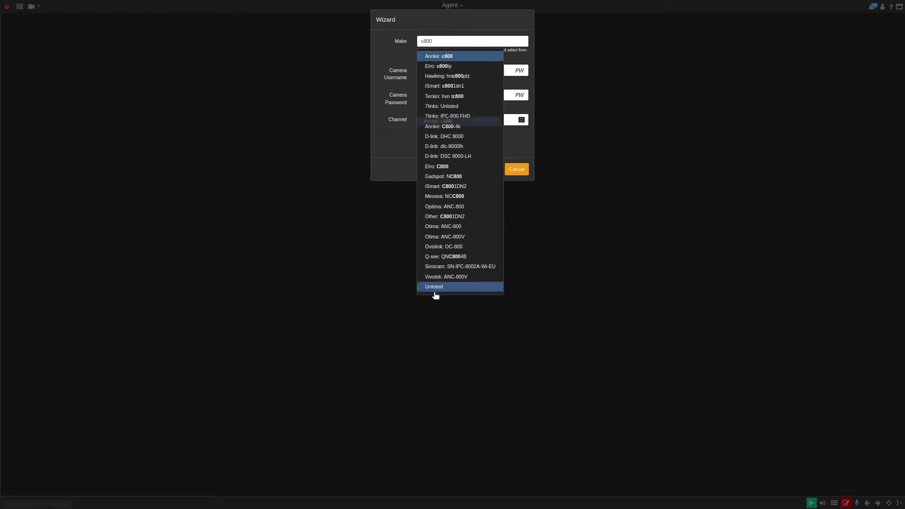
left_click(457, 58)
Step: Enter the camera username and password, keep Channel 0, and continue to Network Address
left_click(453, 69)
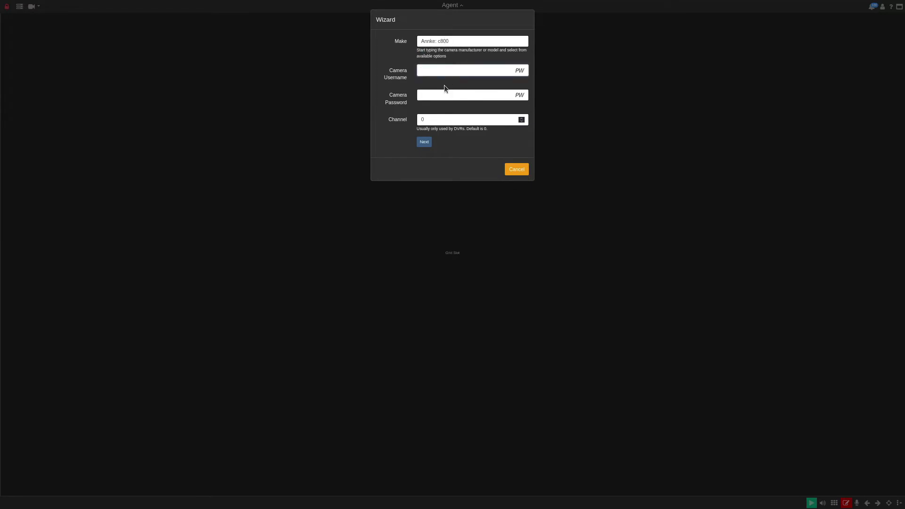
type("admin")
key("Tab")
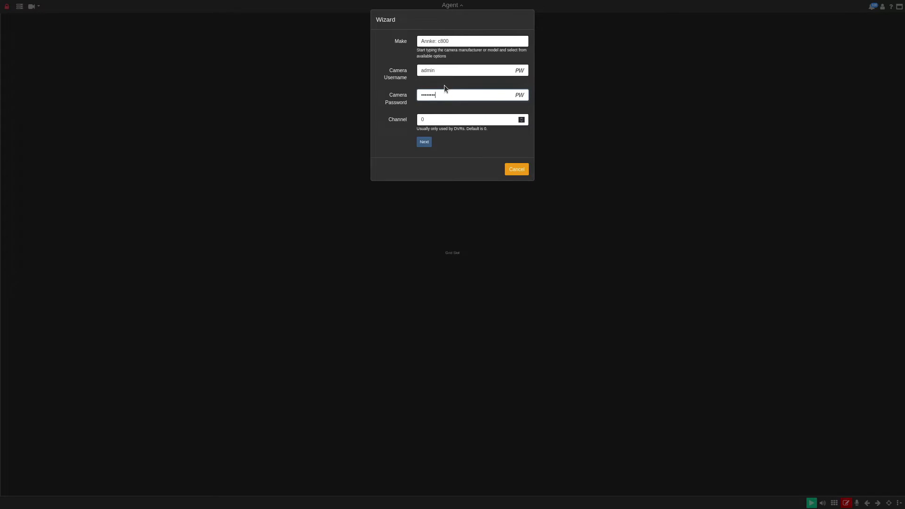
left_click(440, 119)
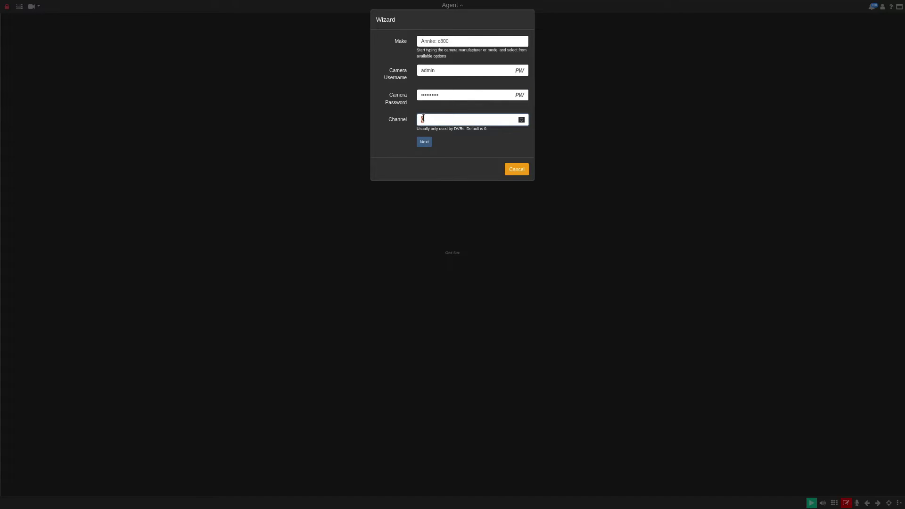
left_click(426, 144)
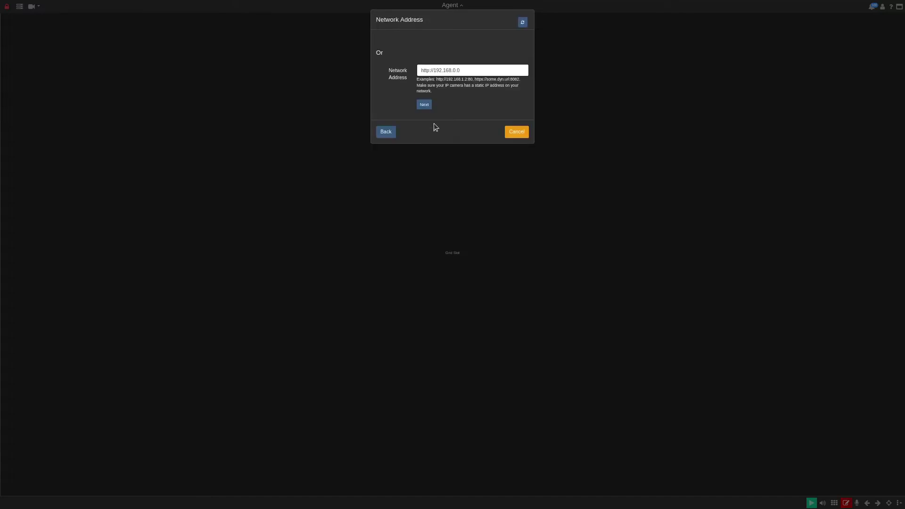
left_click(480, 70)
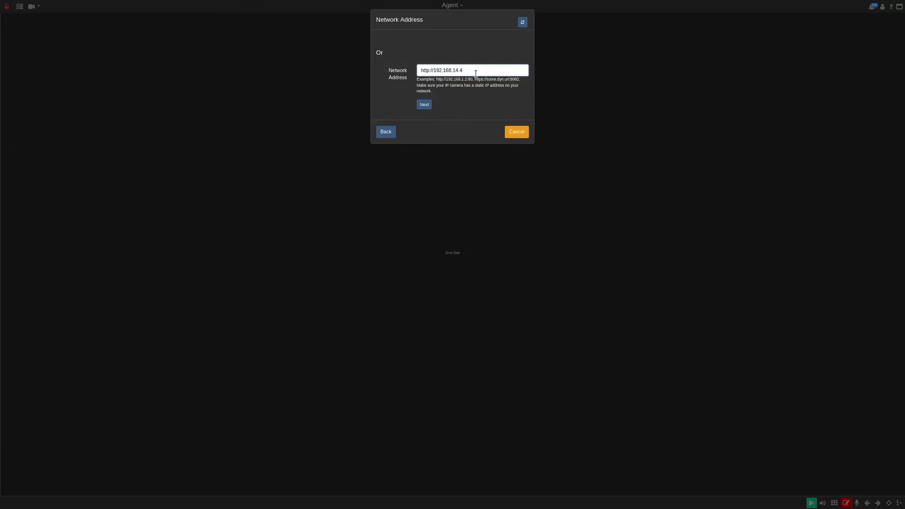
left_click(427, 106)
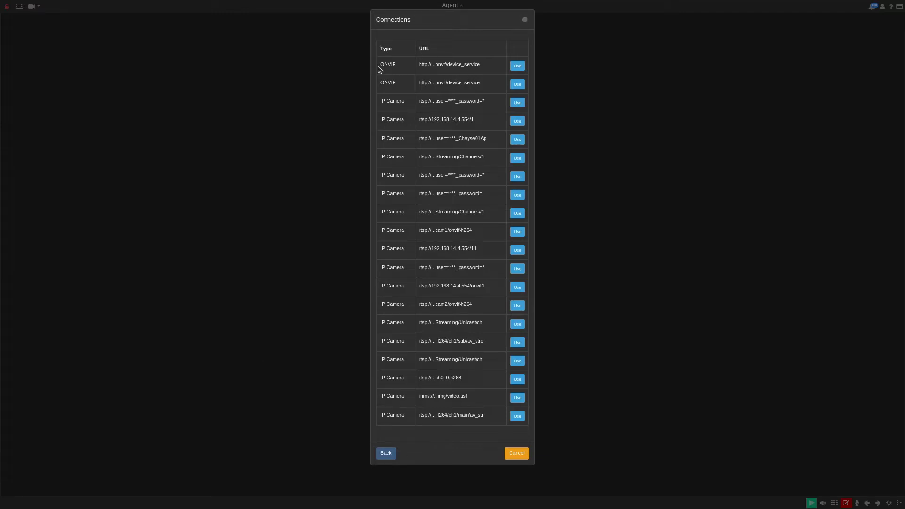
left_click(518, 65)
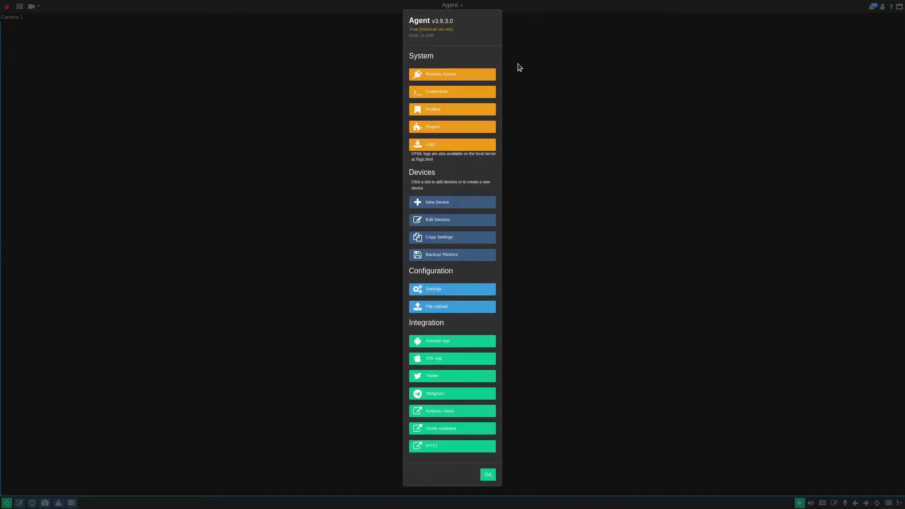
Step: Rename Camera 1 to Annke C800 and bring up its ONVIF video source settings
left_click(487, 476)
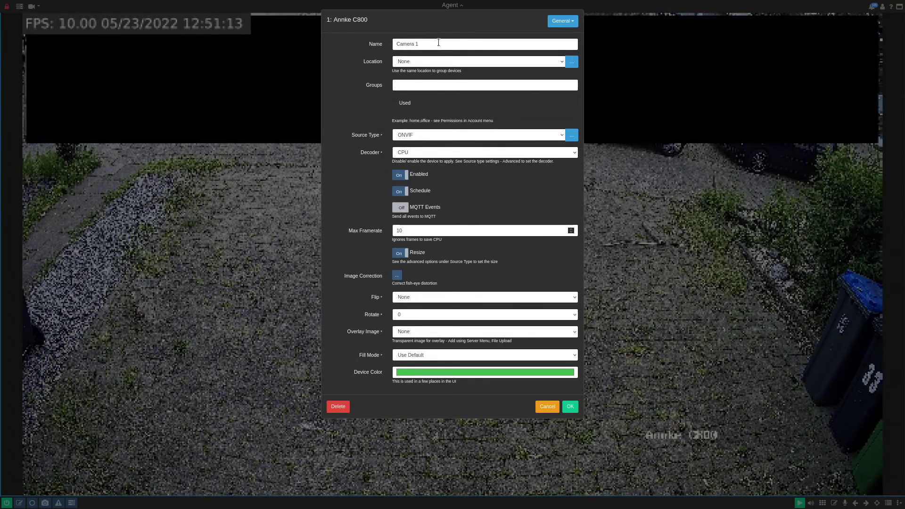
triple_click(438, 42)
type("Annke C800")
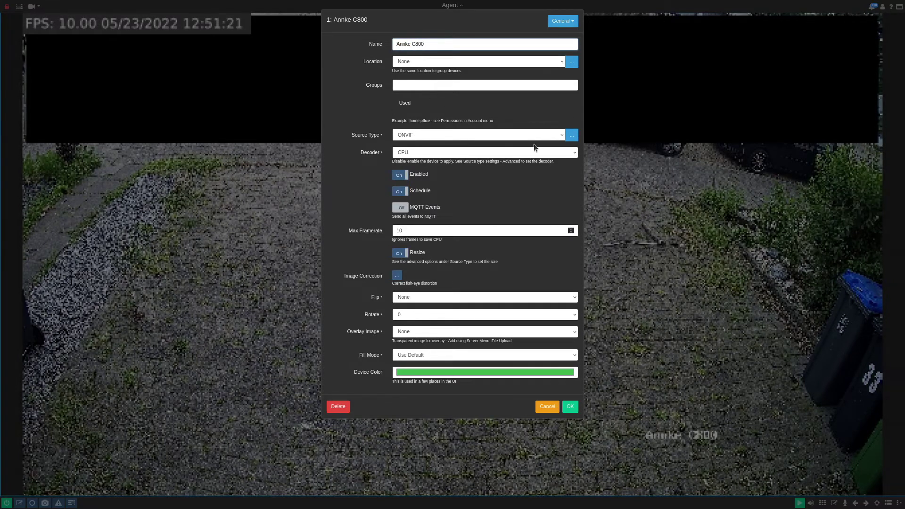
left_click(573, 139)
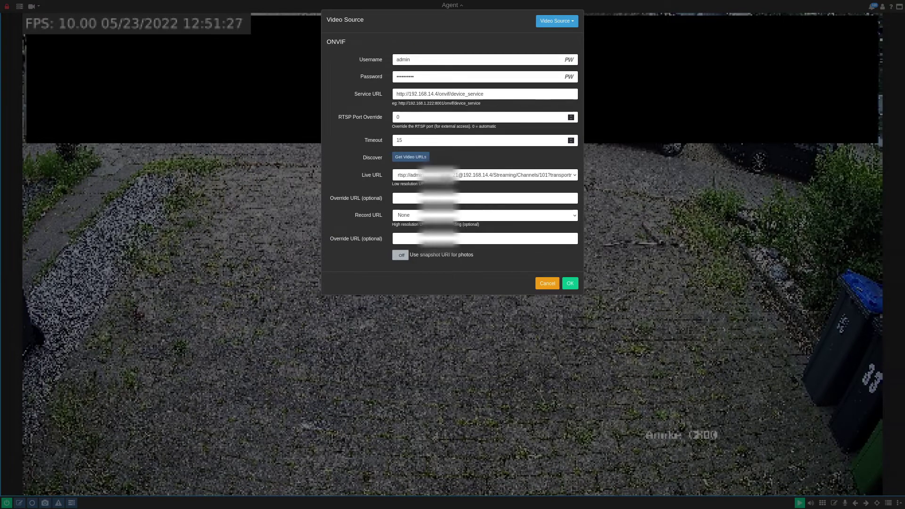
Step: Set Record URL to Channels/101 and Live URL to Channels/102, then save the video source
left_click_drag(382, 177, 361, 176)
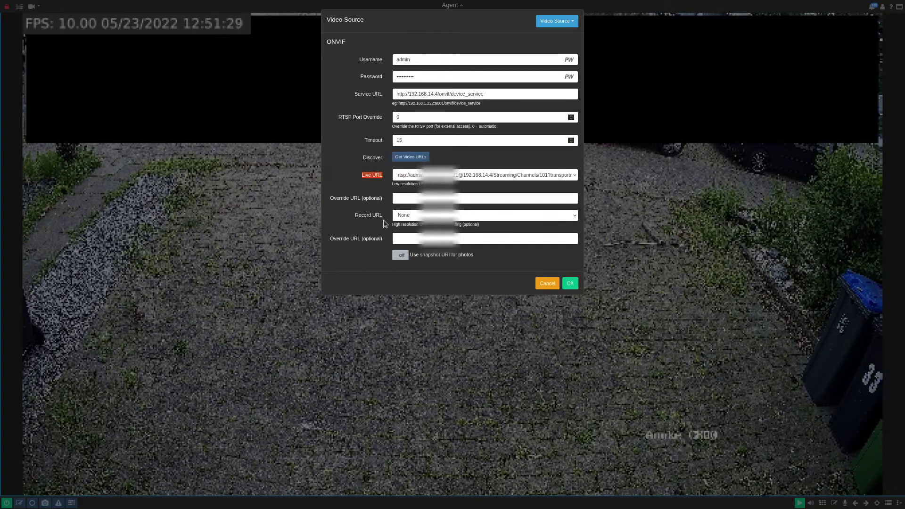
left_click_drag(383, 218, 353, 218)
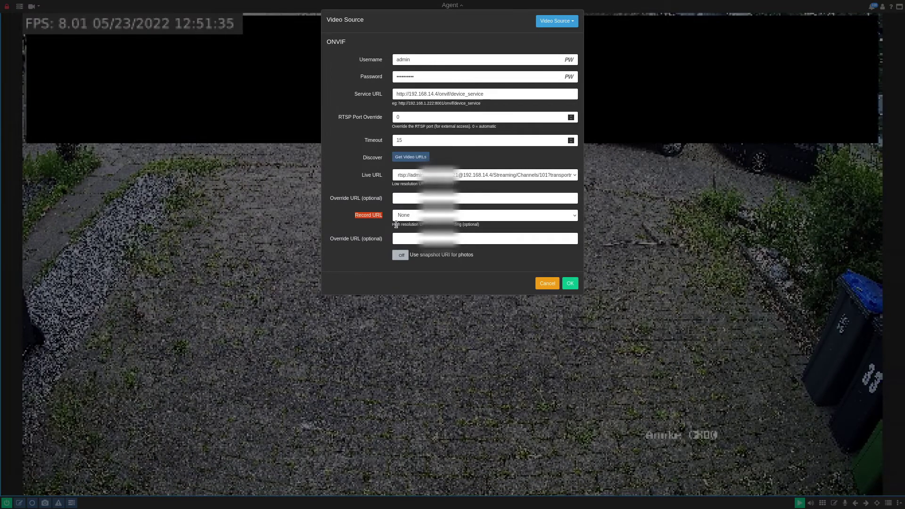
left_click_drag(388, 225, 483, 227)
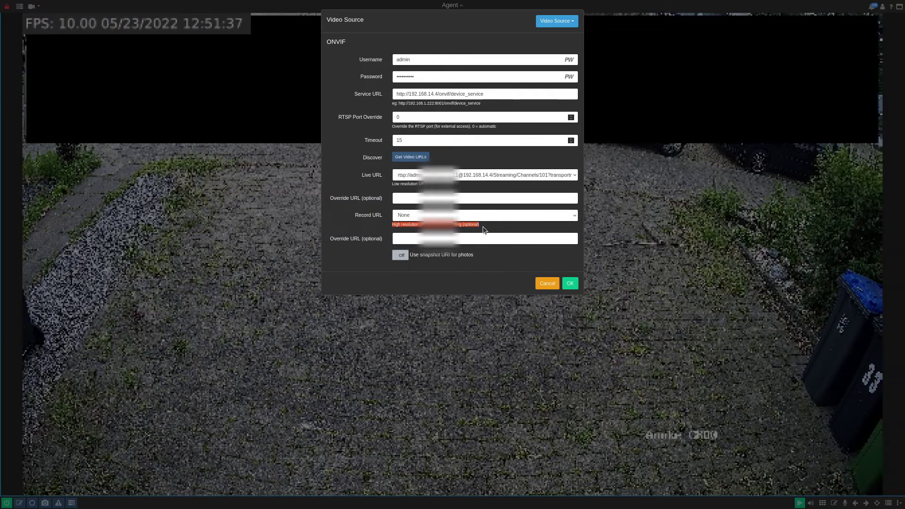
left_click(572, 216)
left_click(533, 239)
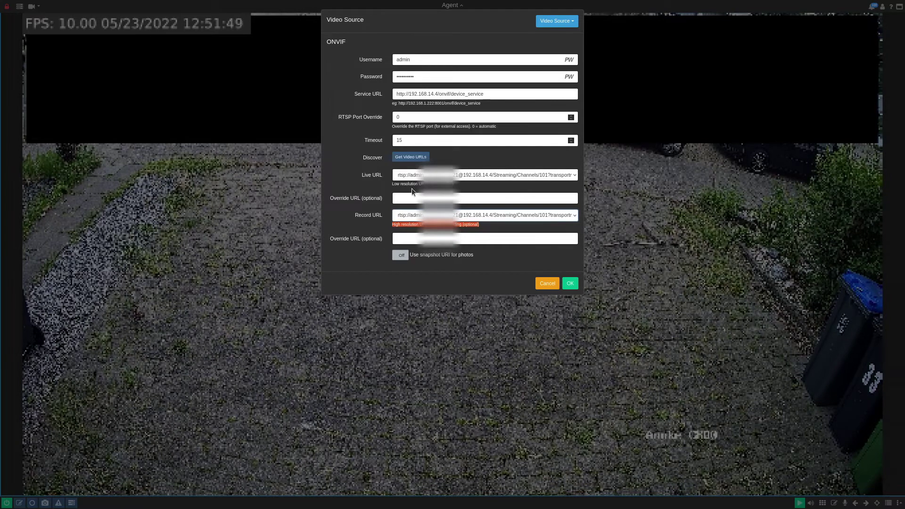
left_click(535, 175)
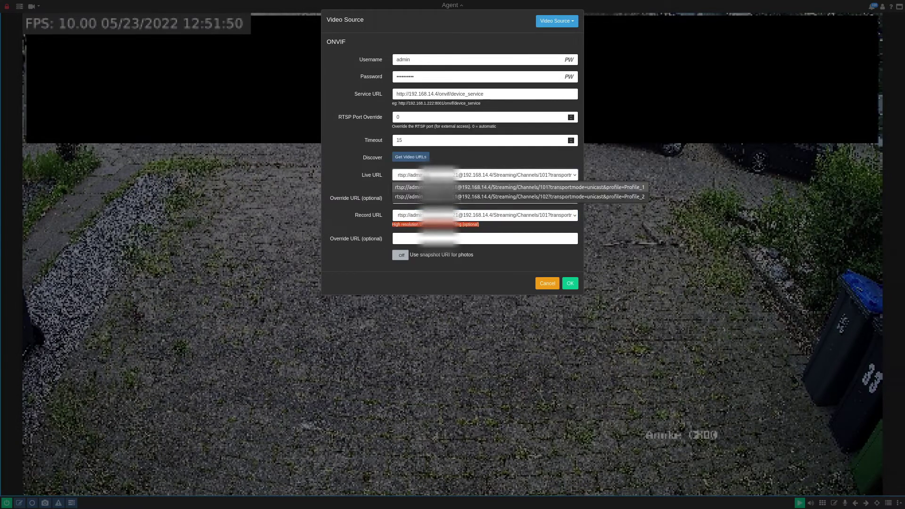
left_click(534, 197)
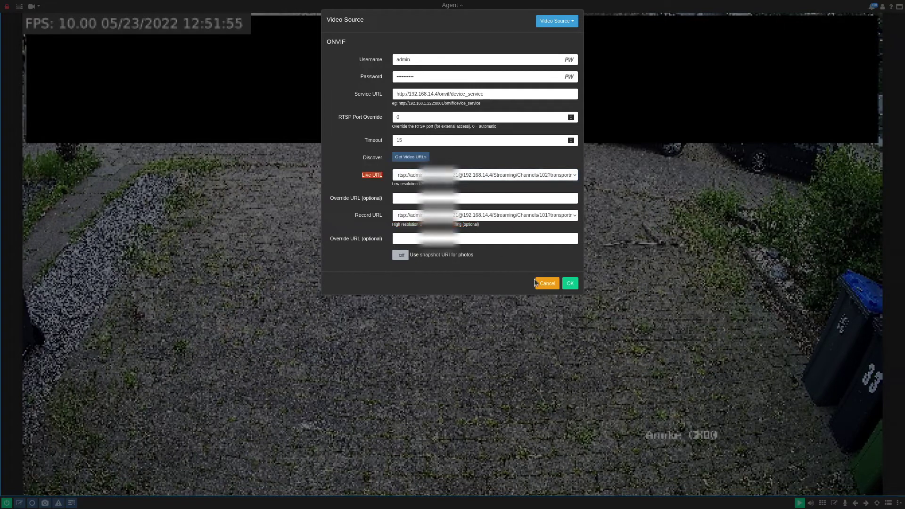
left_click(571, 284)
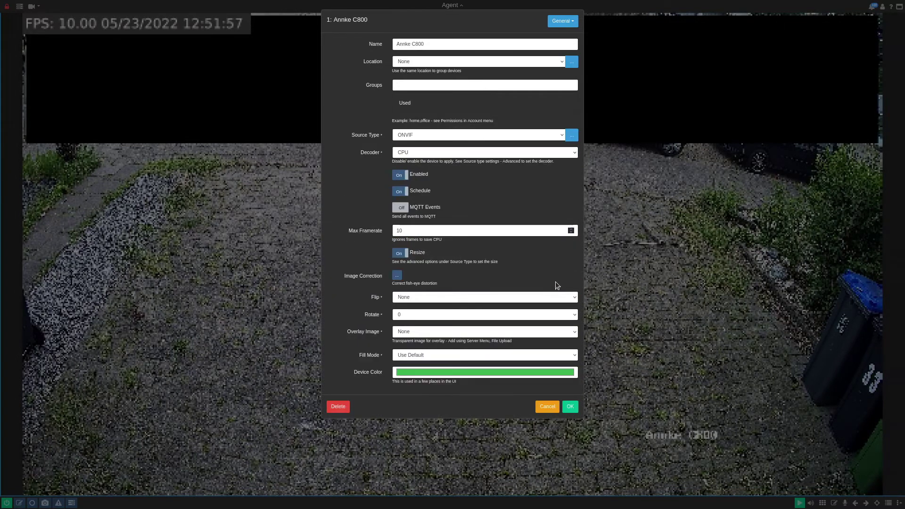
Step: Turn MQTT Events on and Resize off in Annke C800's General settings, Max Framerate 10
left_click(396, 207)
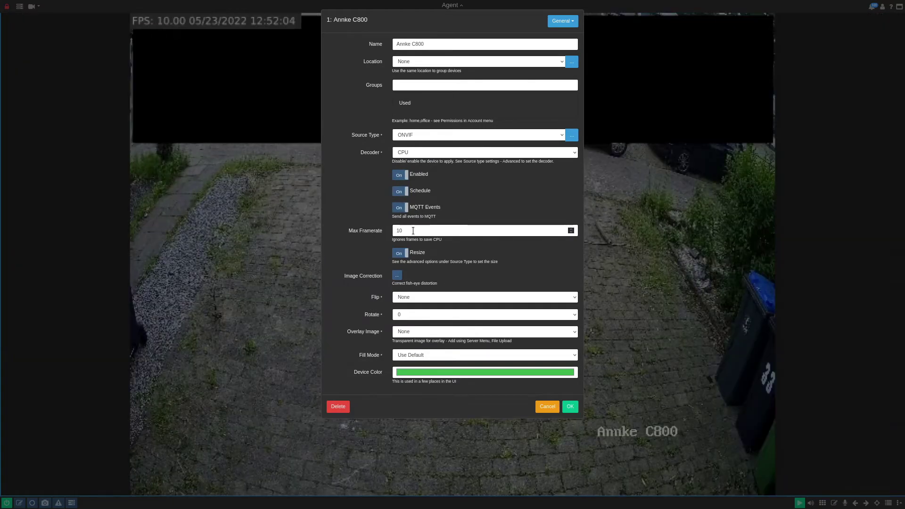
left_click(408, 230)
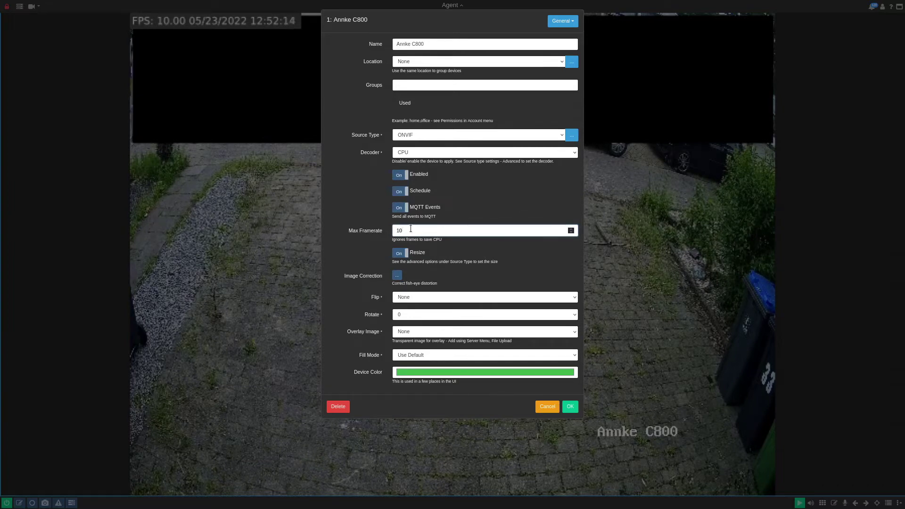
left_click(402, 254)
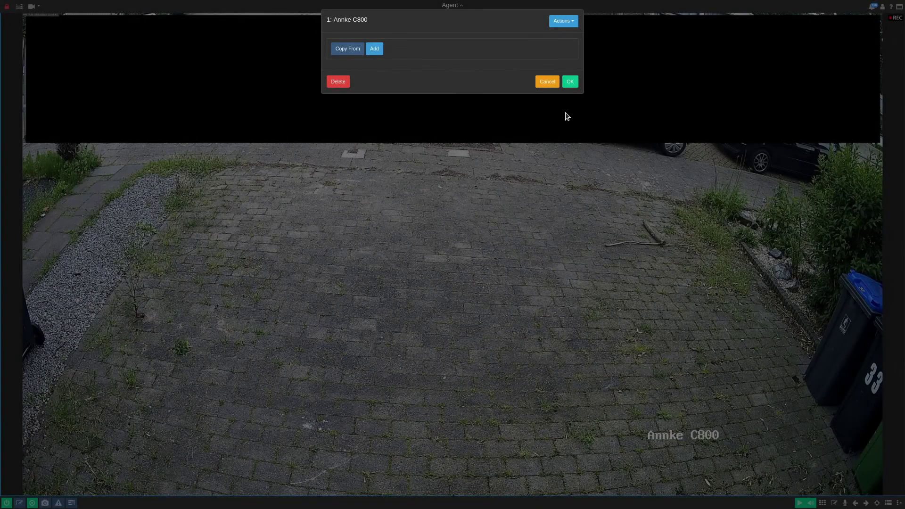
Step: Add a new action in Annke C800's Actions section, reaching the blank Action Configuration dialog
left_click(571, 27)
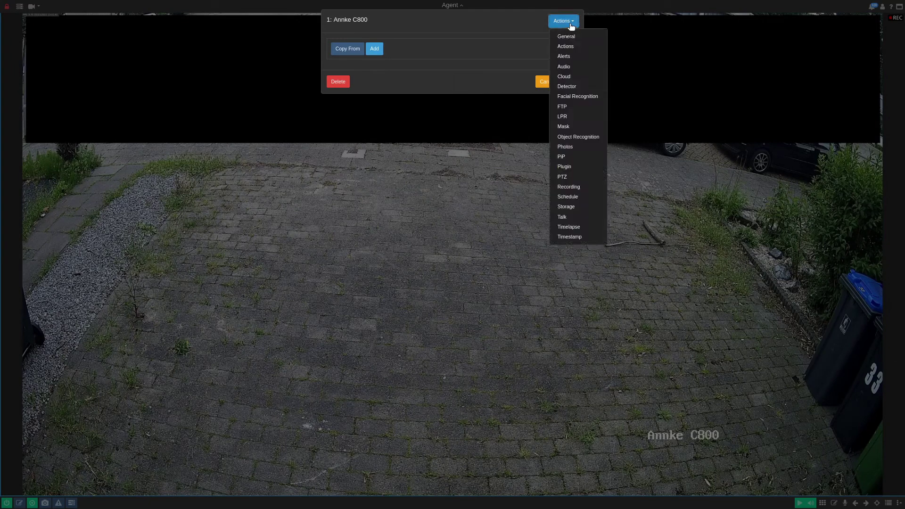
left_click(452, 49)
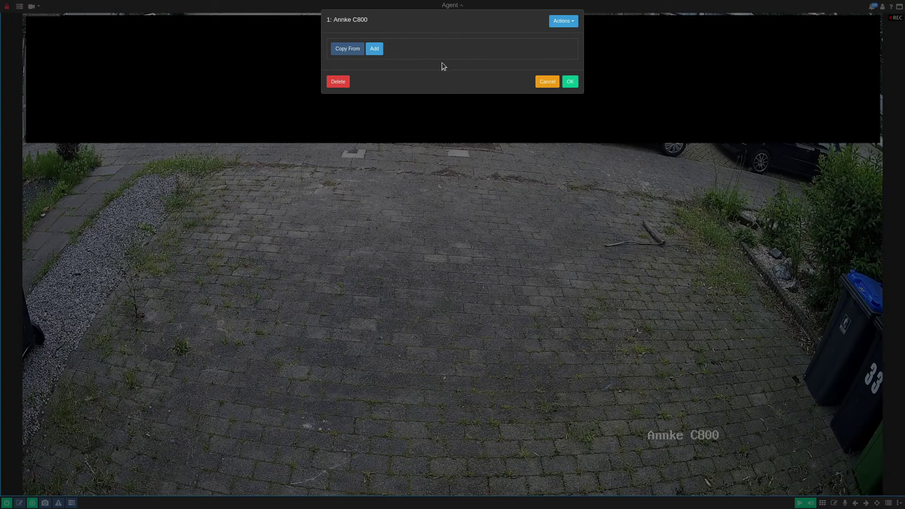
left_click(374, 49)
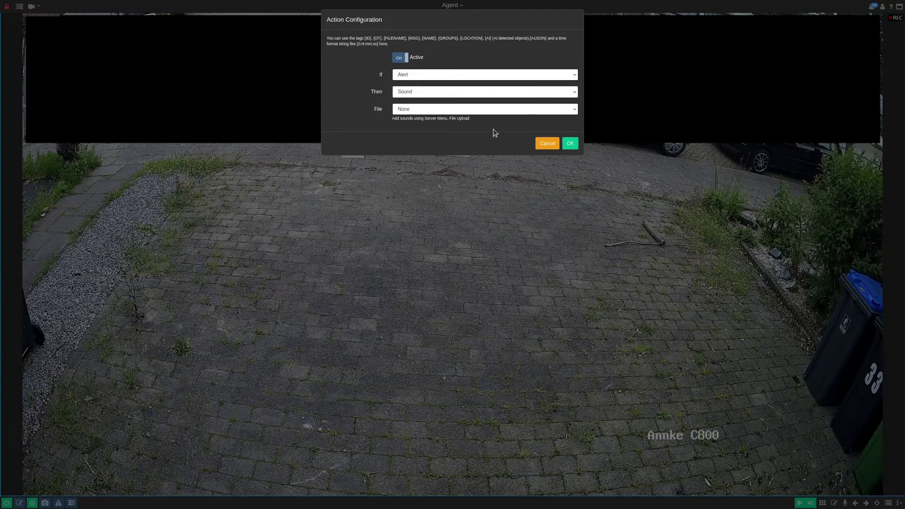
left_click(547, 143)
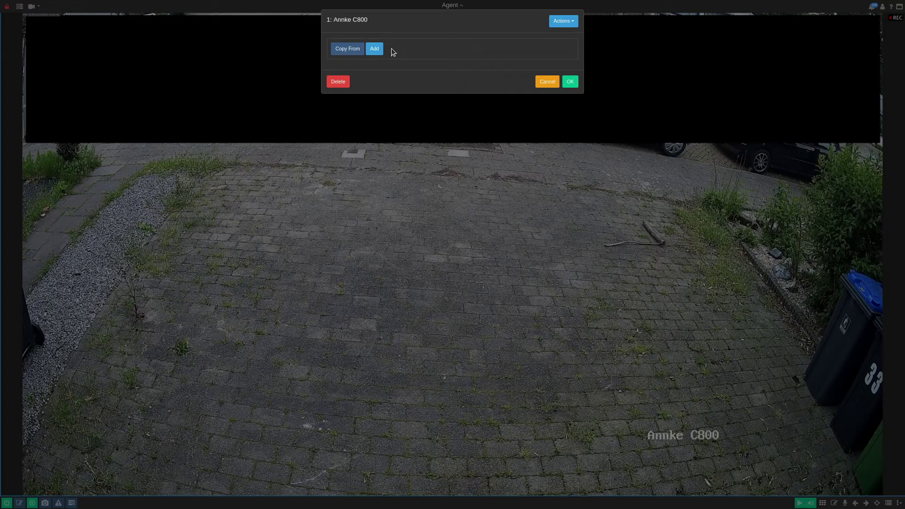
left_click(375, 50)
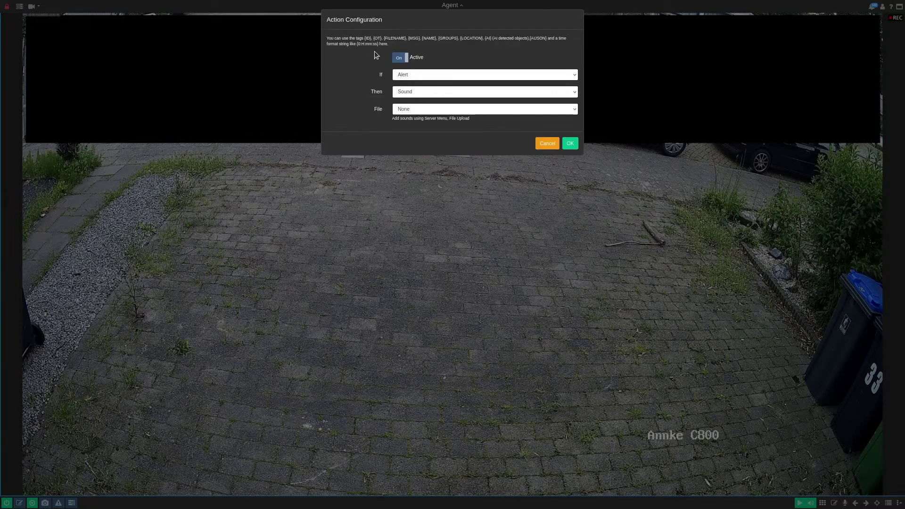
Step: Make the new action trigger on DeepStack Object Found and publish via MQTT
left_click(425, 73)
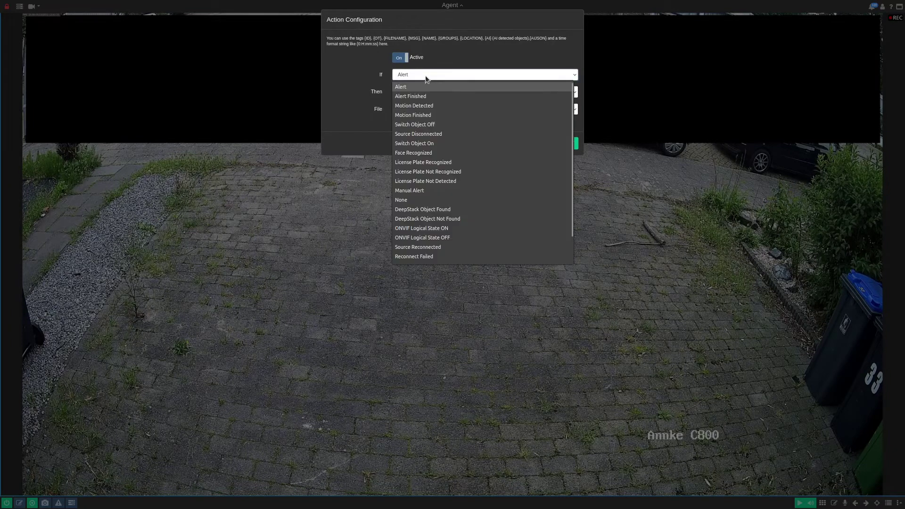
left_click(453, 210)
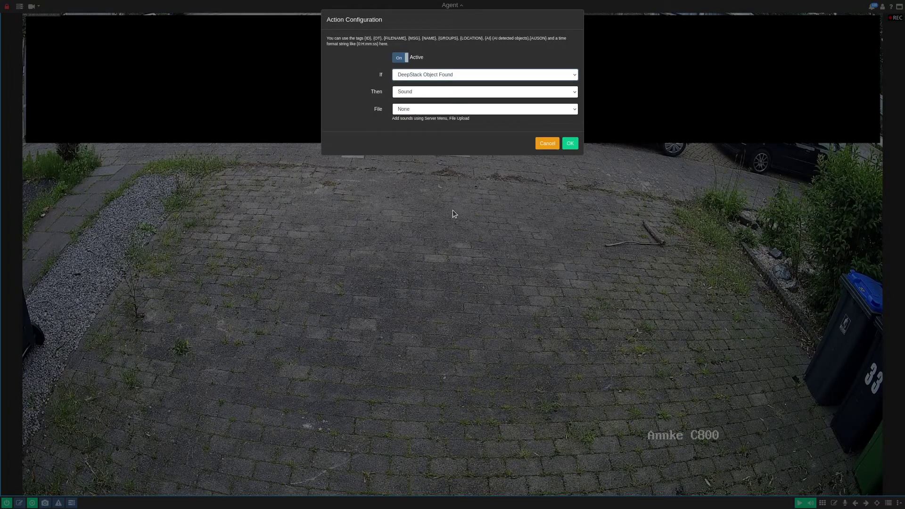
left_click(418, 92)
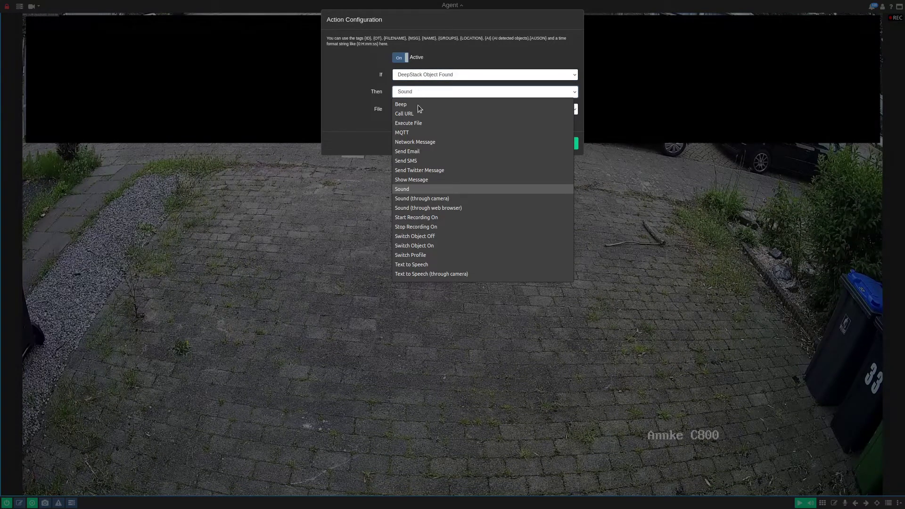
left_click(414, 133)
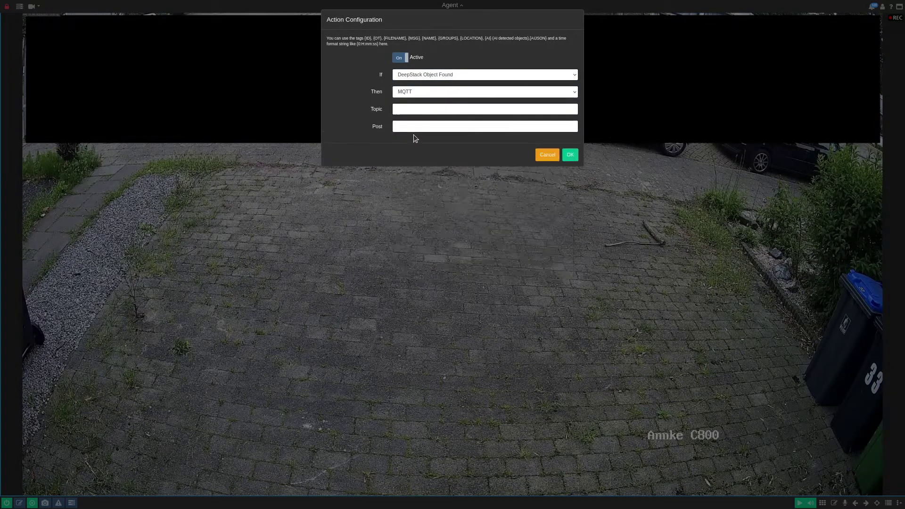
Step: Set MQTT topic ObjectDetection/{NAME}/state with payload ON and save the action
left_click(422, 111)
type("ObjectDetection/{NAME}/state")
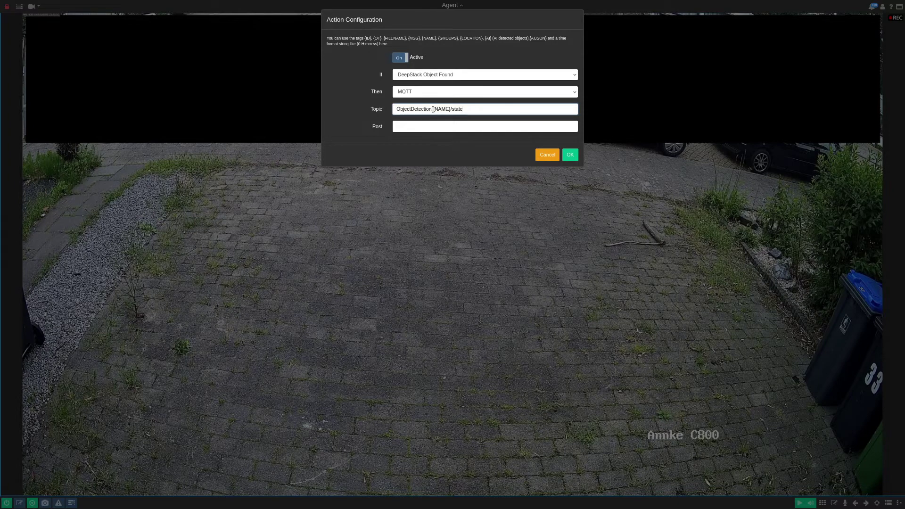
left_click_drag(450, 110, 432, 112)
left_click(448, 109)
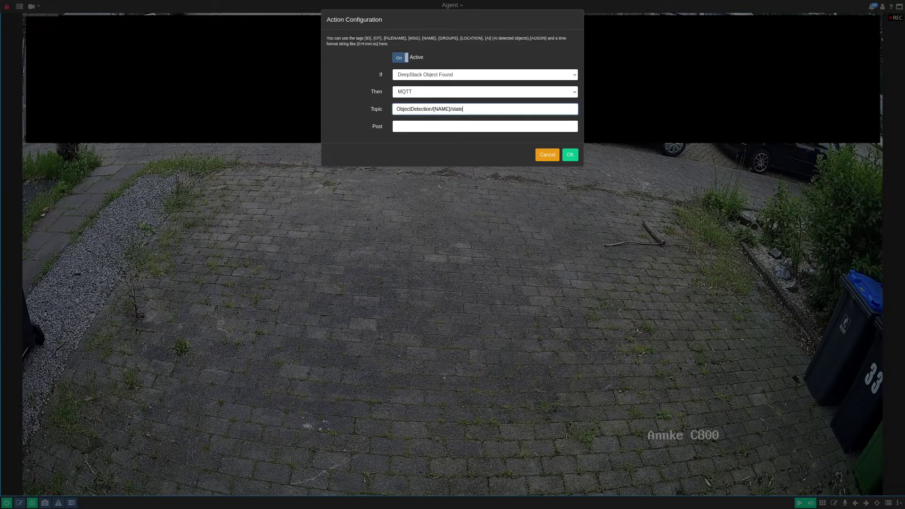
left_click(429, 129)
type("ON")
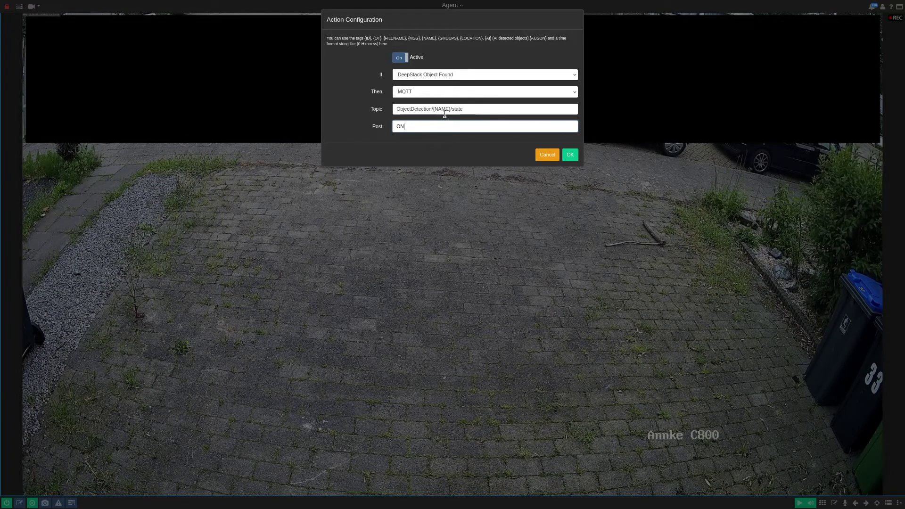
left_click_drag(452, 111, 431, 112)
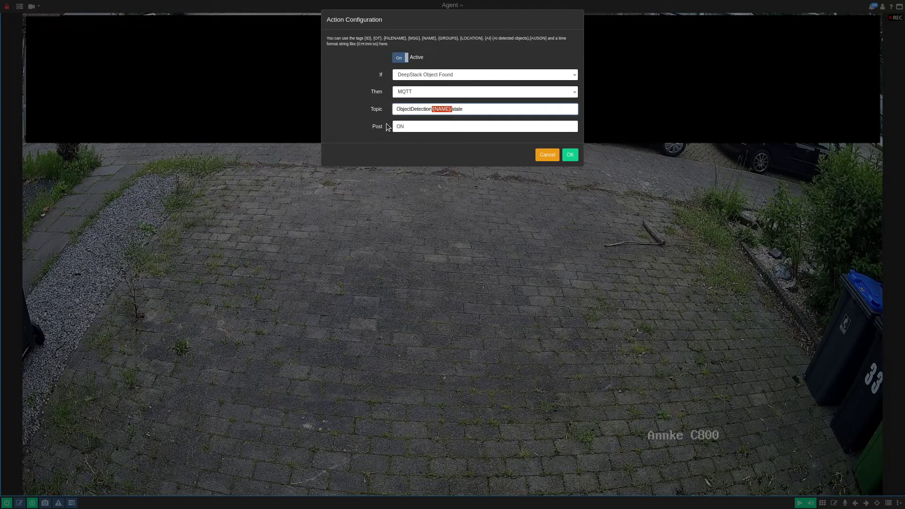
left_click_drag(397, 125, 417, 125)
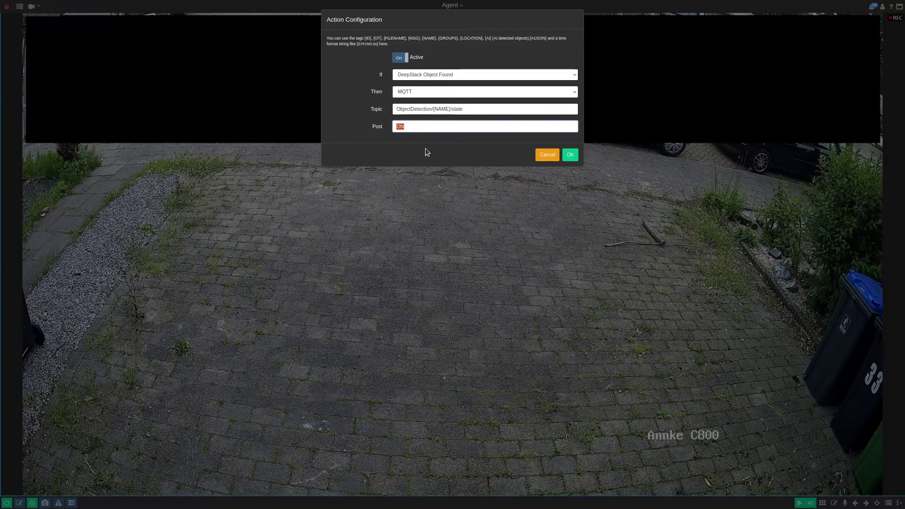
left_click(571, 156)
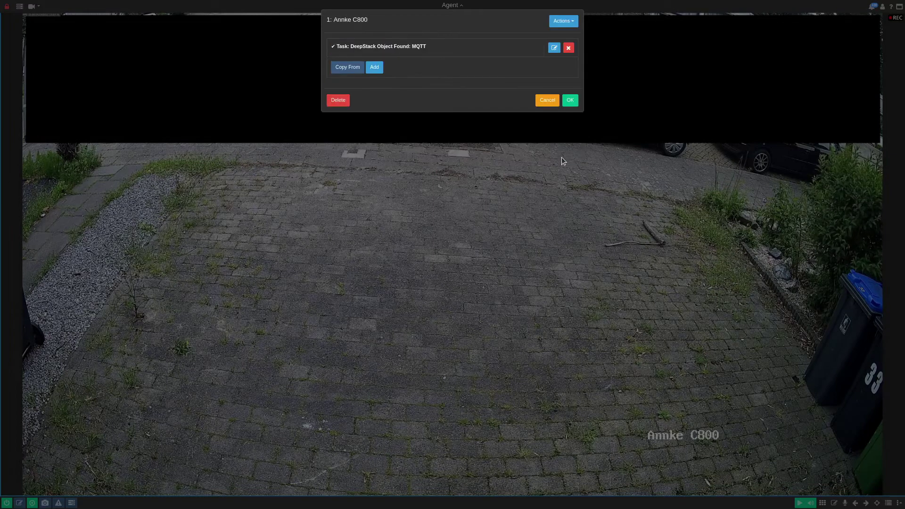
Step: Add a second action triggered by DeepStack Object Found that publishes via MQTT
left_click(374, 67)
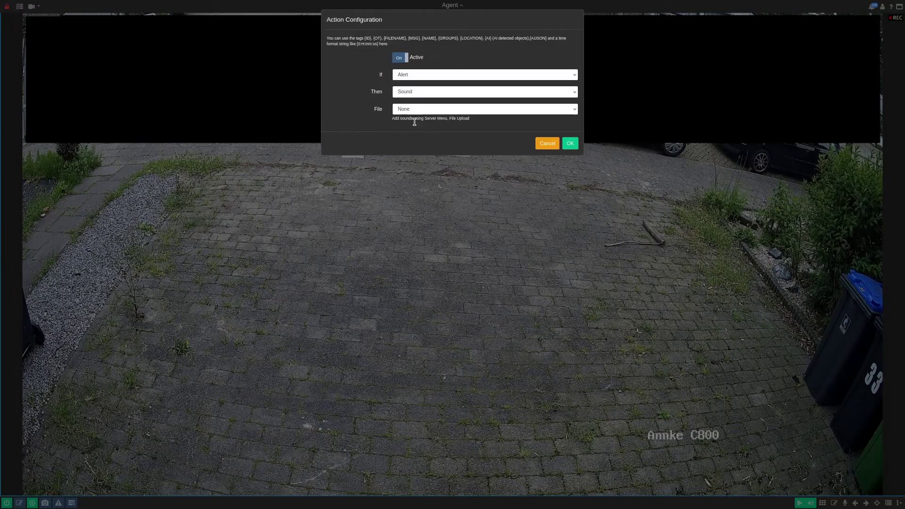
left_click(413, 74)
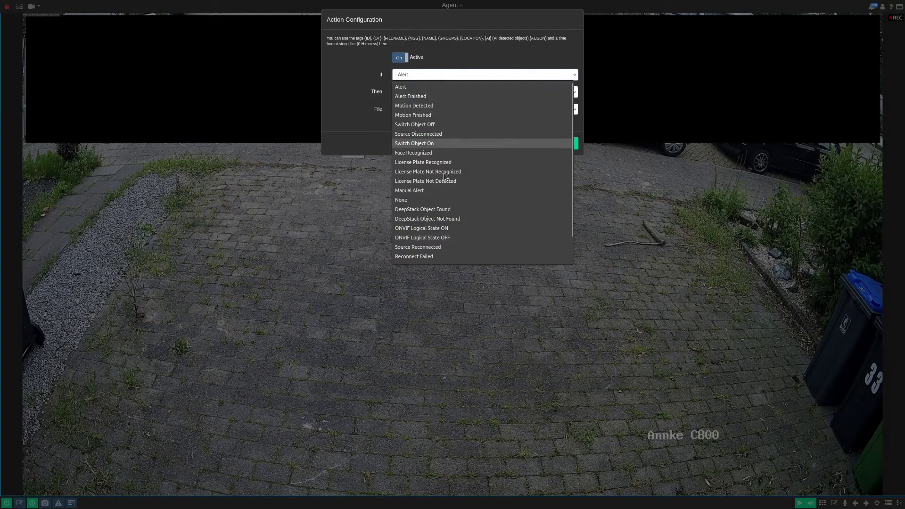
left_click(428, 211)
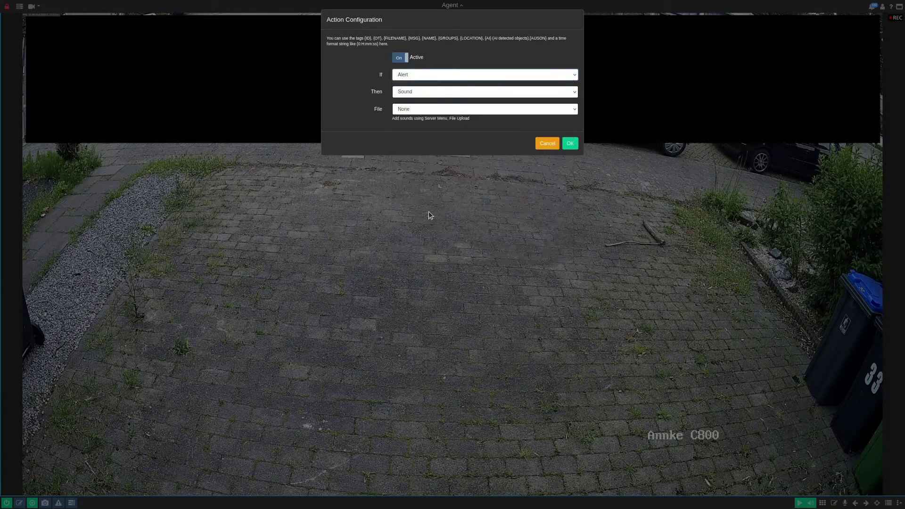
left_click(424, 95)
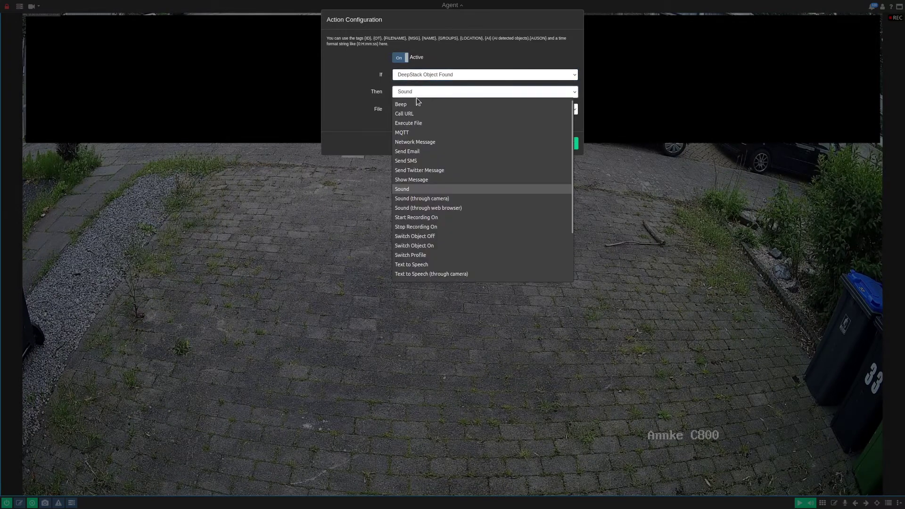
left_click(413, 131)
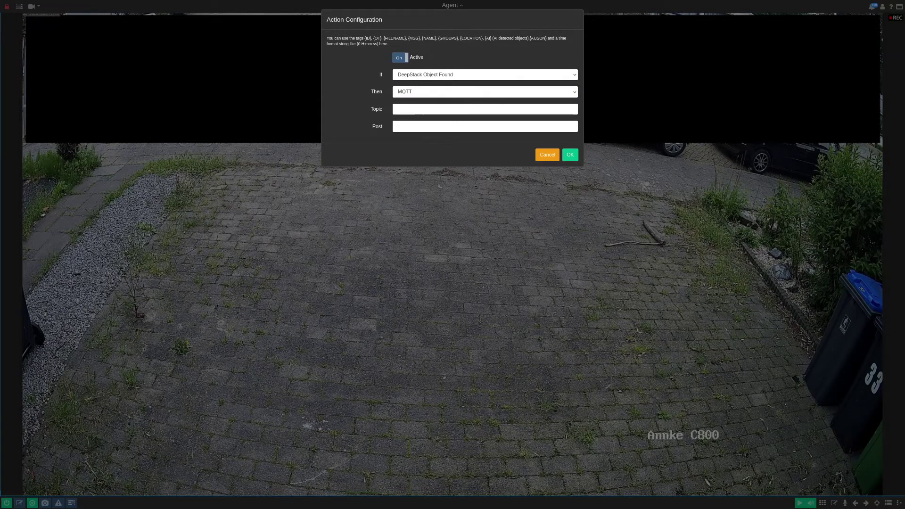
Step: Set topic ObjectDetection/{NAME}/json with payload {AIJSON} and save the action
left_click(404, 106)
type("ObjectDetection/{NAME}/json")
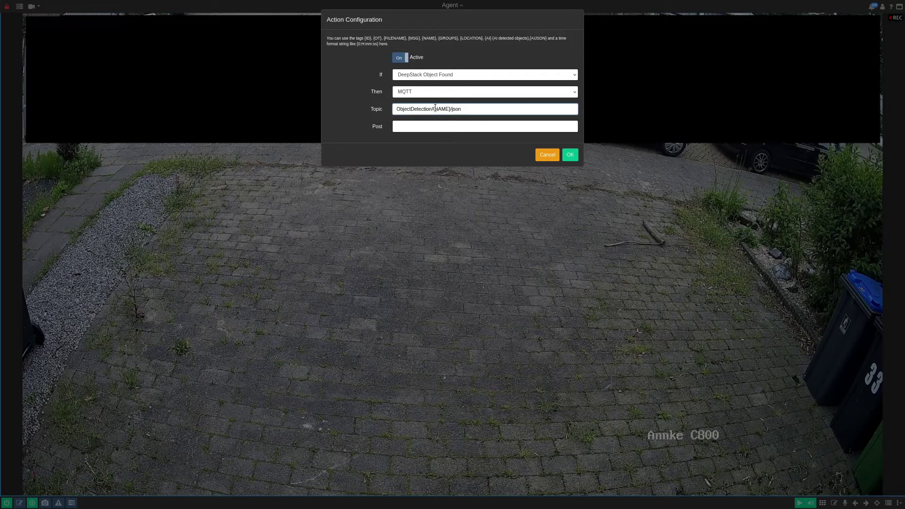
left_click_drag(433, 110, 451, 110)
left_click(395, 124)
type("{AIJSON}")
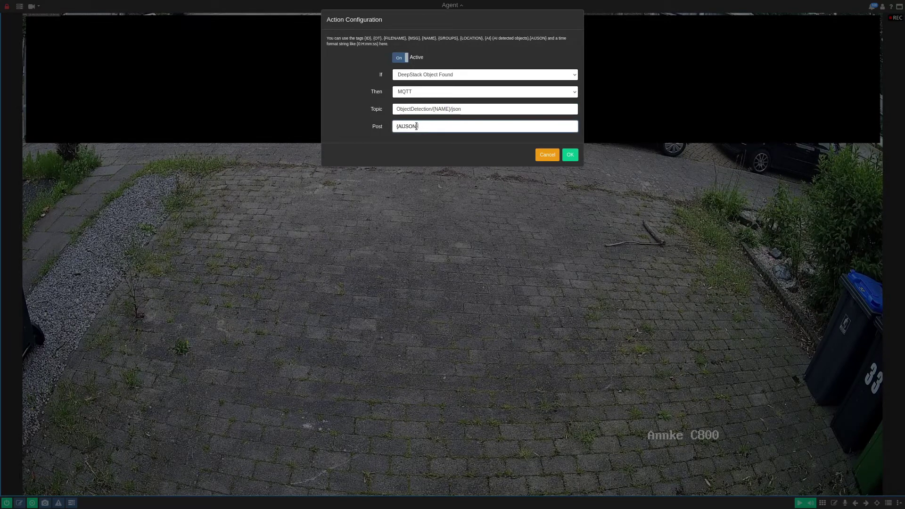
left_click_drag(415, 127, 398, 126)
left_click(571, 155)
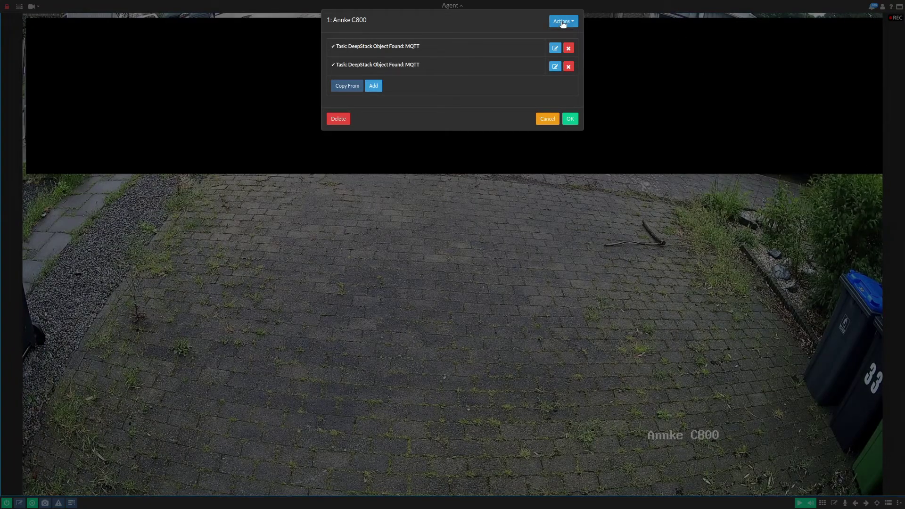
left_click(562, 22)
Step: Turn on Intelligence Enabled and Filter on failure in Annke C800's alert settings
left_click(568, 58)
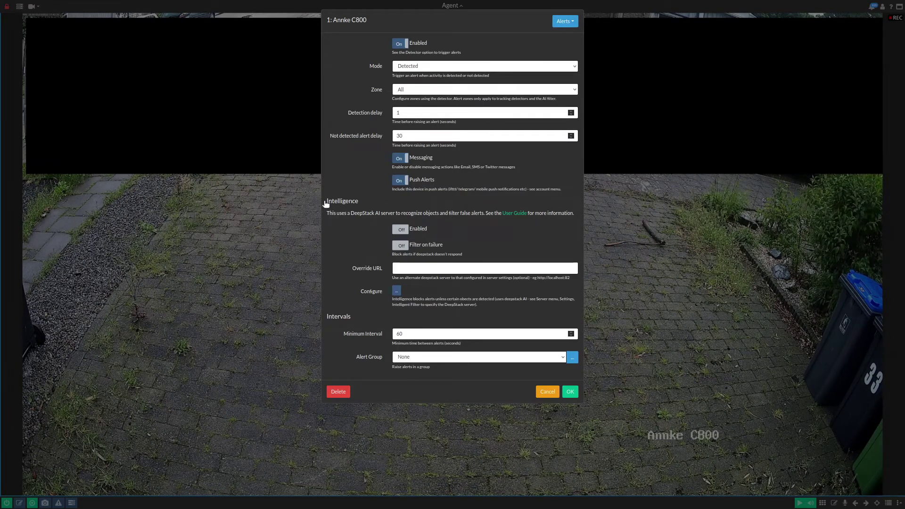
left_click(403, 232)
left_click(401, 247)
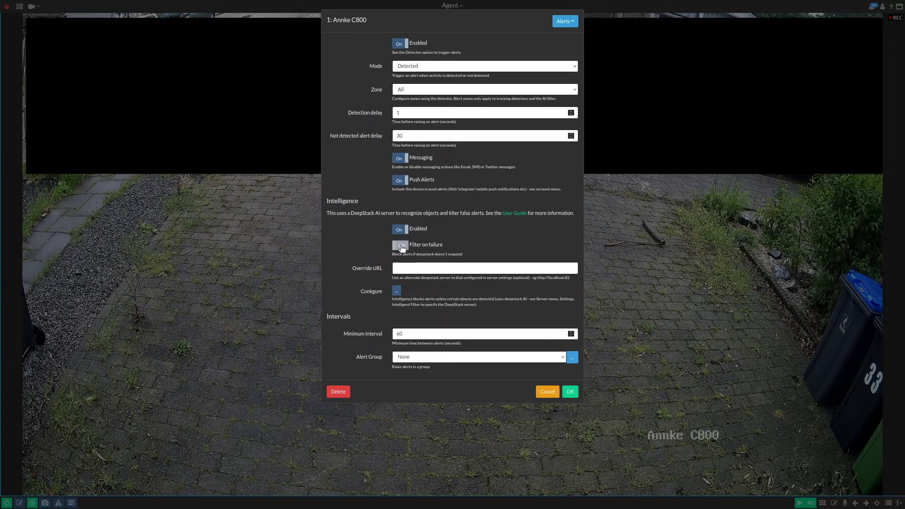
left_click(401, 247)
left_click(398, 291)
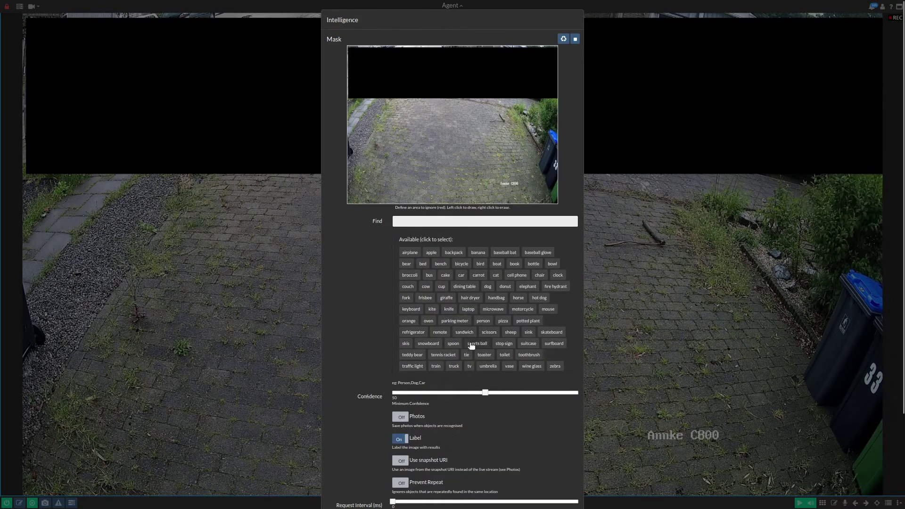
Step: Add person and remote to the alert filter, switch Photos and Prevent Repeat on, and save
left_click(483, 321)
left_click(439, 333)
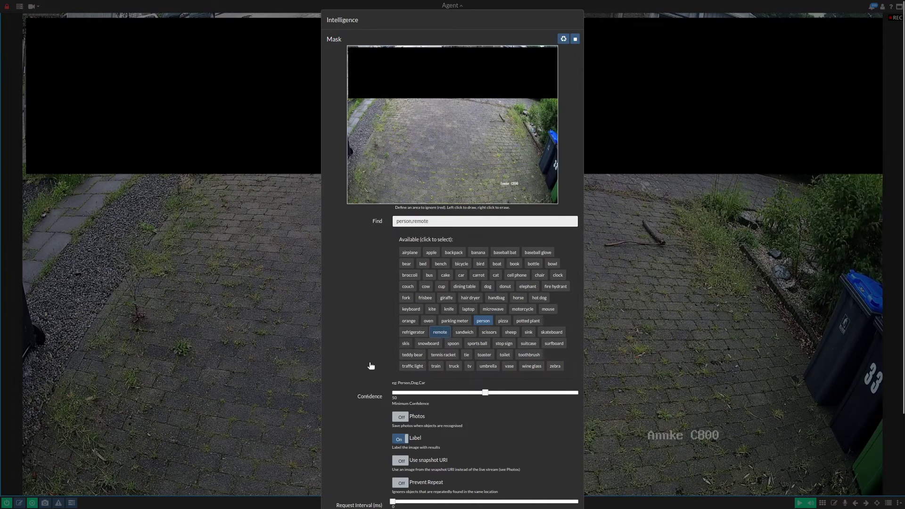
scroll(365, 361, "down", 2)
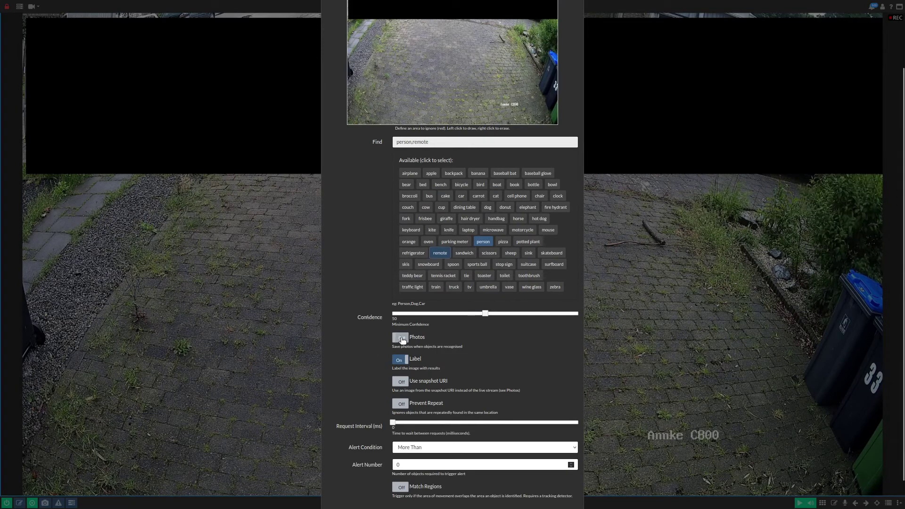
left_click(404, 340)
left_click(403, 339)
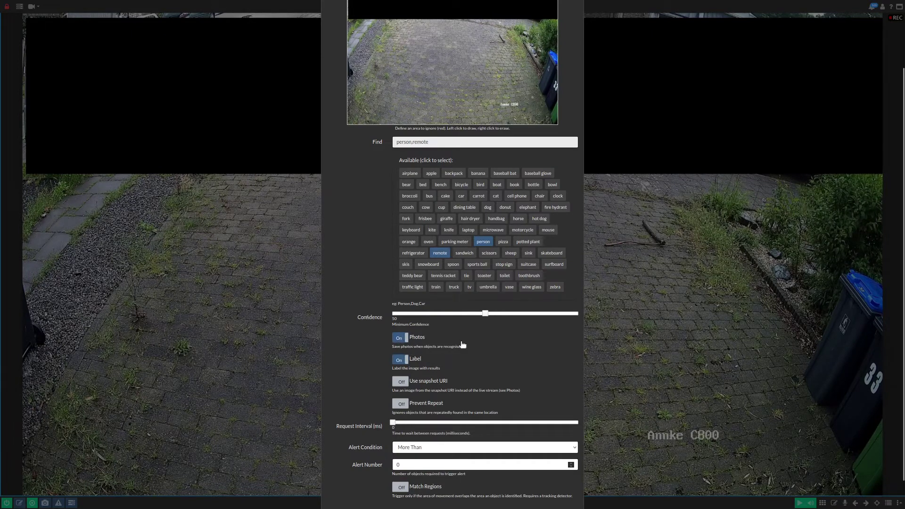
left_click(404, 405)
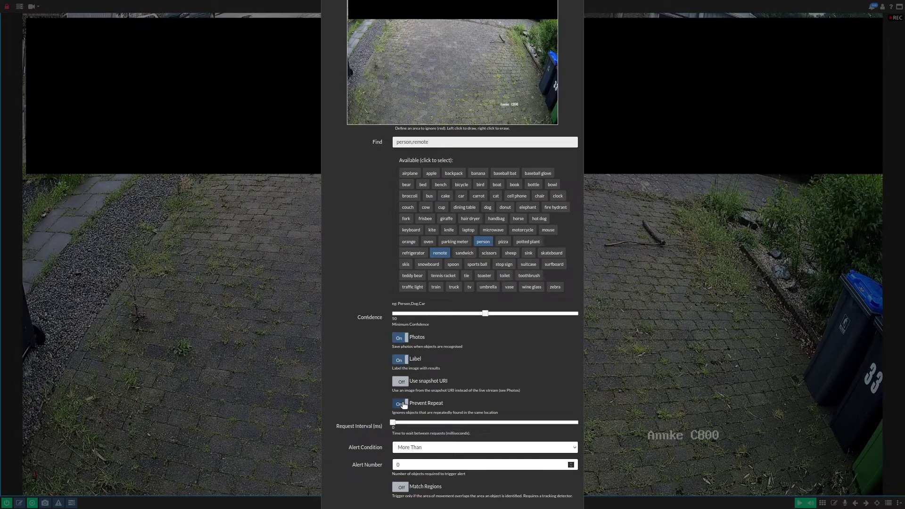
scroll(401, 401, "down", 2)
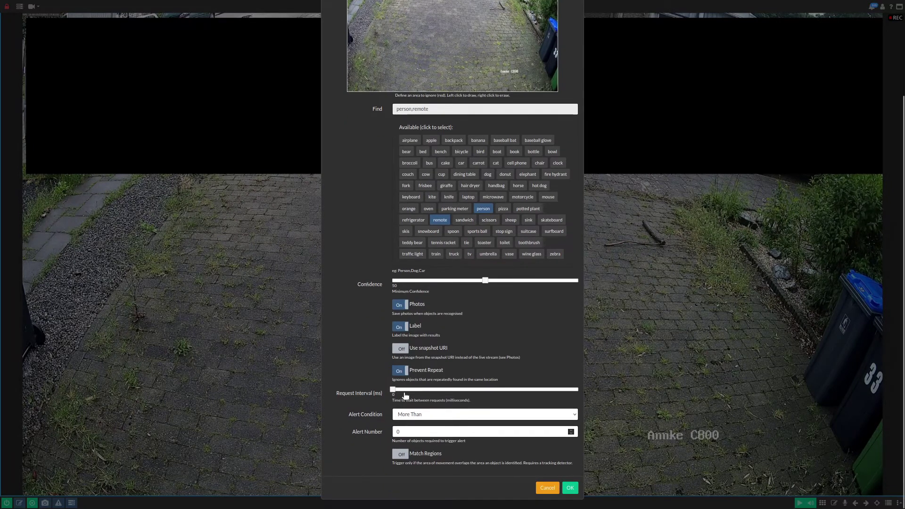
left_click(570, 488)
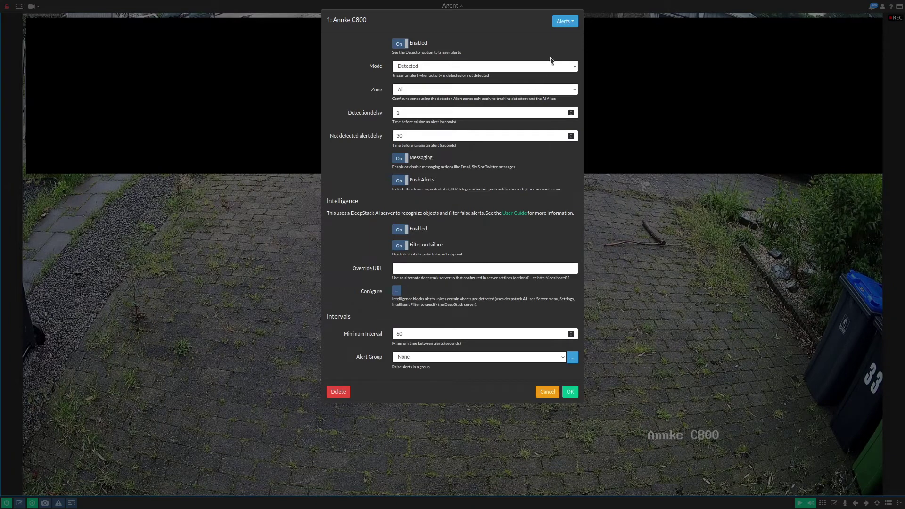
Step: Set the Annke C800 detector type to Objects, then go to the Object Recognition section
left_click(563, 21)
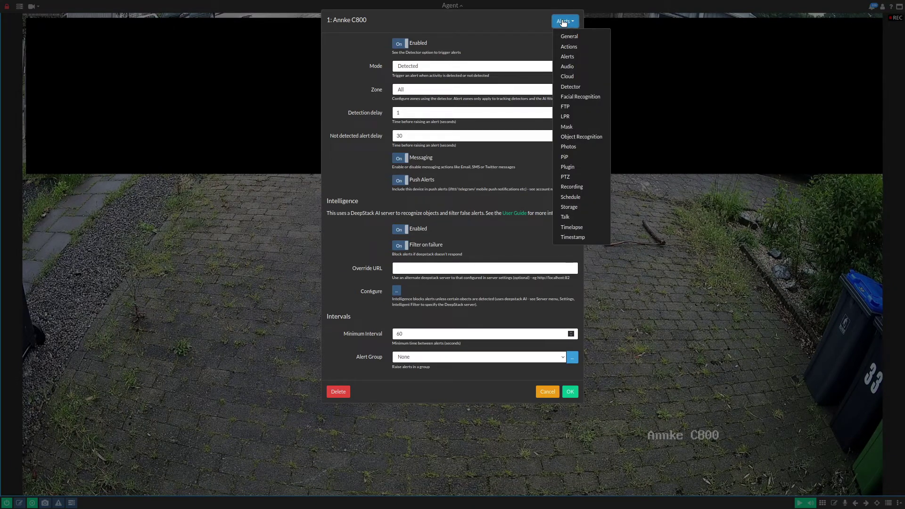
left_click(573, 87)
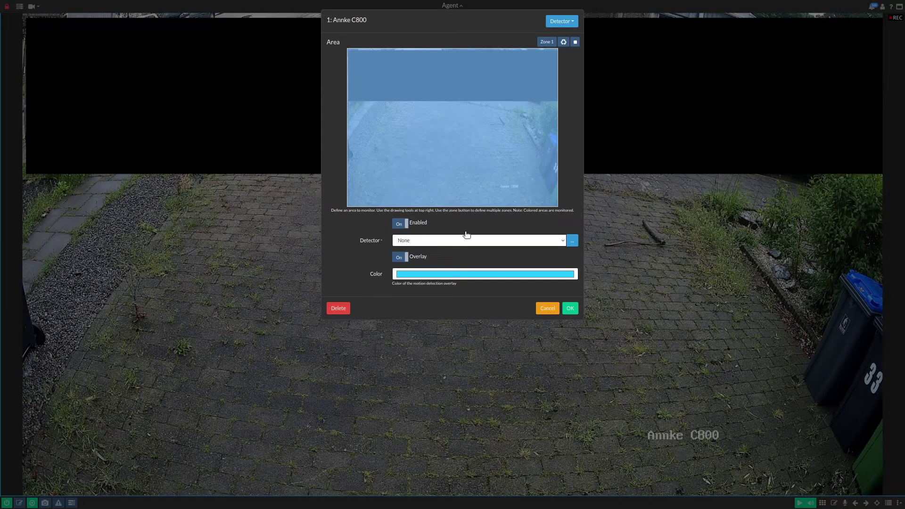
left_click(451, 241)
left_click(420, 263)
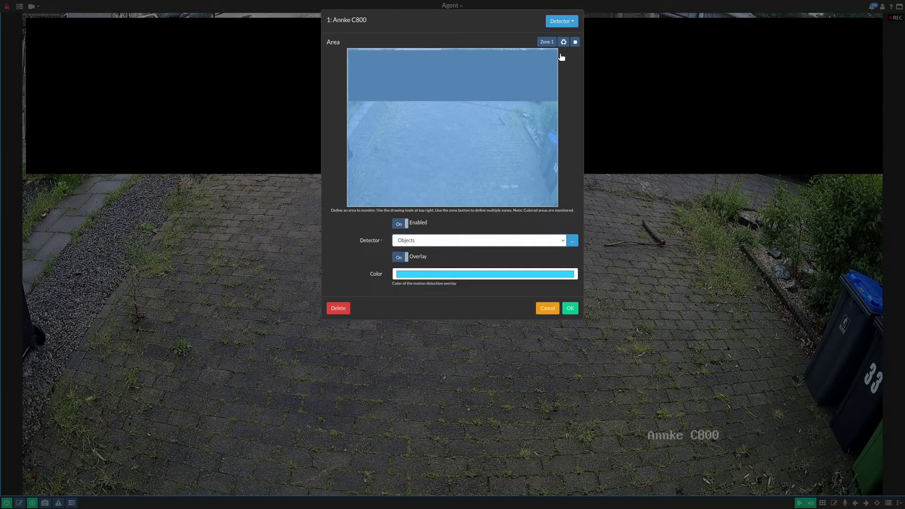
left_click(567, 22)
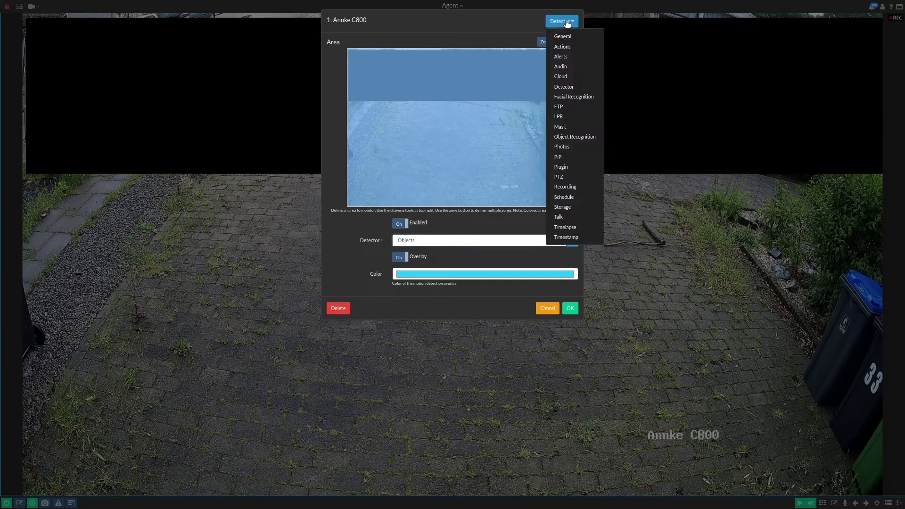
left_click(573, 138)
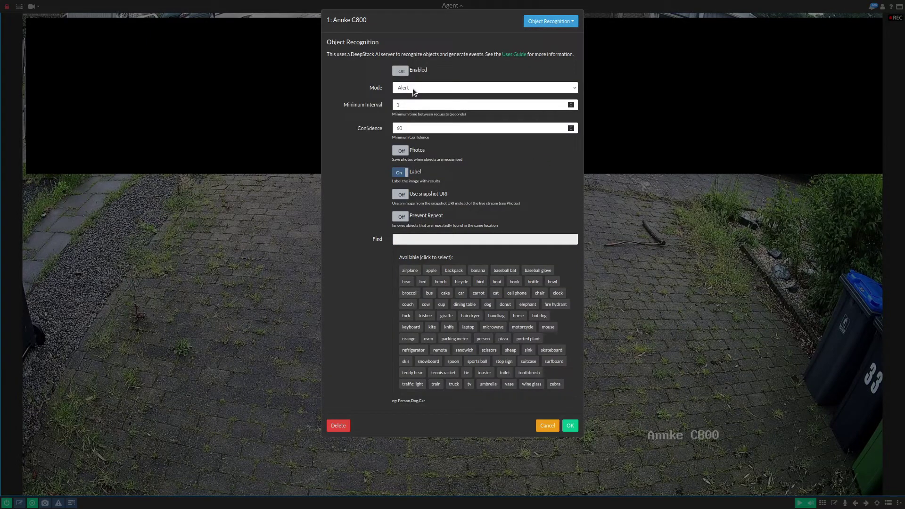
Step: Switch the Object Recognition Enabled toggle to On
left_click(404, 72)
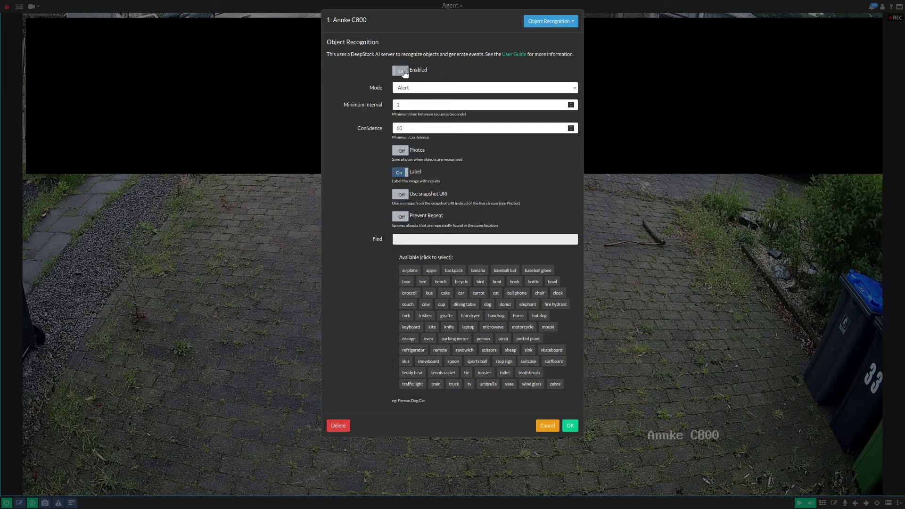
Step: Enable object recognition with Photos and Prevent Repeat on, find person and remote, and confirm with OK
left_click(396, 71)
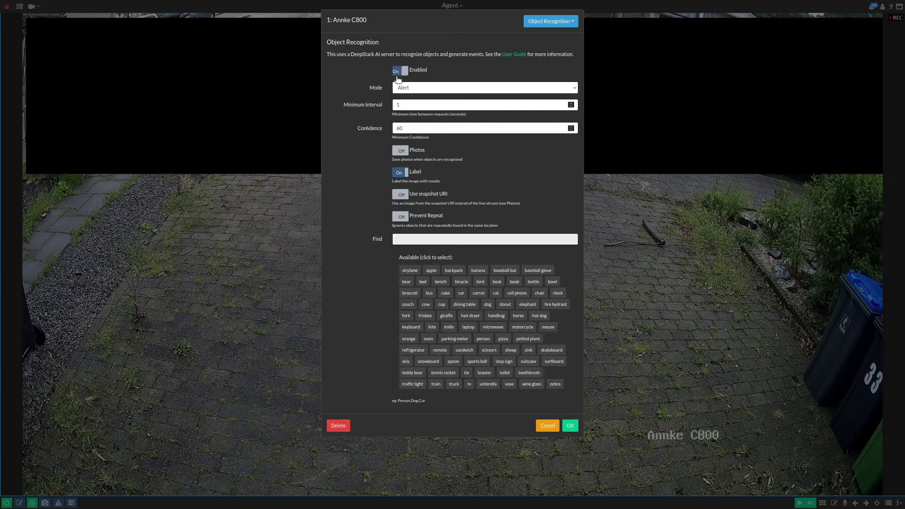
left_click(400, 151)
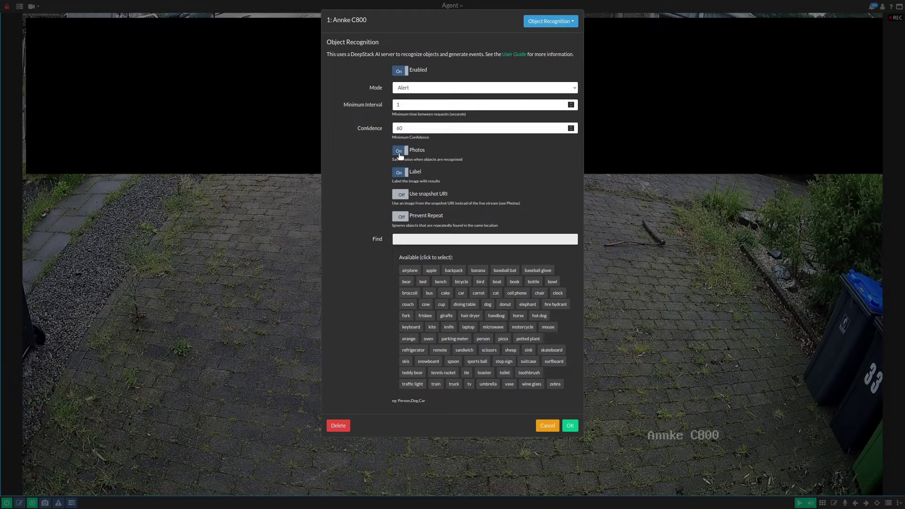
left_click(400, 217)
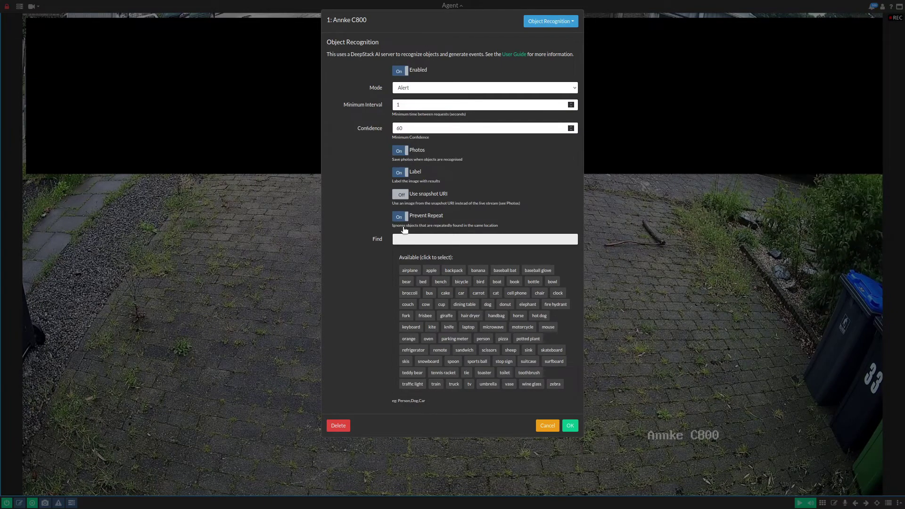
left_click(483, 339)
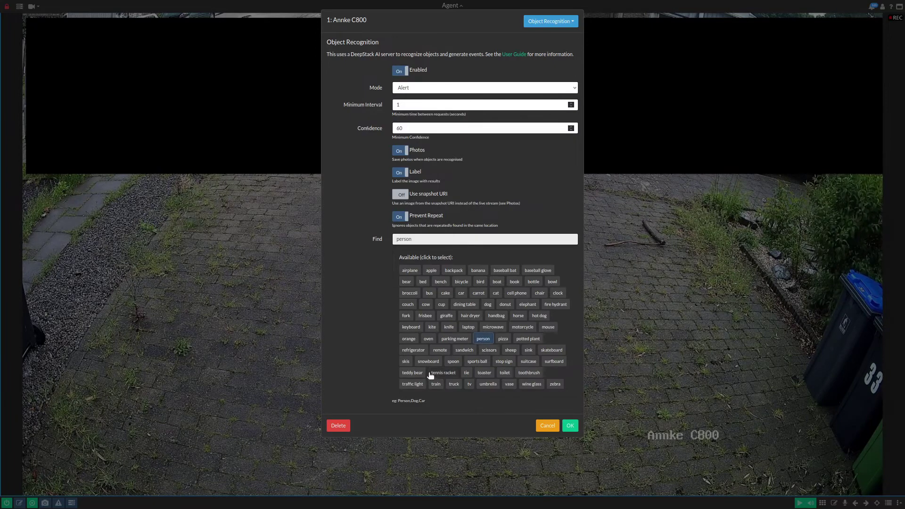
left_click(440, 350)
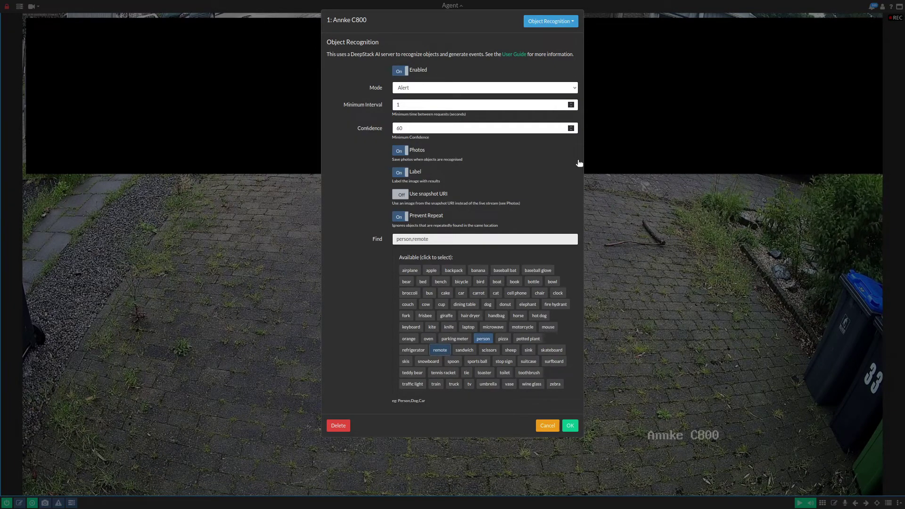
left_click(571, 427)
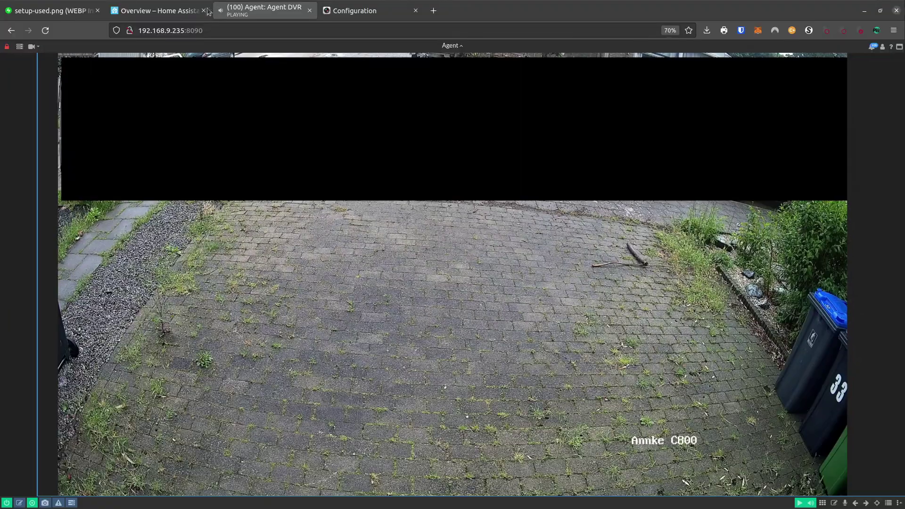
Step: Go to Home Assistant's Settings > Devices & Services integrations list
left_click(165, 11)
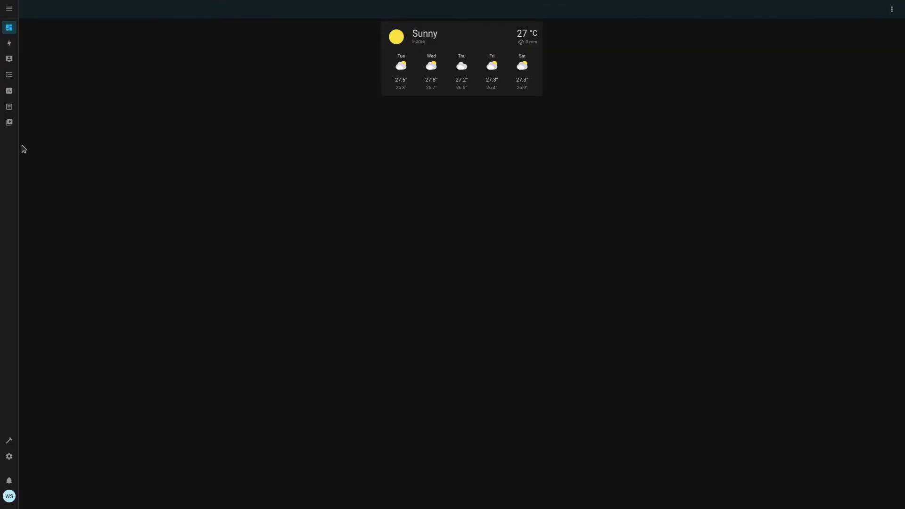
left_click(9, 458)
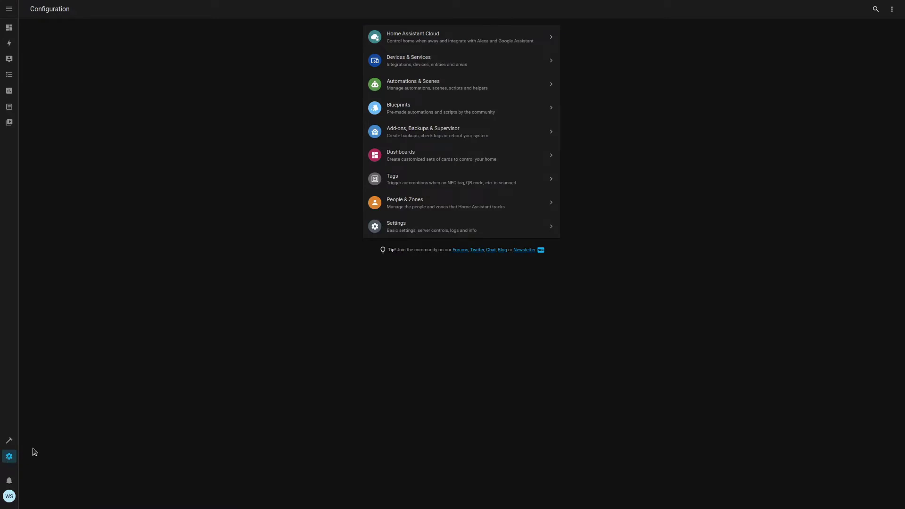
left_click(402, 66)
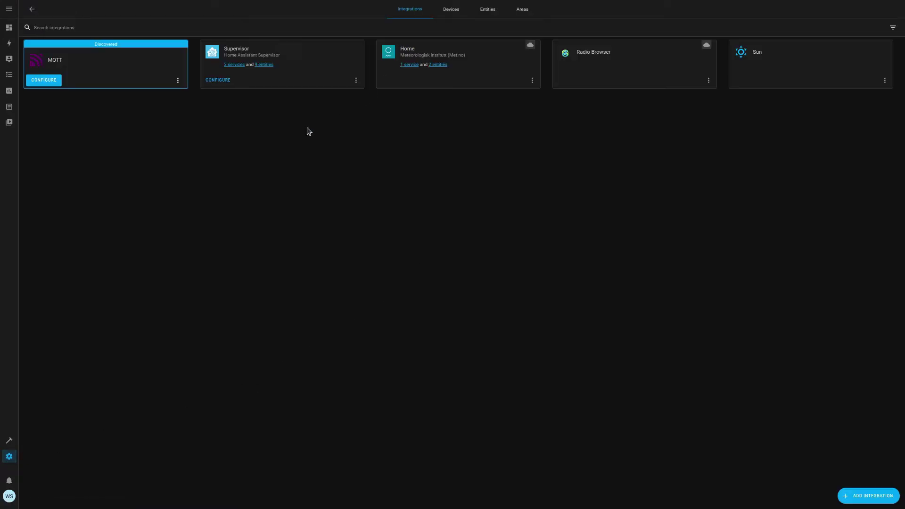
Step: Add the Agent DVR integration, connecting to the server and accepting the alarm panel and Annke C800 devices
left_click(864, 498)
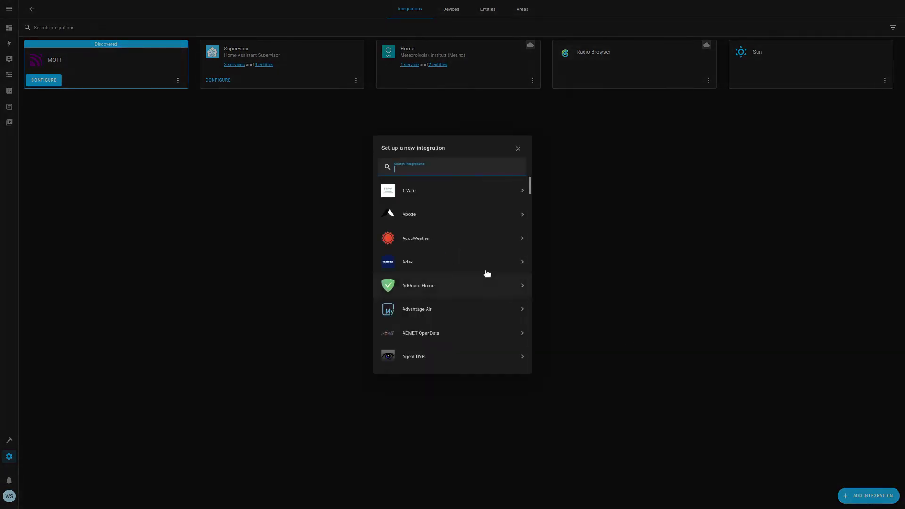
type("agent")
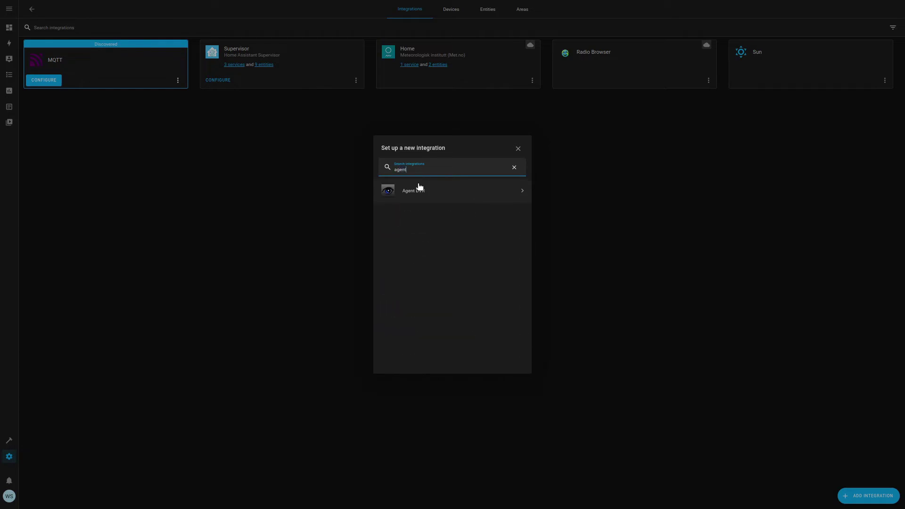
left_click(430, 196)
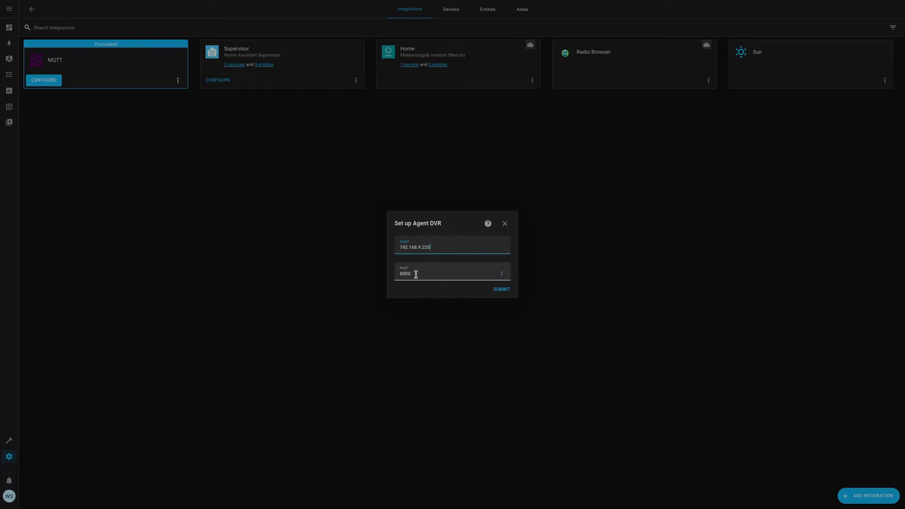
left_click(499, 291)
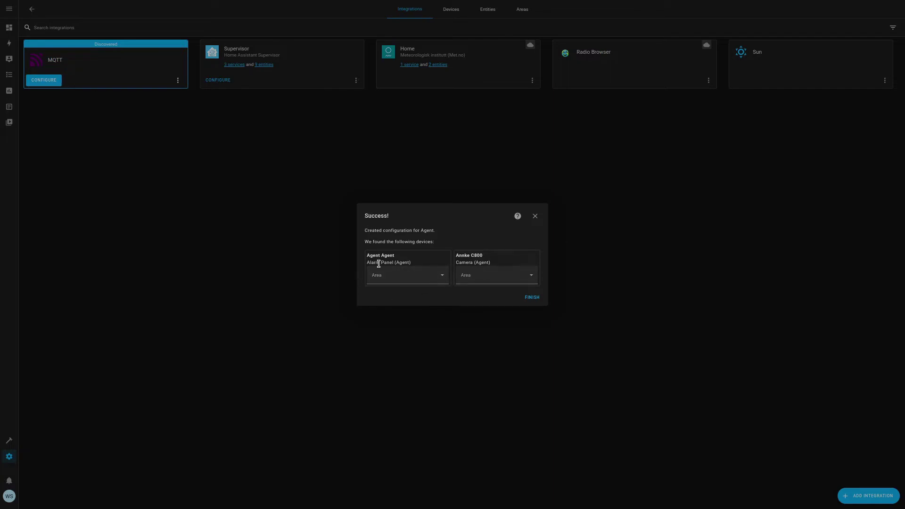
left_click_drag(404, 260, 366, 256)
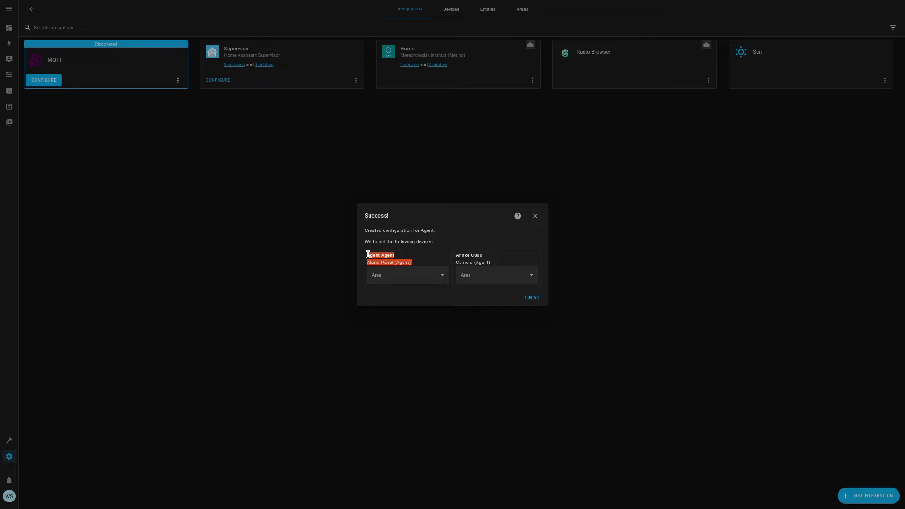
left_click_drag(488, 258, 457, 255)
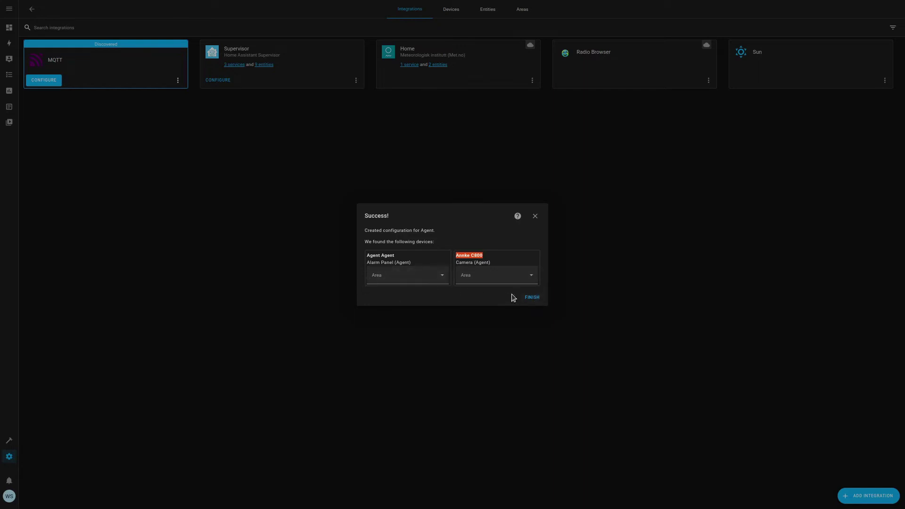
left_click(532, 299)
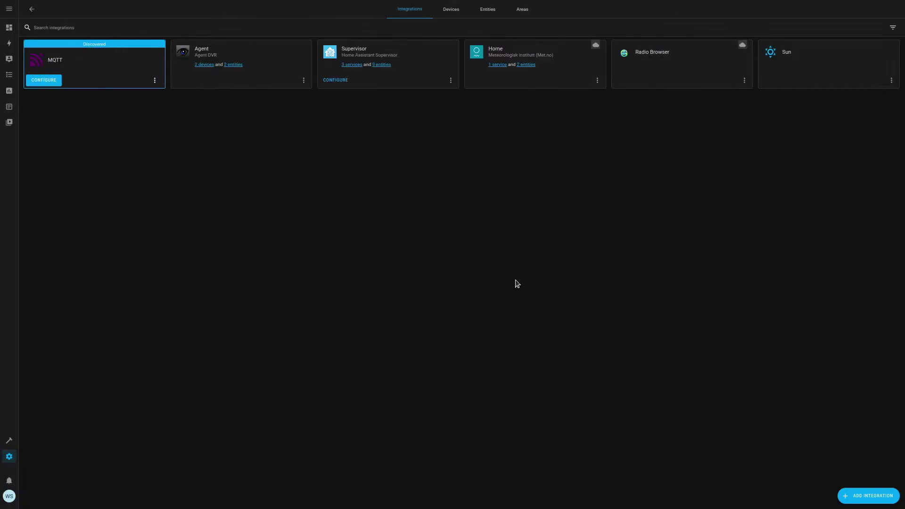
Step: List the Agent DVR integration's 2 entities and preview the Annke C800 camera's live picture
left_click(234, 64)
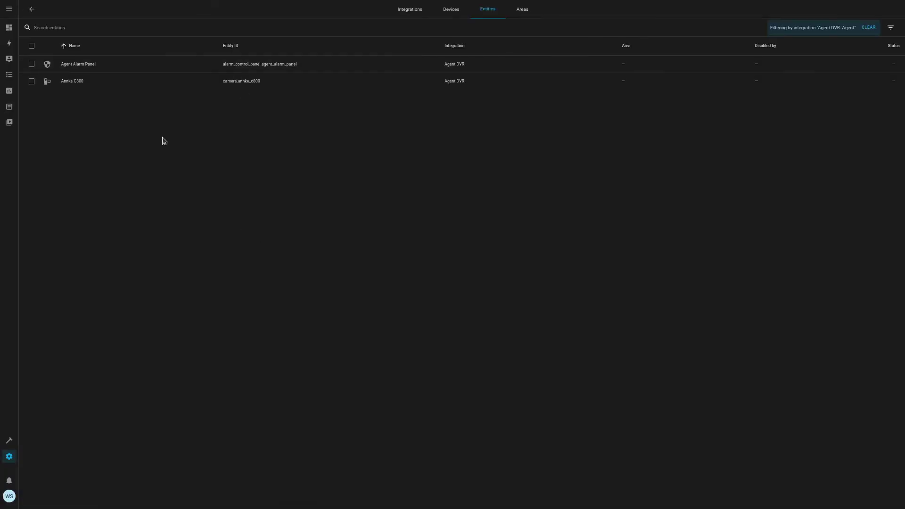
left_click(108, 83)
left_click(505, 188)
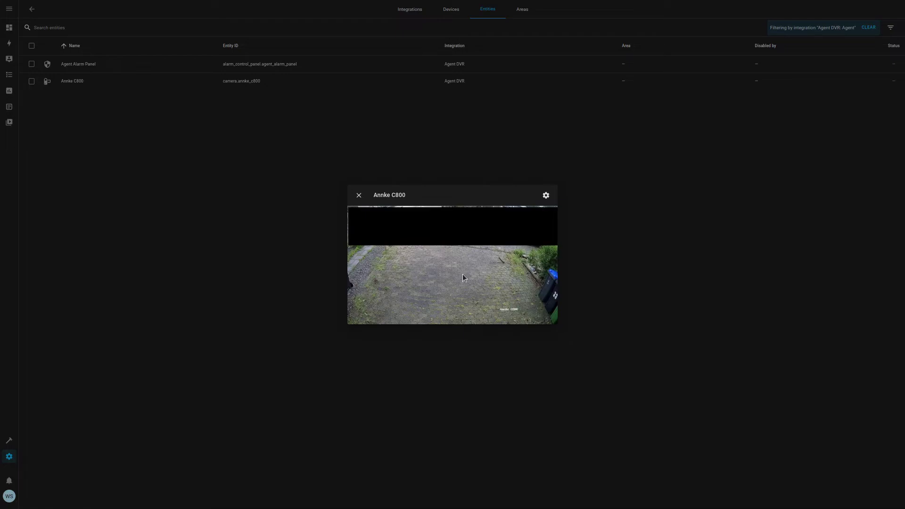
left_click(360, 195)
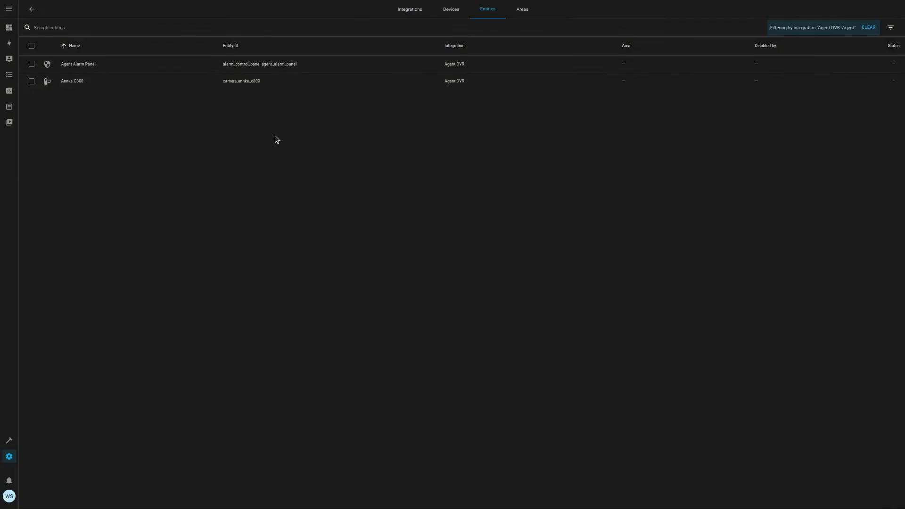
Step: Inspect the Agent Alarm Panel entity's current state details, then close them
left_click(250, 67)
left_click(506, 190)
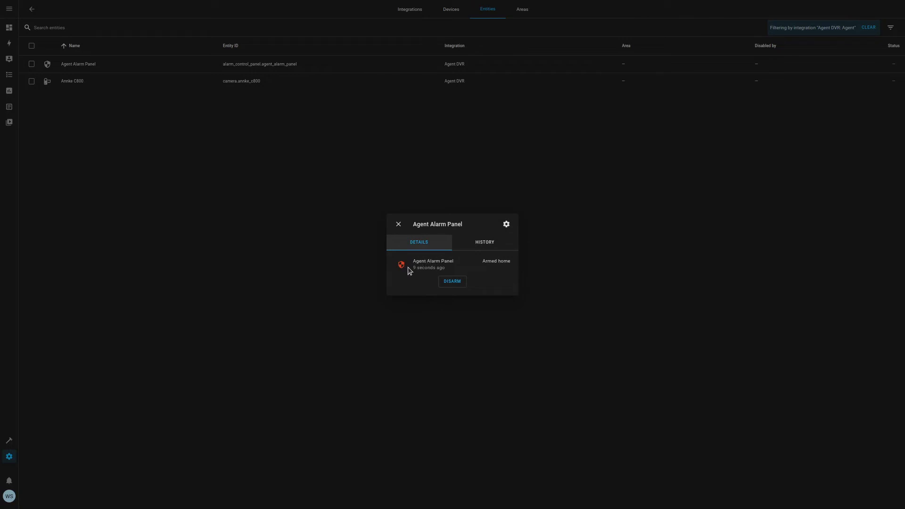
mouse_move(422, 267)
left_click(399, 224)
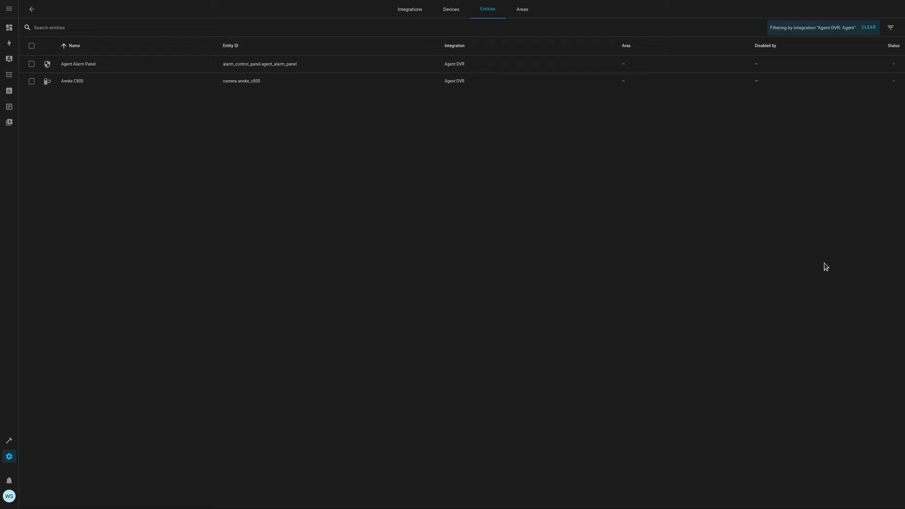
Step: Show the guide's DeepStack setup section, then bring the Deepin Terminal to the front
mouse_move(278, 1)
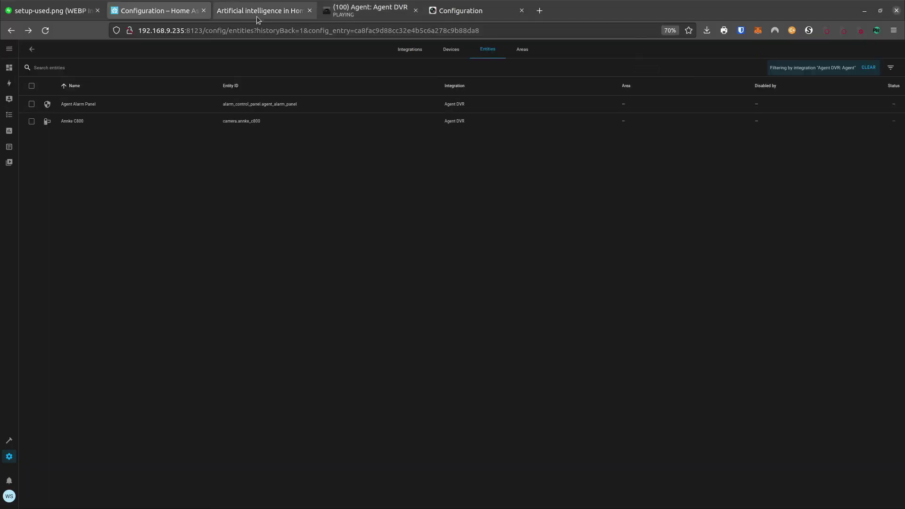
left_click(274, 17)
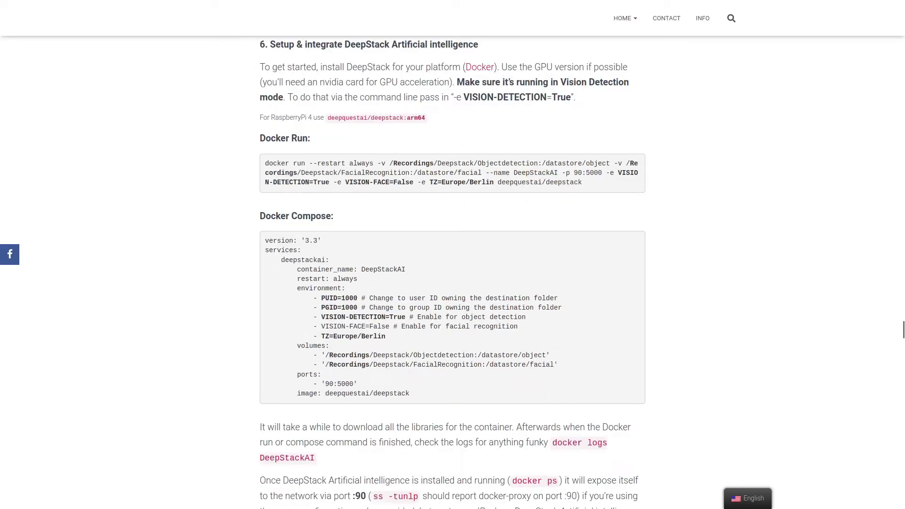
key("alt+Tab")
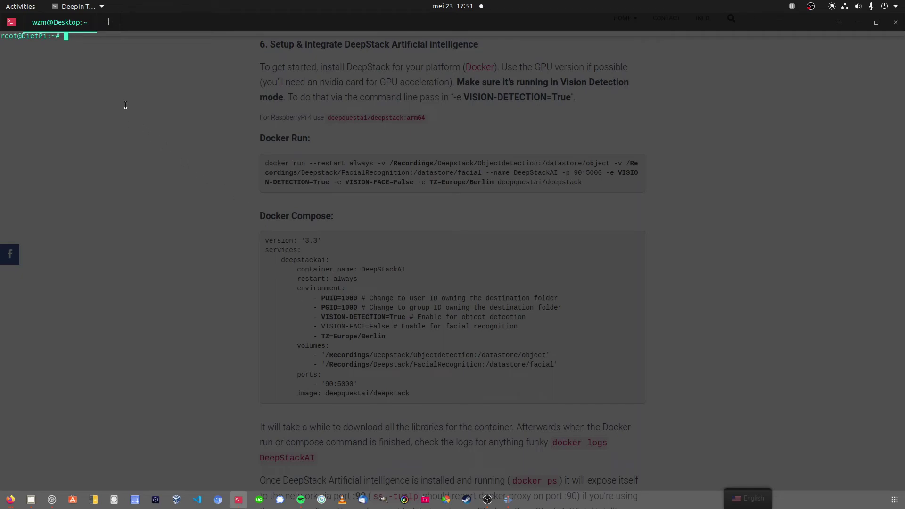
Step: In the Deepstack folder, print deepstackai.yaml and highlight its PUID/PGID lines and Recordings volume path
type("cd De")
key("Tab")
key("Return")
type("cat ")
type("d")
key("Tab")
key("Return")
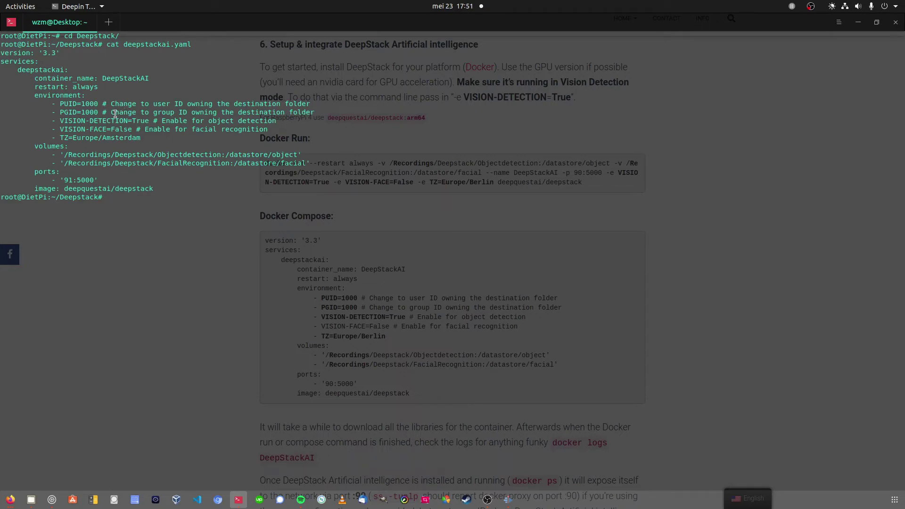
left_click_drag(98, 113, 61, 107)
left_click(160, 125)
left_click_drag(116, 156, 64, 157)
left_click(149, 189)
Step: List /Recordings/ with ls -la, showing it is owned by dietpi user and group
type("ls -la /Recordings/")
key("Return")
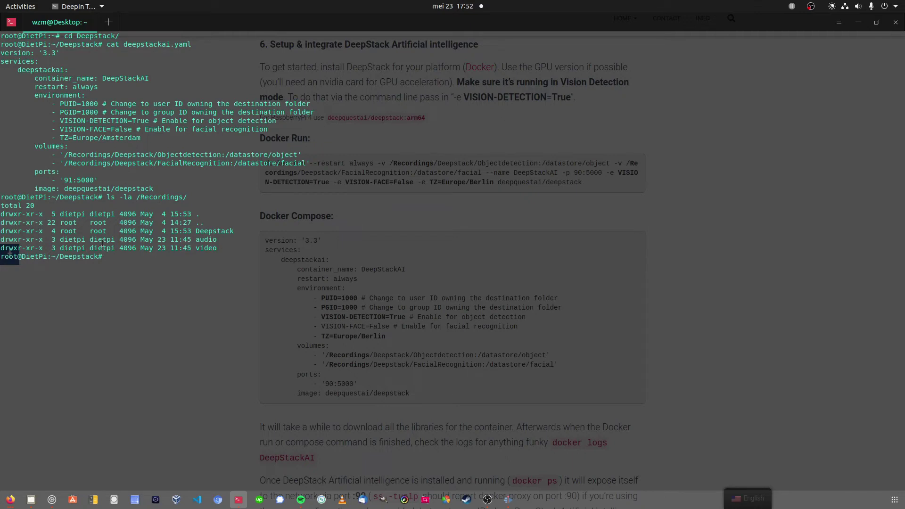
left_click_drag(116, 214, 60, 215)
left_click(138, 240)
Step: Run id dietpi and compare its uid and gid 1000 with the compose file's PUID
type("id dietpi")
key("Return")
left_click_drag(35, 265, 24, 266)
left_click_drag(106, 265, 89, 266)
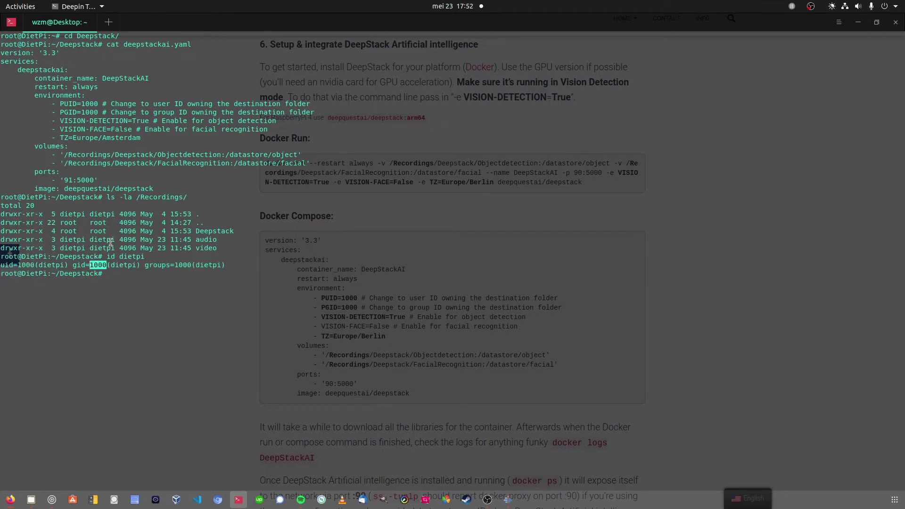
left_click_drag(98, 104, 83, 105)
Step: Clear the terminal, reprint deepstackai.yaml, and highlight its TZ=Europe/Amsterdam setting
key("ctrl+l")
key("Up")
key("Up")
key("Up")
key("Return")
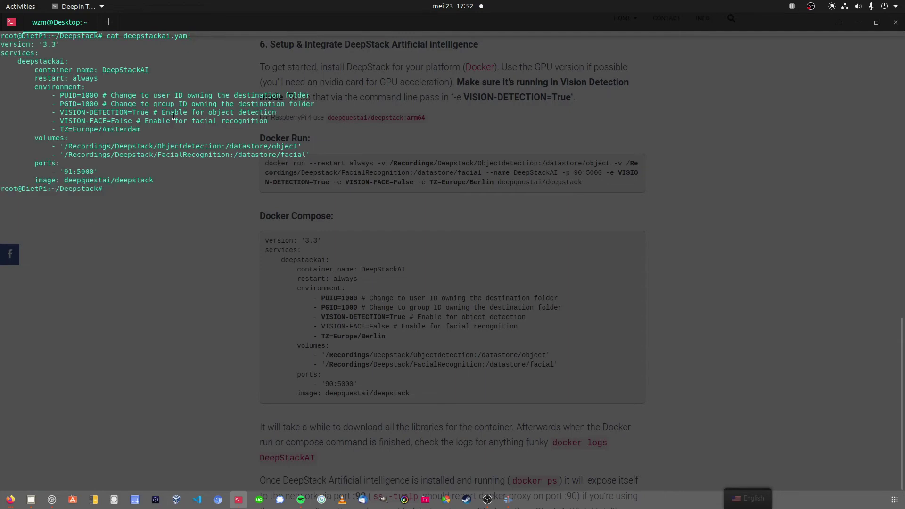
left_click_drag(116, 127, 60, 129)
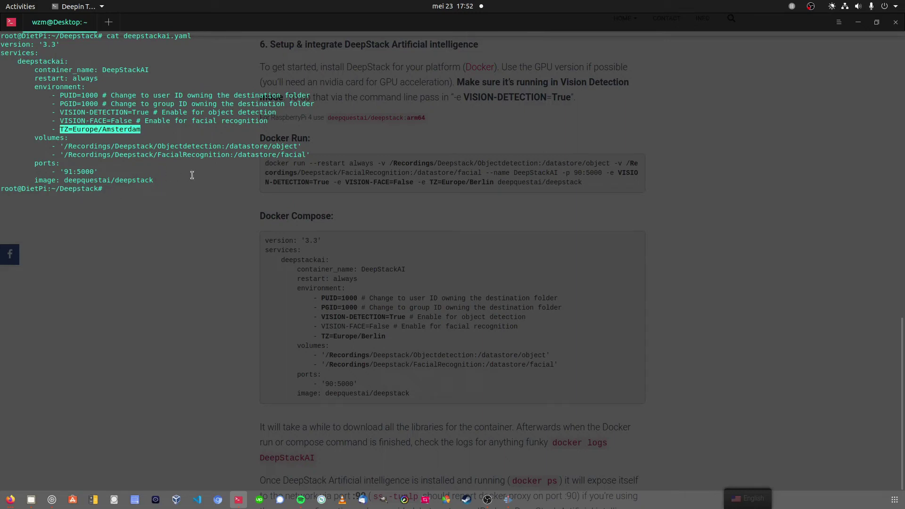
Step: Start DeepStackAI with docker-compose -f deepstackai.yaml up -d and confirm it in docker ps
type("do")
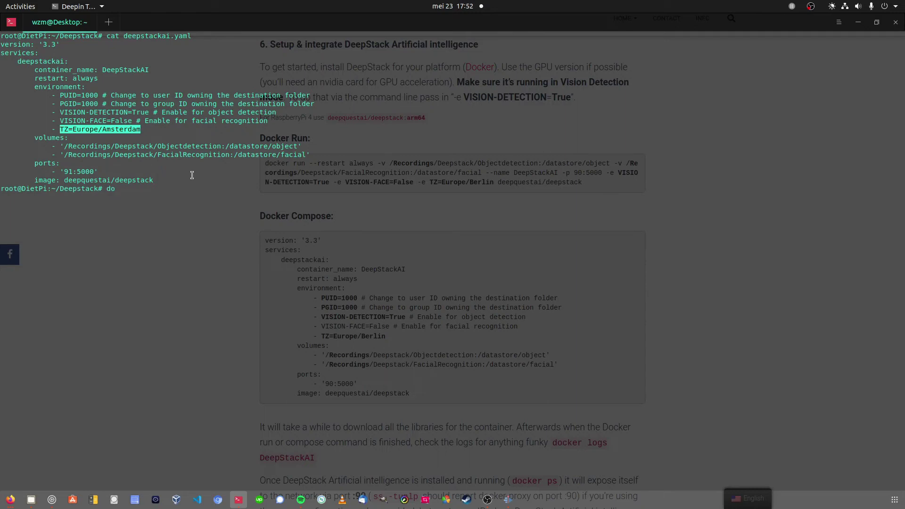
type("cker-compose -f deepstackai.yaml up -d")
key("Return")
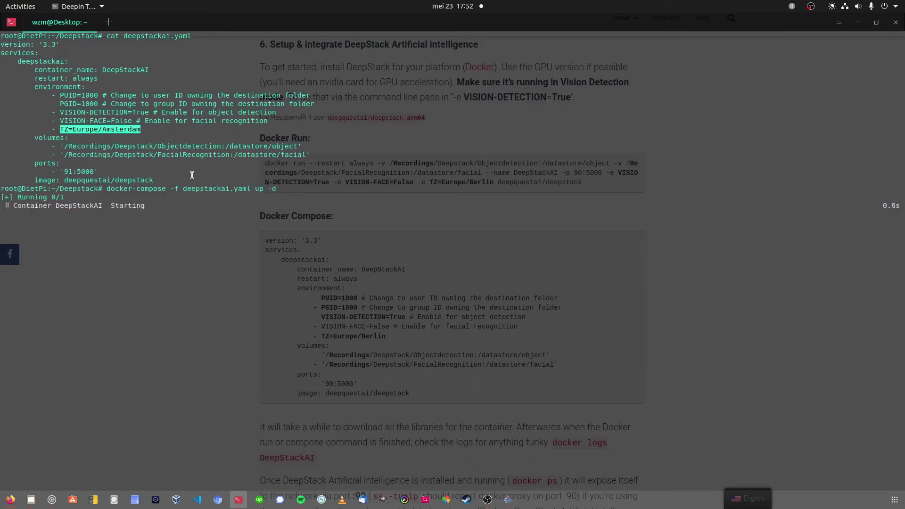
type("docker ps")
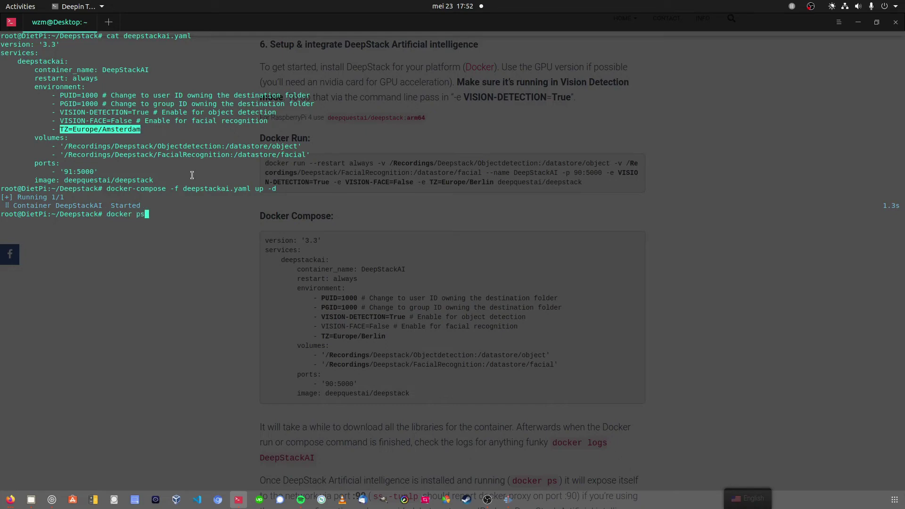
key("Return")
Step: Show the DeepStackAI container's logs with docker logs cde
type("docker logs")
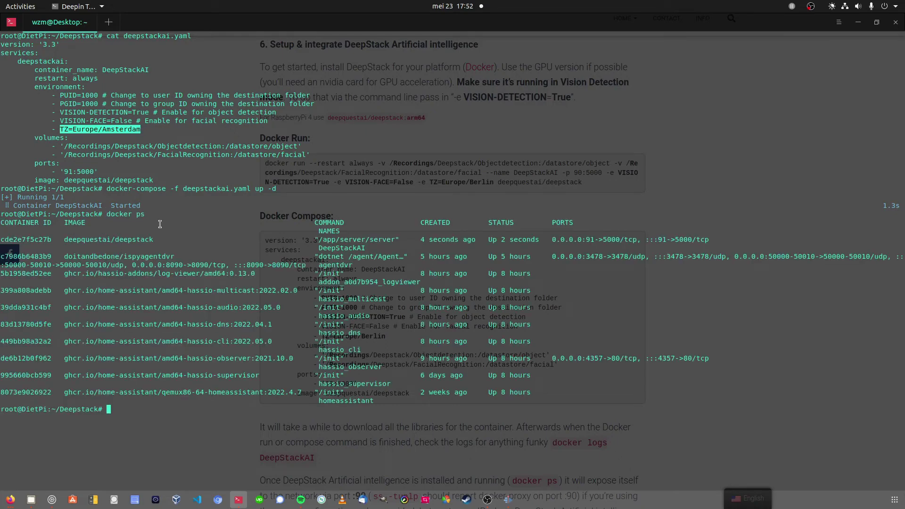
type(" de")
key("BackSpace")
key("BackSpace")
type("cde")
key("Return")
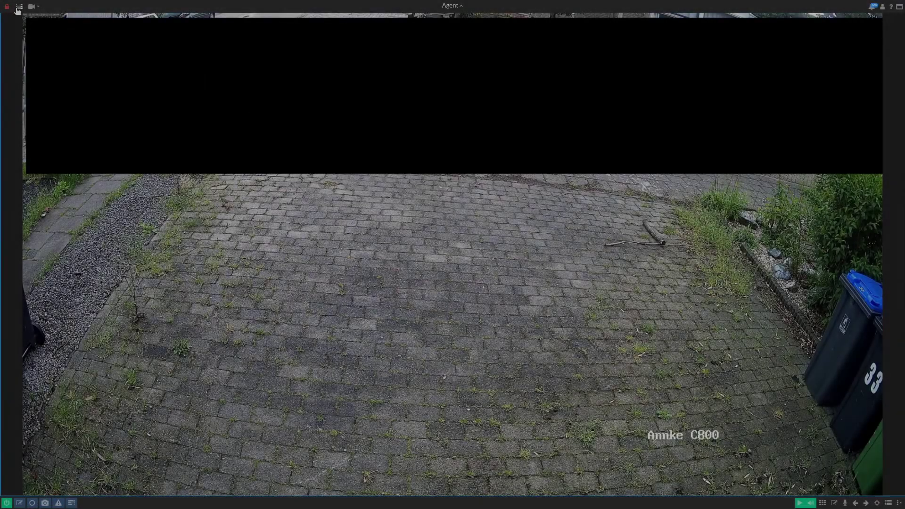
Step: Open Agent DVR's Settings at the Intelligence section
left_click(452, 5)
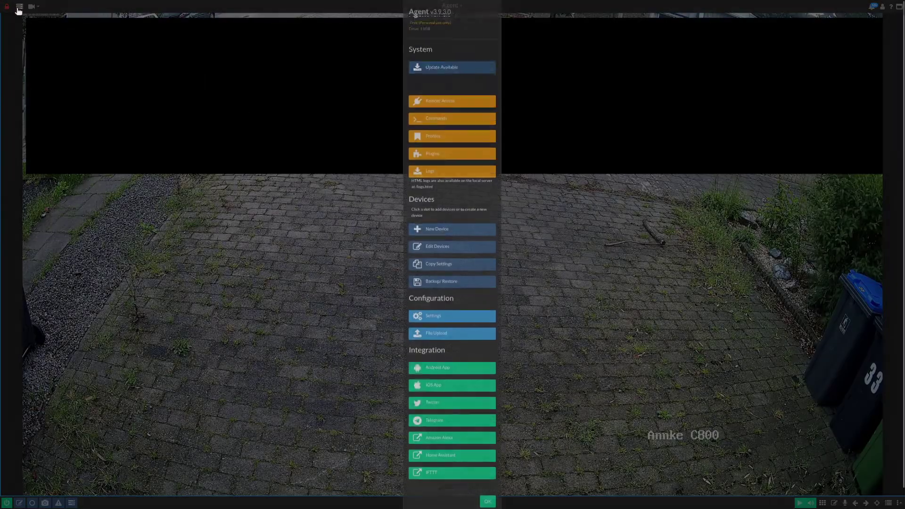
left_click(443, 326)
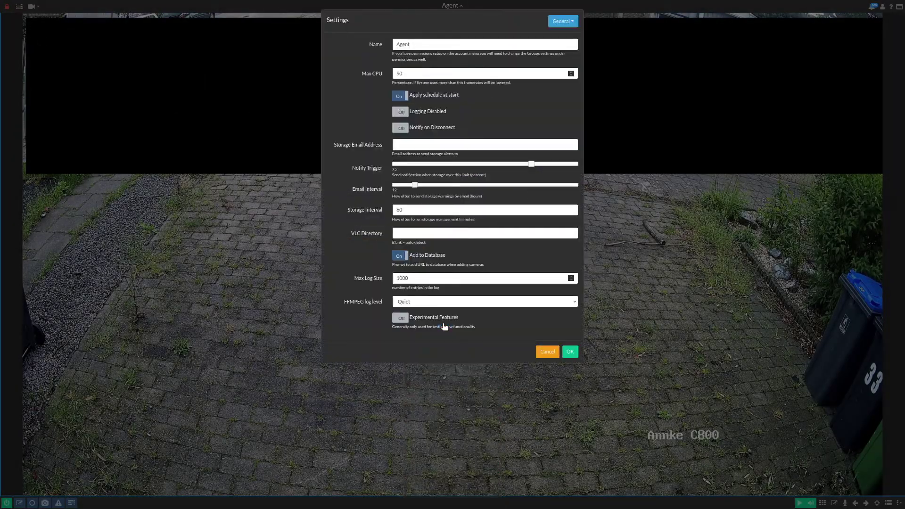
left_click(563, 21)
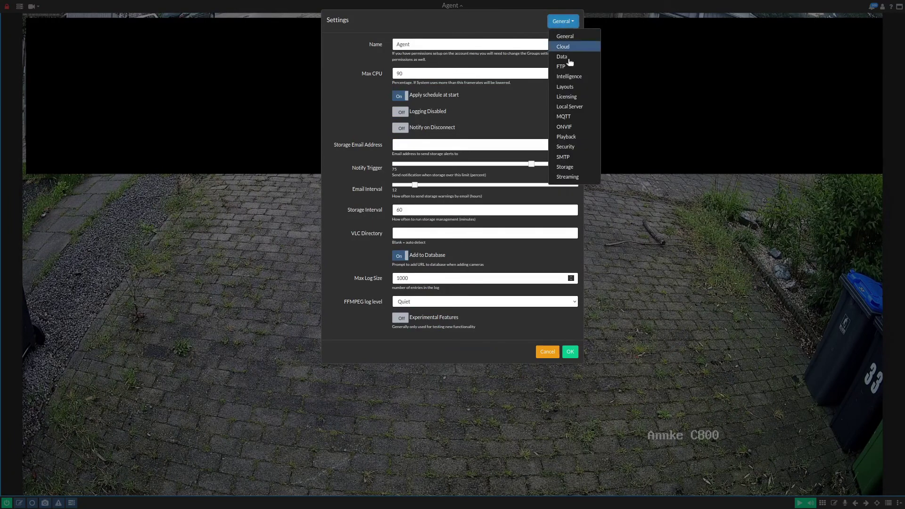
left_click(575, 77)
left_click(418, 59)
type("http://192.168.9.235:90")
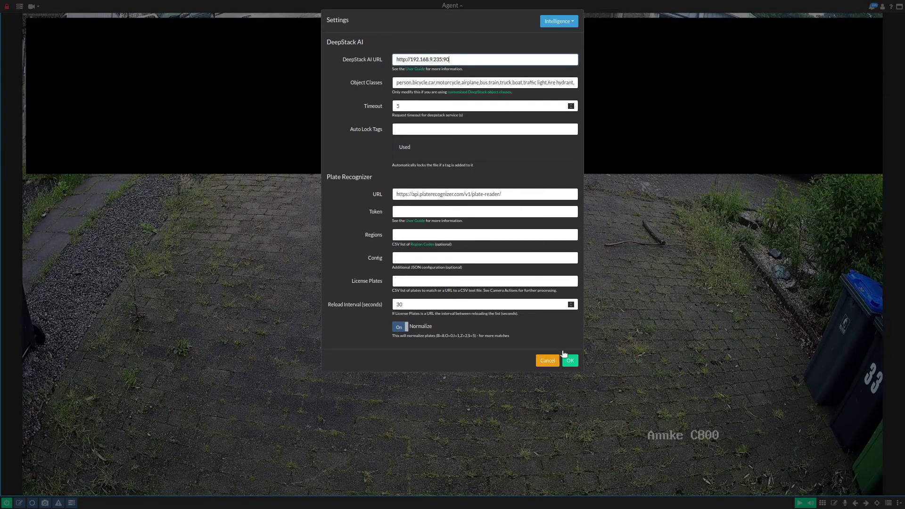
left_click(869, 190)
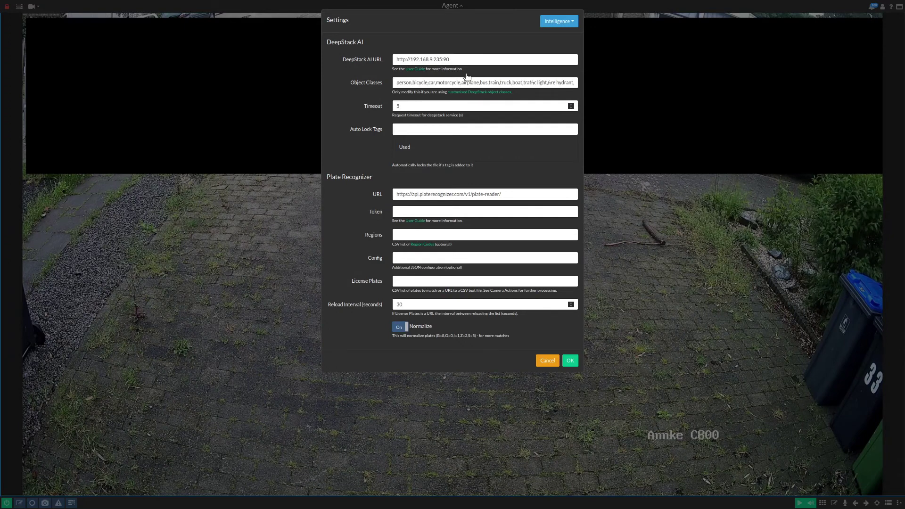
left_click(561, 22)
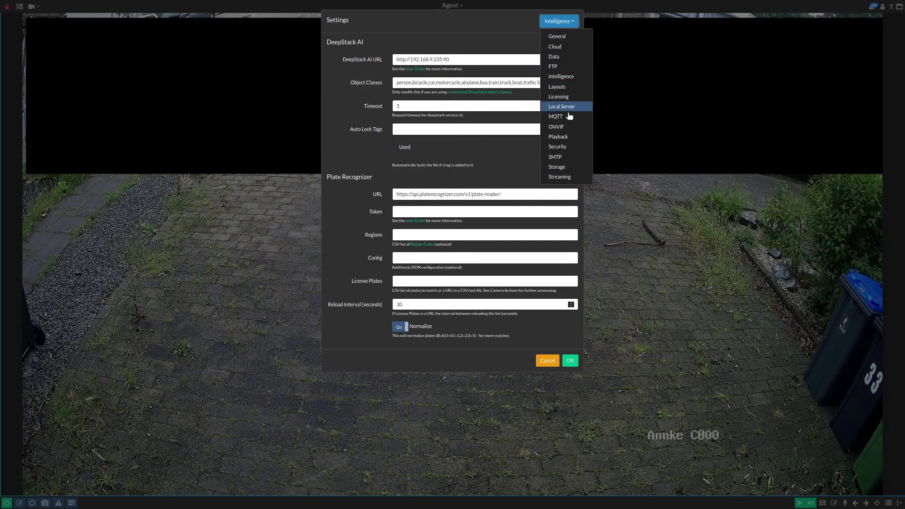
Step: Enable the MQTT connection in Agent DVR with server address 192.168.9.235
left_click(568, 117)
left_click(402, 44)
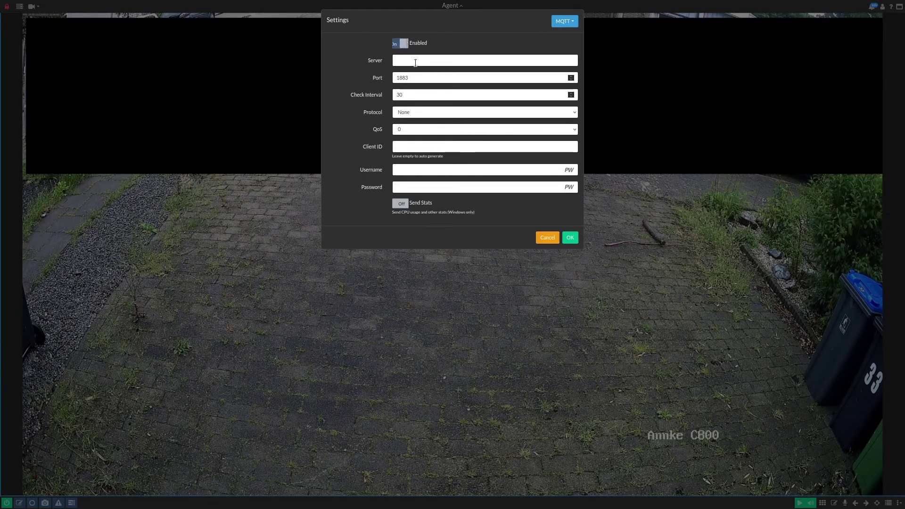
left_click(417, 61)
type("192.168.9.235")
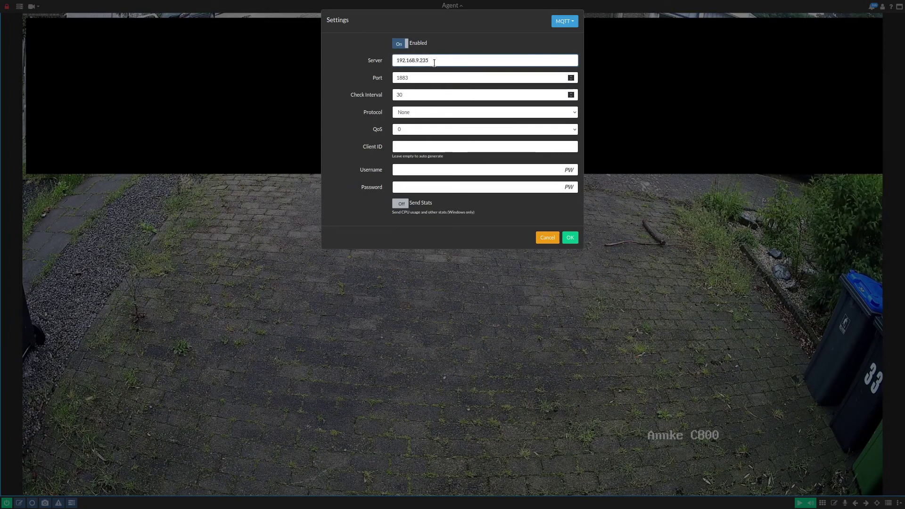
left_click_drag(417, 61, 422, 60)
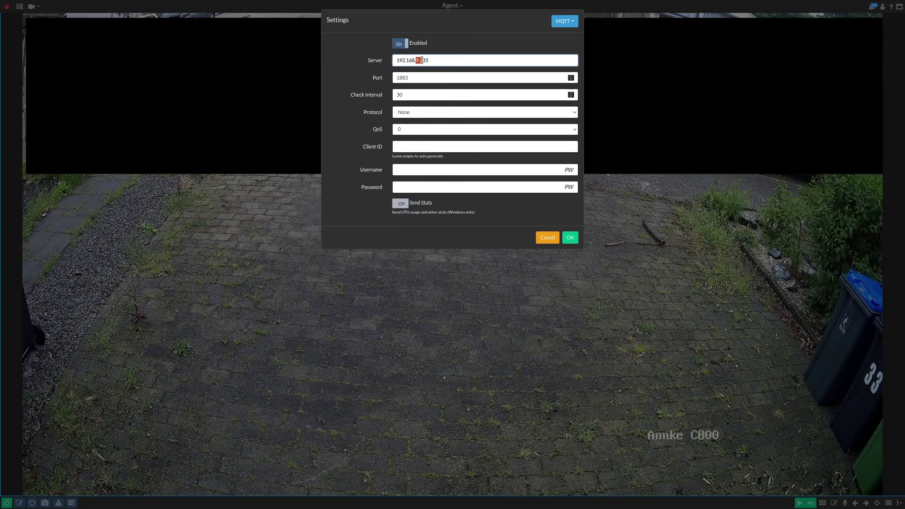
Step: Set MQTT Client ID to agentdvr, enter the broker username and password, and save
left_click(402, 147)
type("agentdvr")
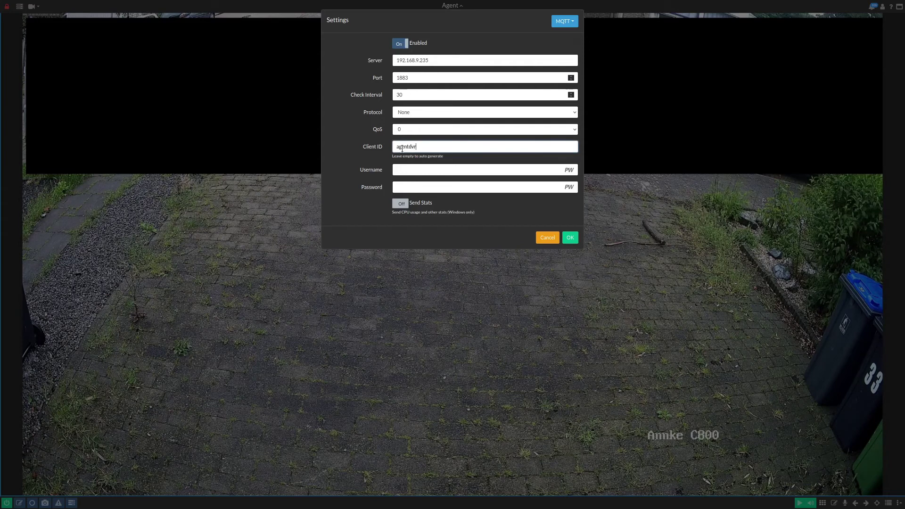
left_click(414, 170)
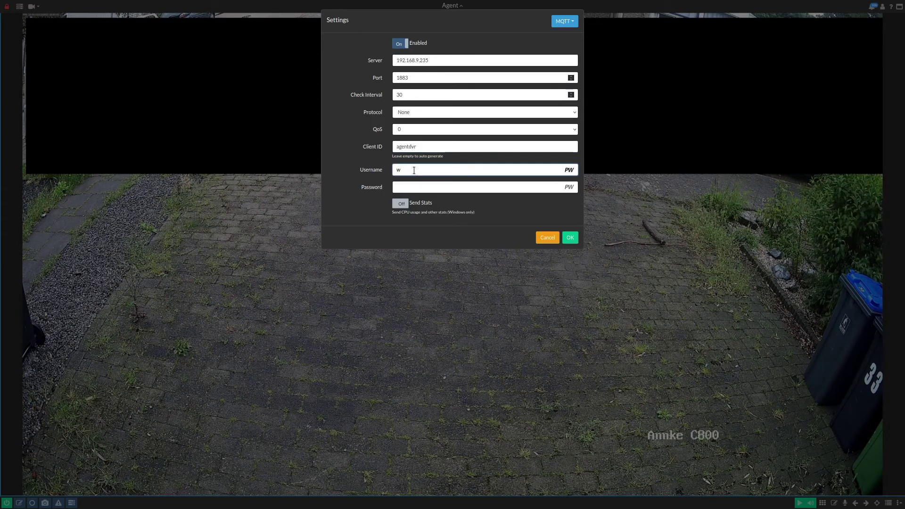
type("wsolutions")
key("Tab")
type("*********")
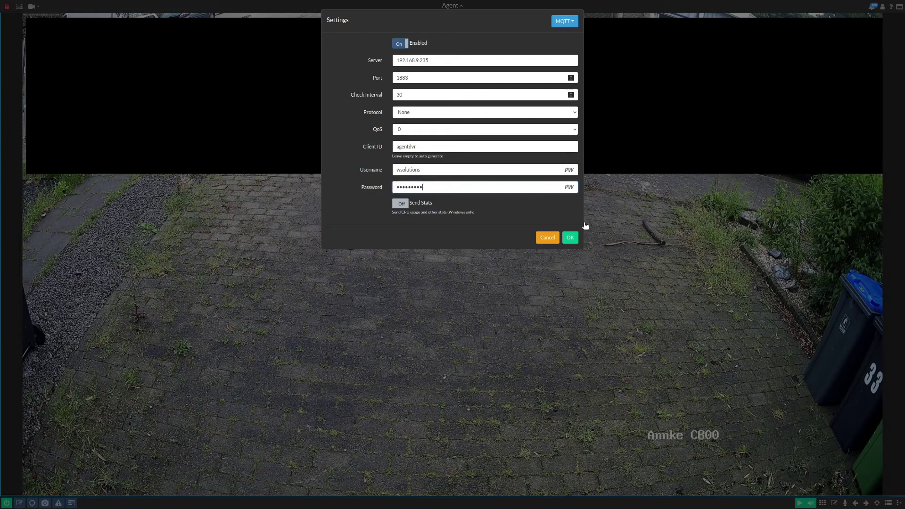
left_click(571, 239)
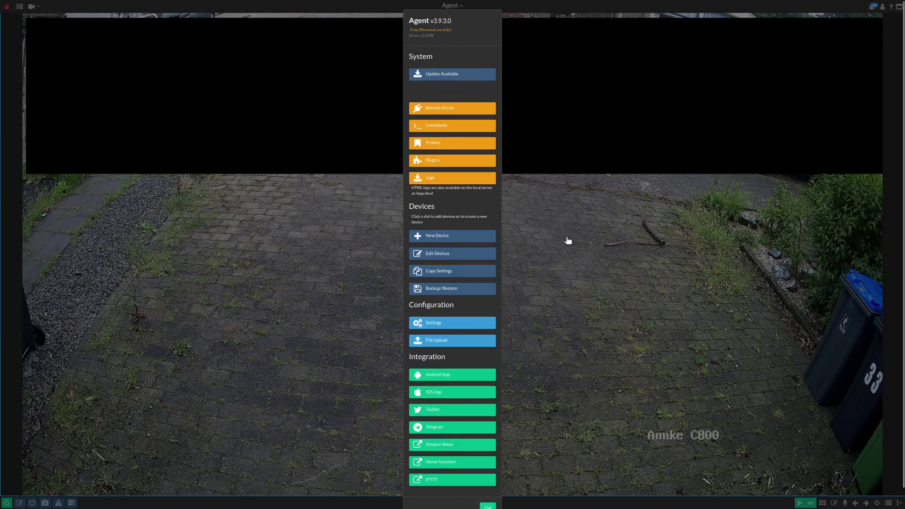
Step: Close the Agent settings menu and leave full-screen mode
scroll(476, 427, "down", 1)
left_click(489, 488)
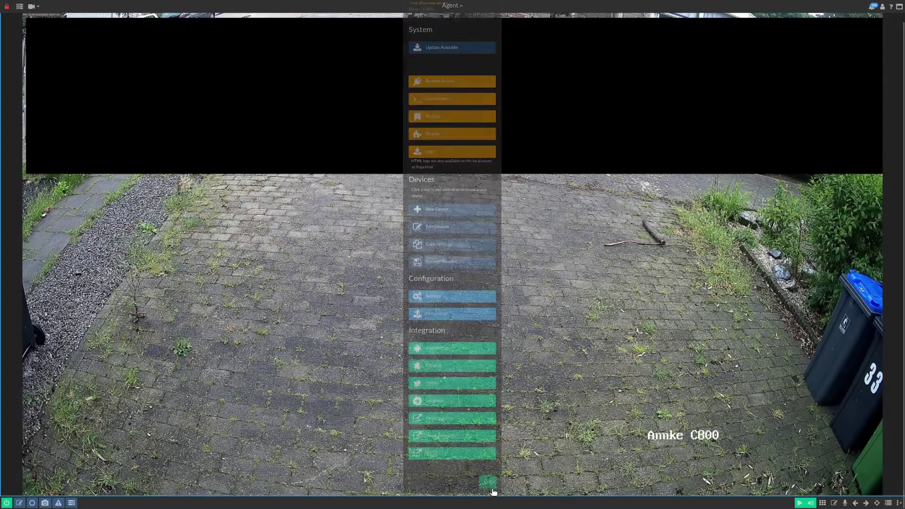
key("Escape")
Step: Go to the Home Assistant Add-on Store, in full screen, via Configuration
left_click(160, 10)
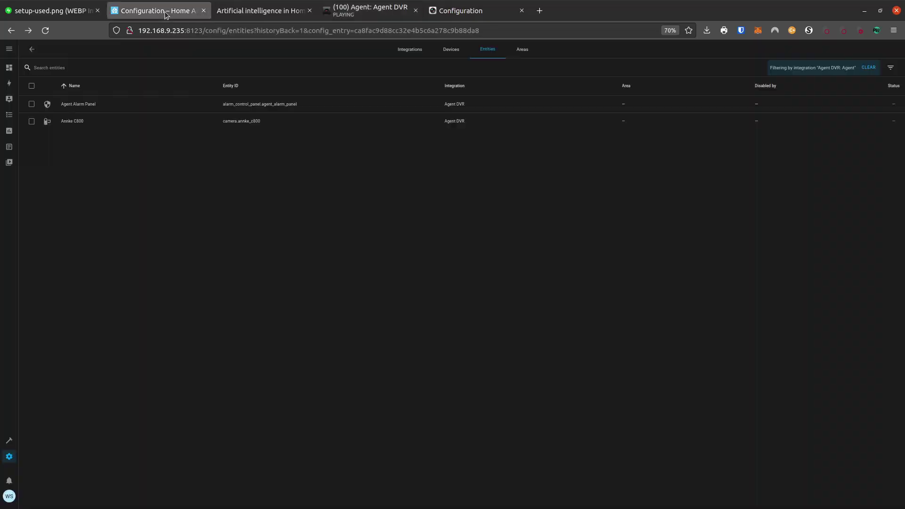
key("F11")
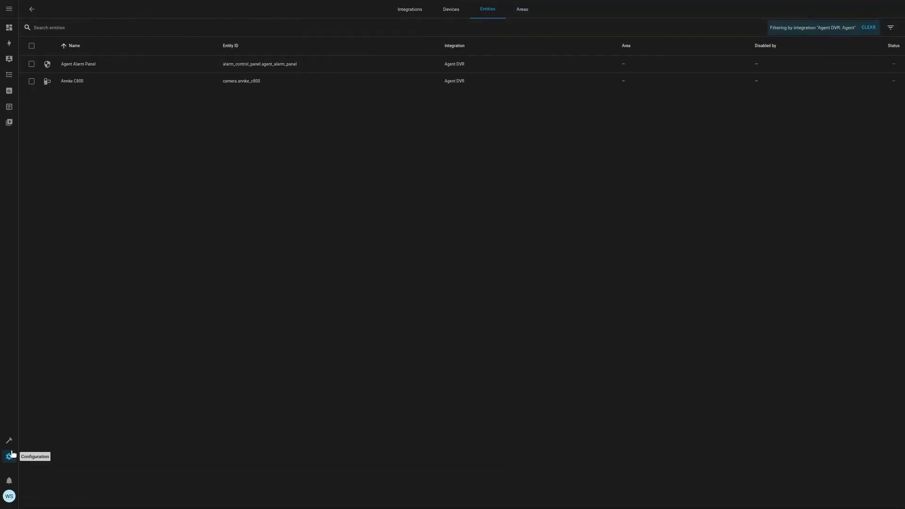
left_click(10, 457)
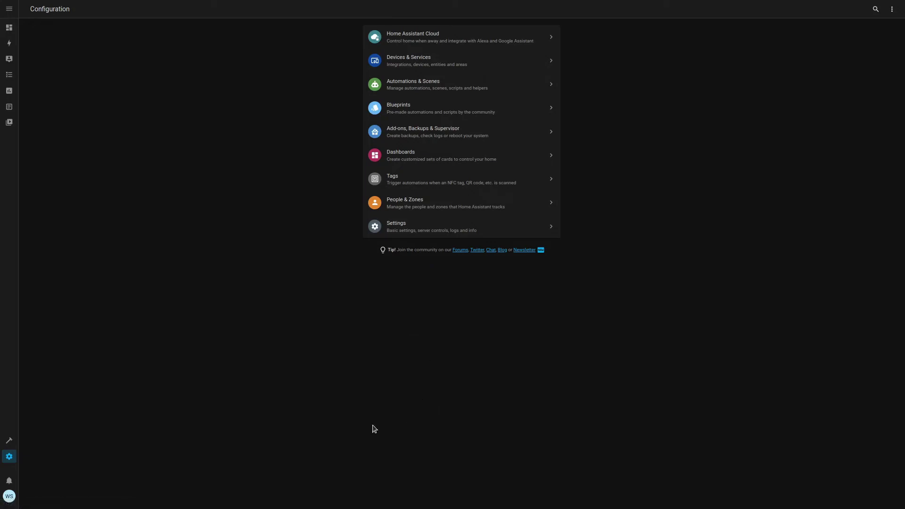
left_click(407, 136)
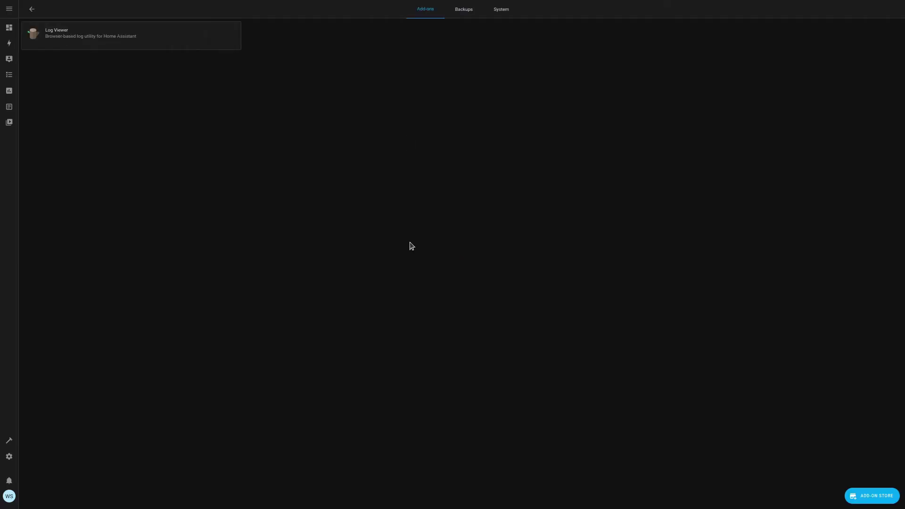
left_click(872, 498)
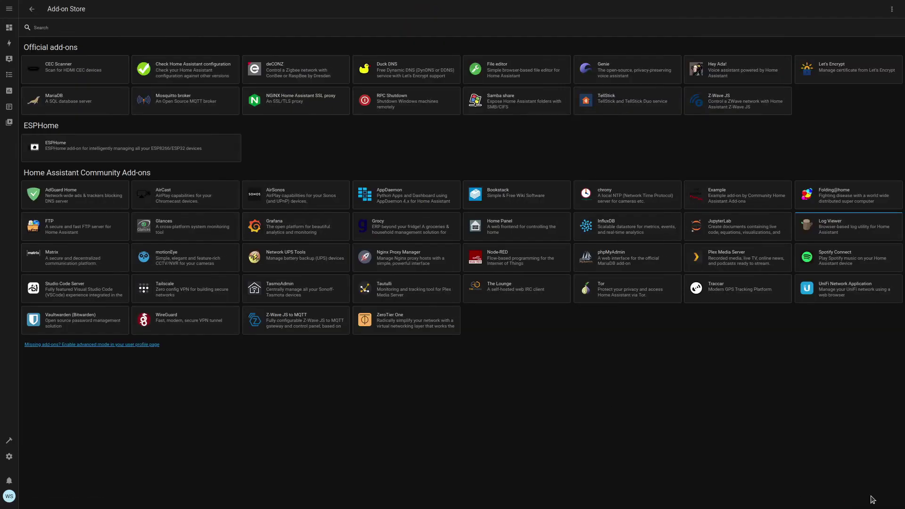
Step: Install and start the Mosquitto broker add-on, then go back to Configuration
left_click(195, 104)
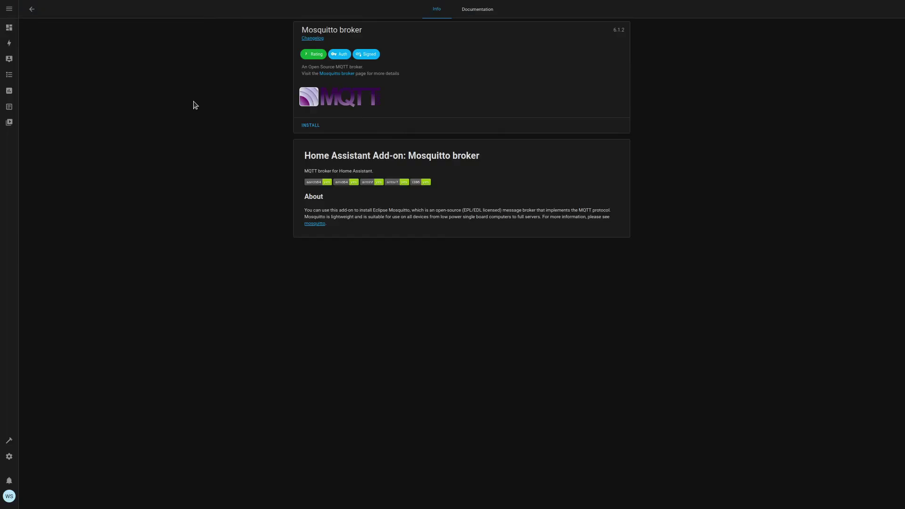
left_click(312, 127)
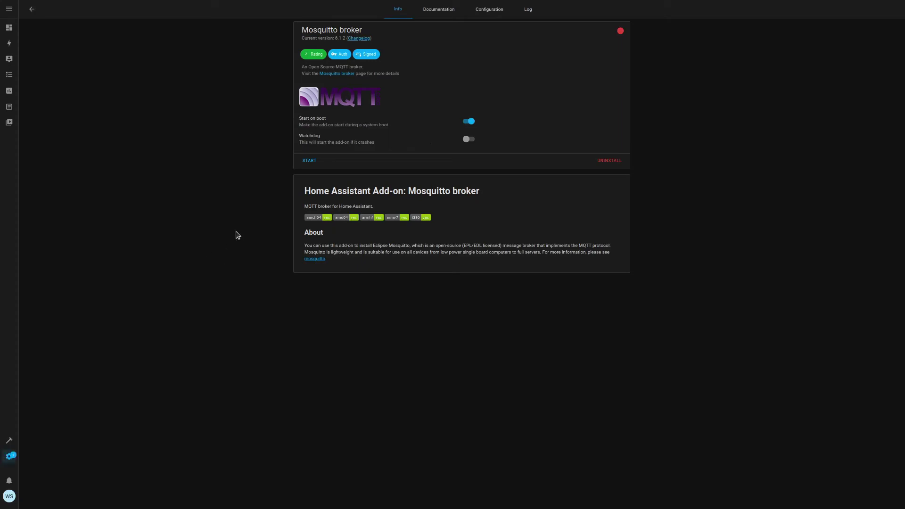
left_click(311, 161)
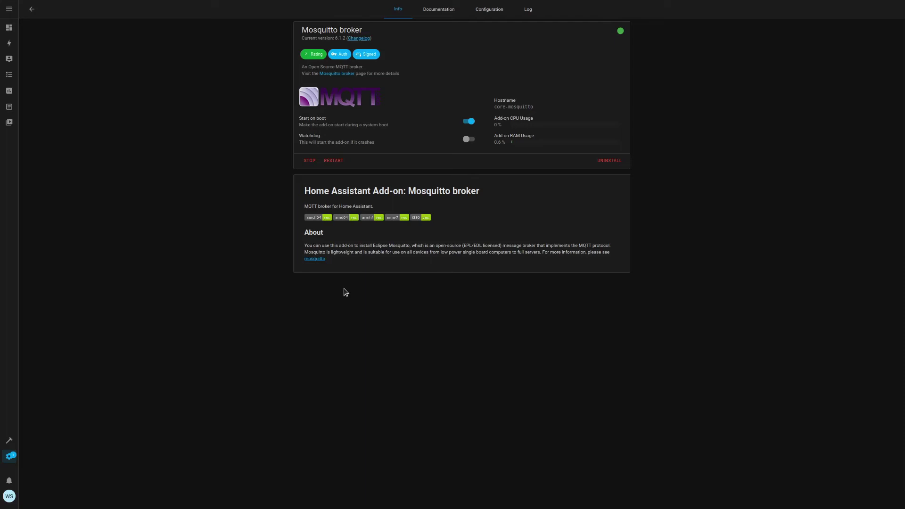
left_click(11, 457)
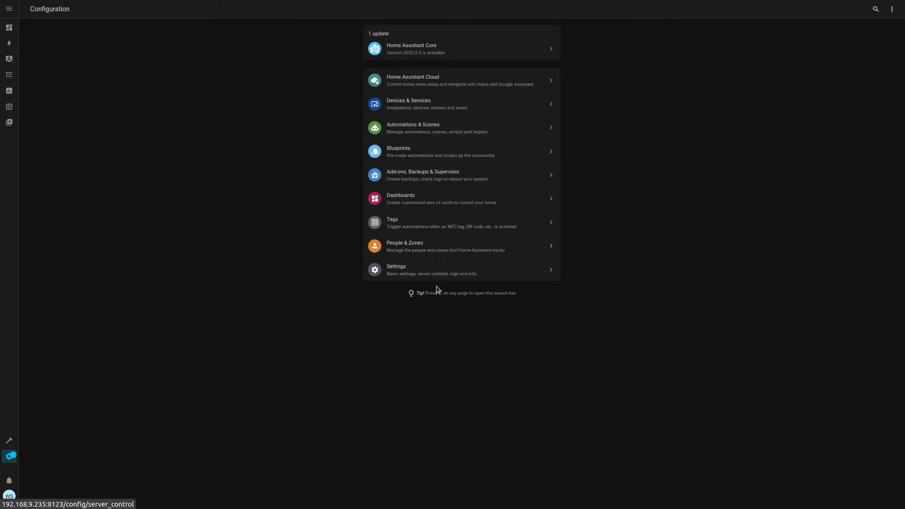
Step: Add an MQTT integration for broker 192.168.9.235 with the broker username and password
left_click(442, 113)
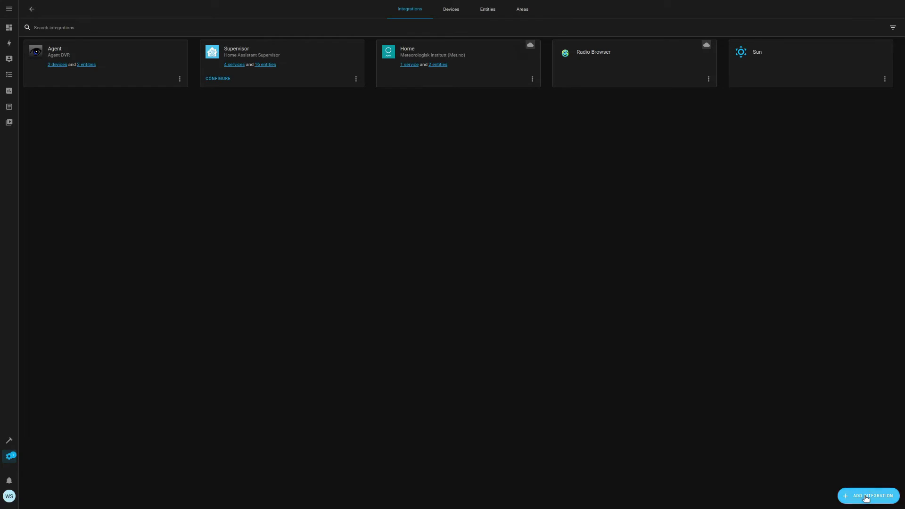
left_click(867, 498)
type("mq")
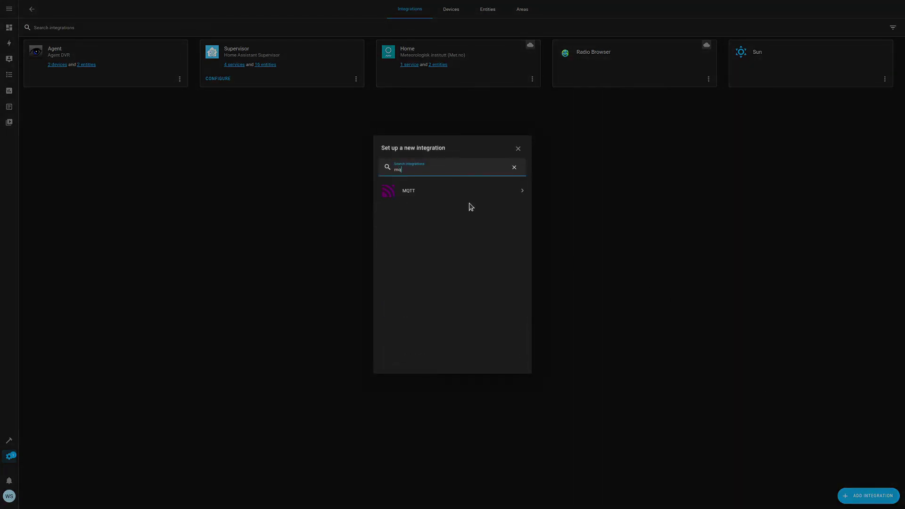
left_click(443, 190)
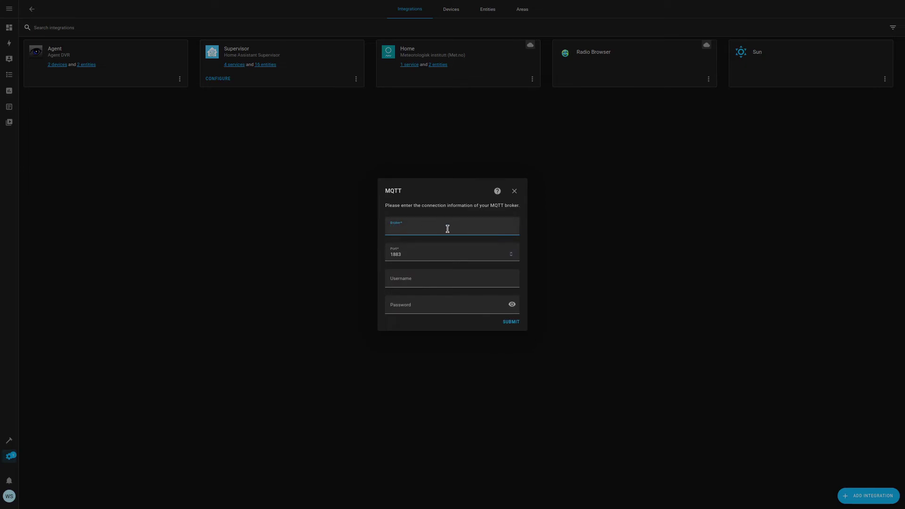
type("192.168.9.235")
left_click(419, 254)
left_click(421, 281)
key("Tab")
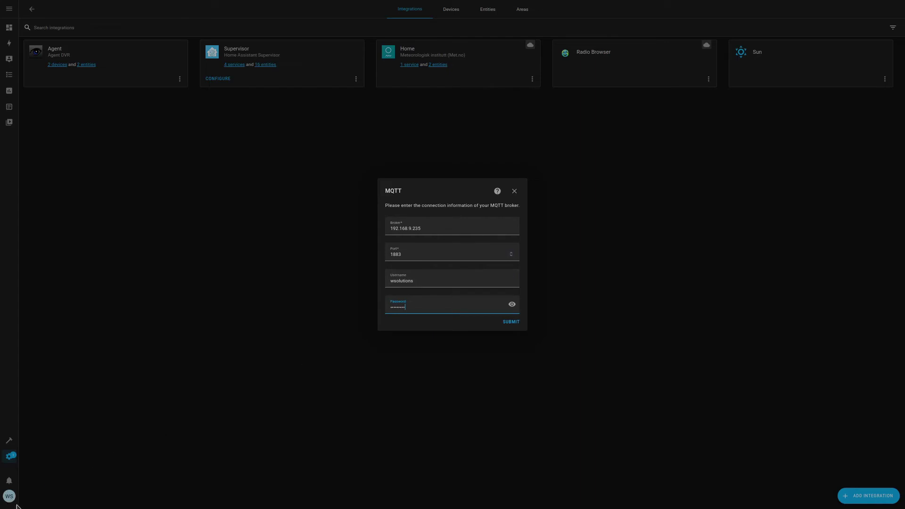
left_click(511, 322)
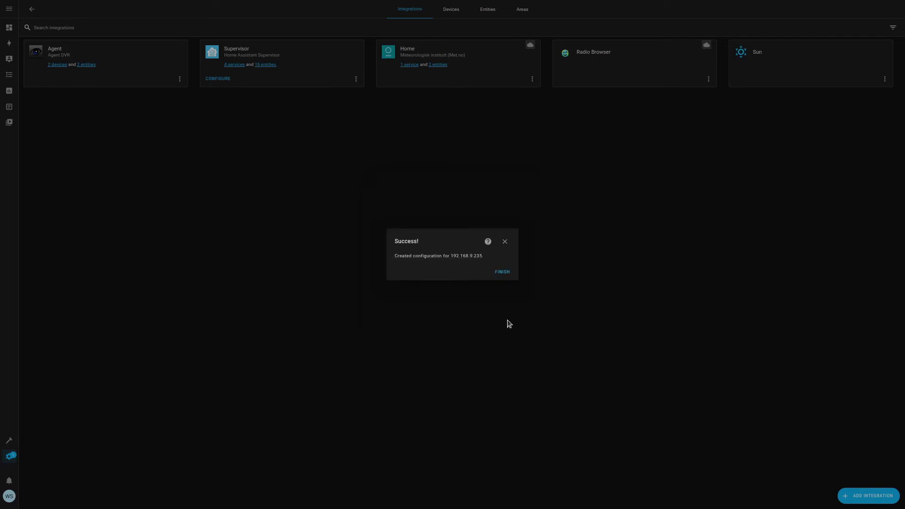
left_click(504, 274)
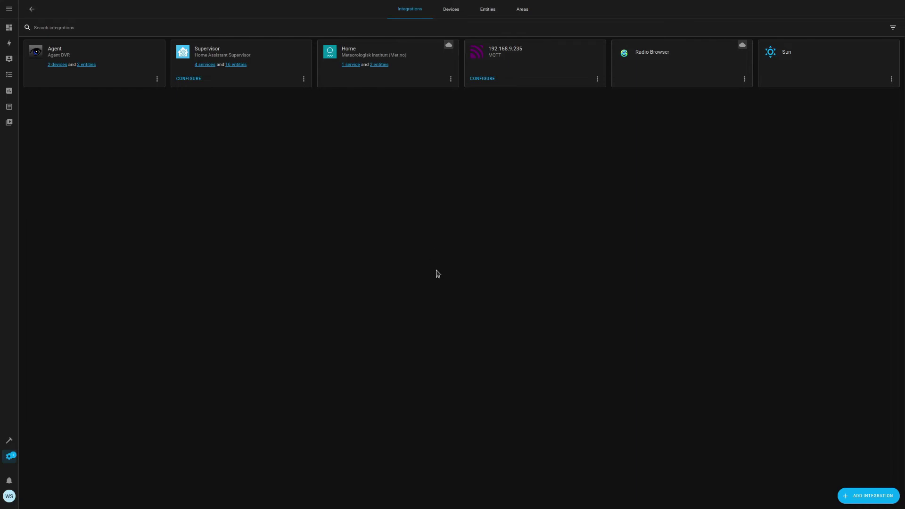
Step: Start the Studio Code Server add-on with Show in sidebar enabled
left_click(10, 456)
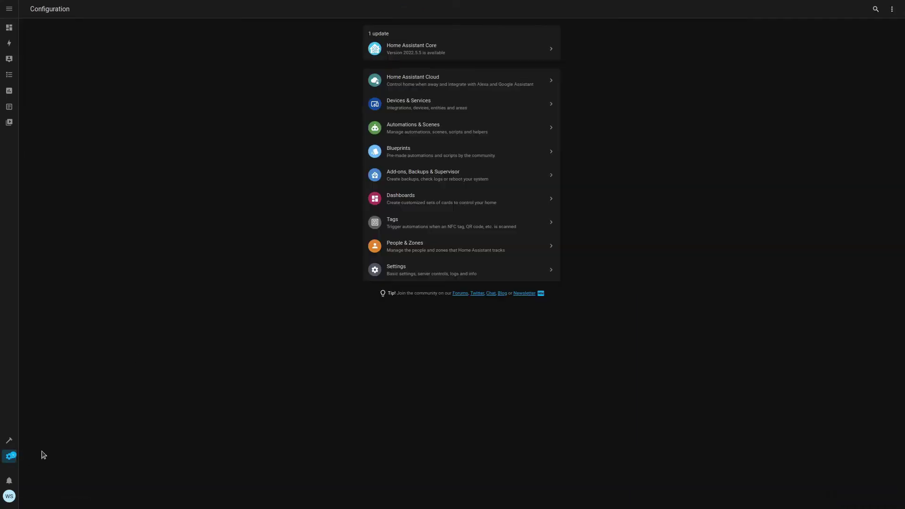
left_click(430, 176)
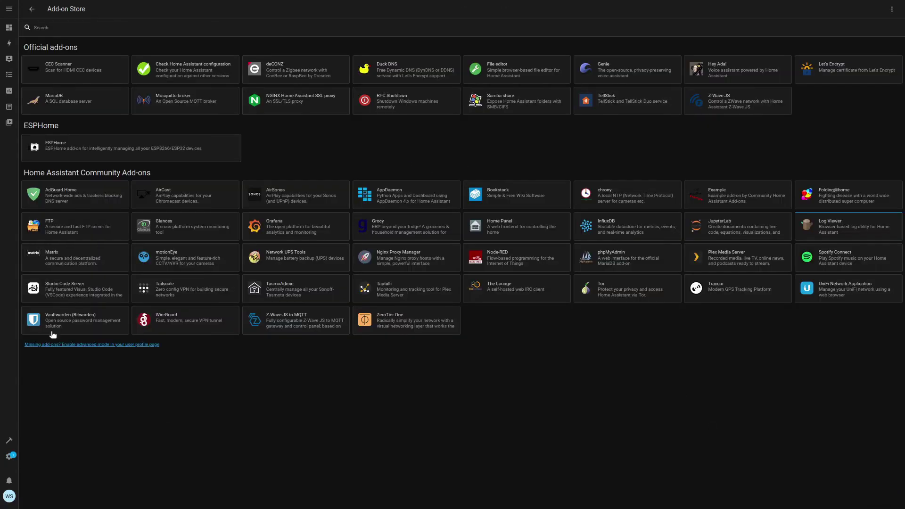
left_click(81, 292)
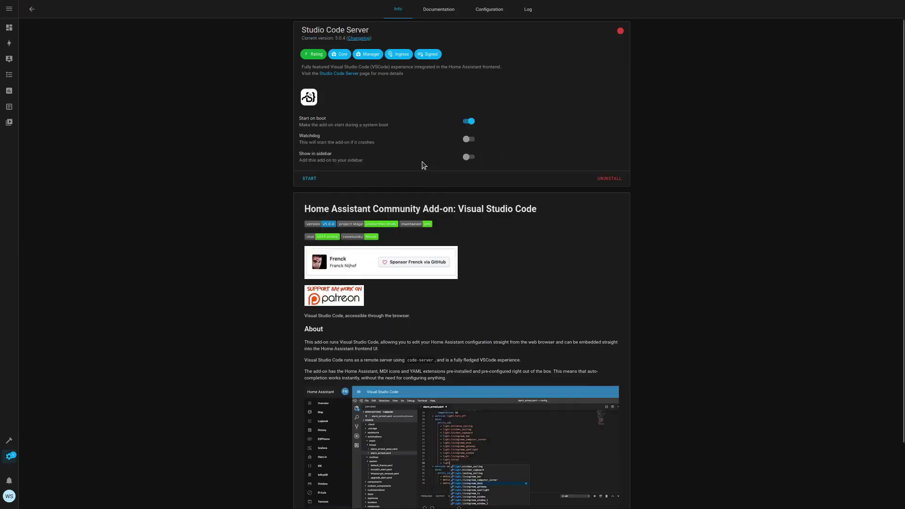
left_click(468, 157)
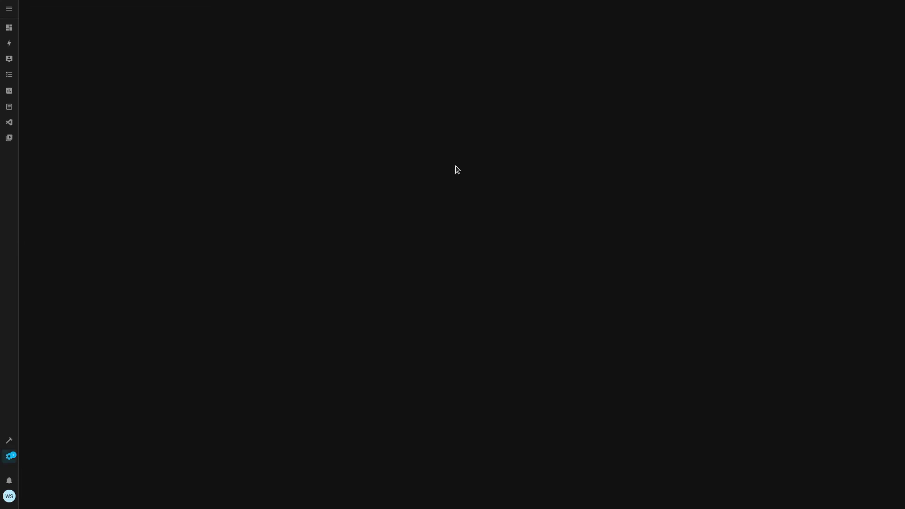
left_click(311, 179)
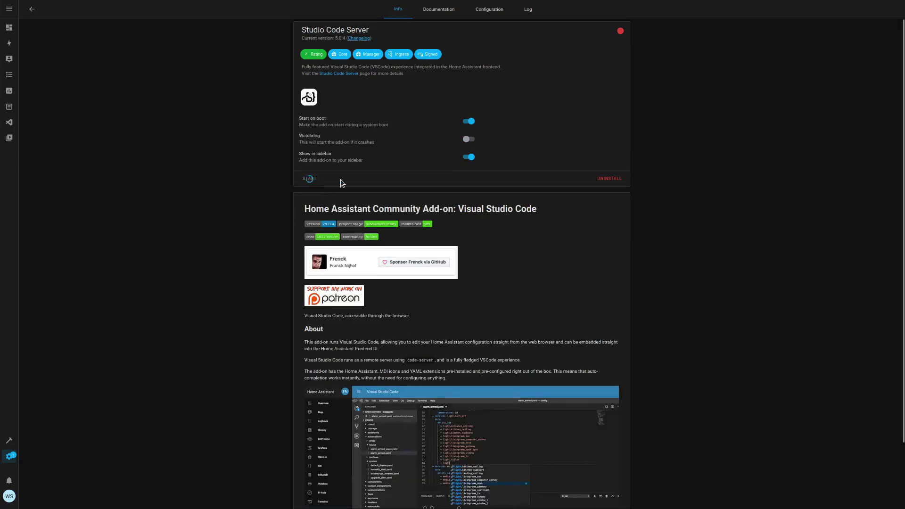
Step: Launch Studio Code Server, trust the config folder, and open configuration.yaml at its end
left_click(10, 122)
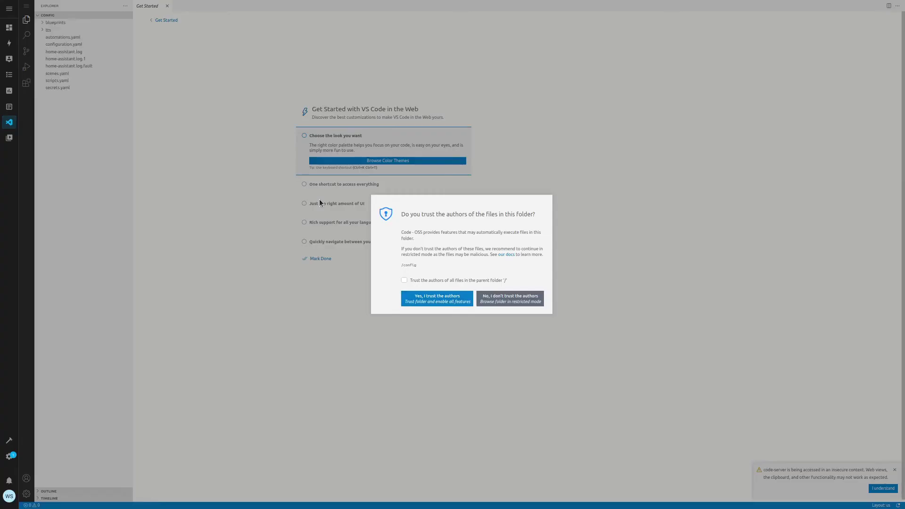
left_click(407, 283)
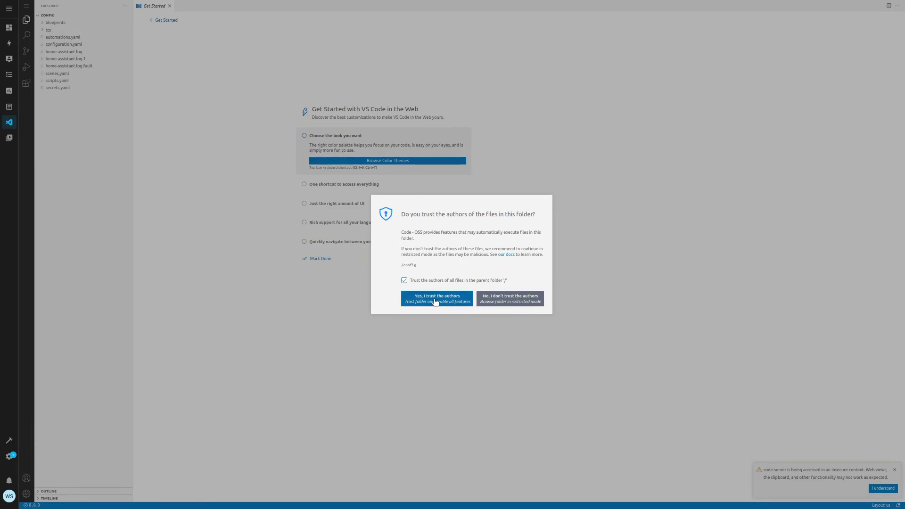
left_click(435, 302)
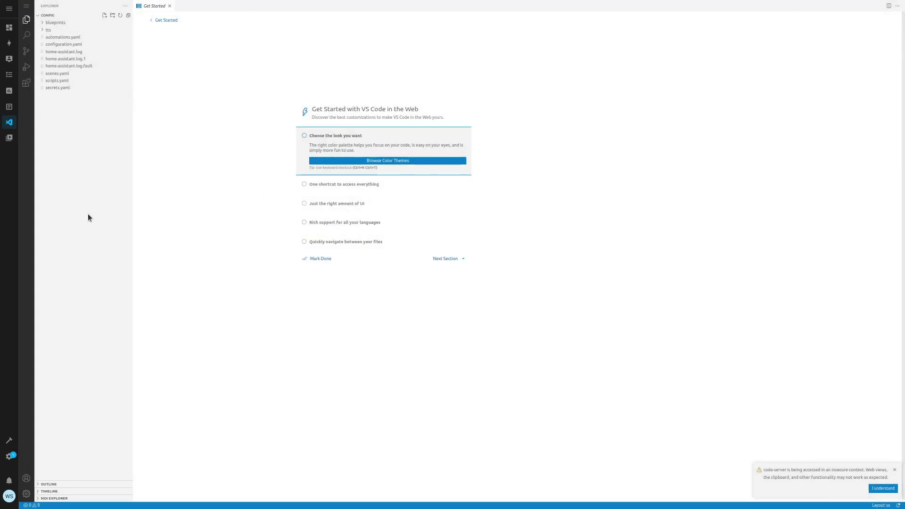
left_click(63, 45)
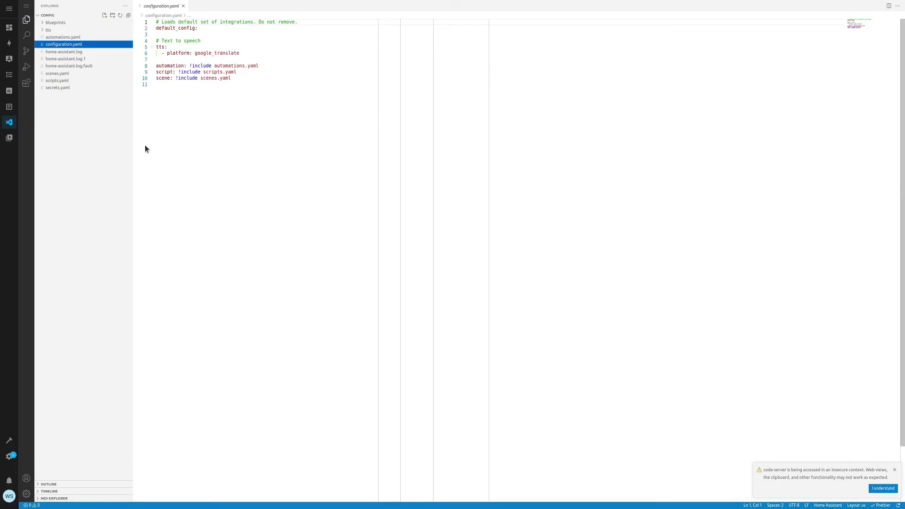
left_click(174, 100)
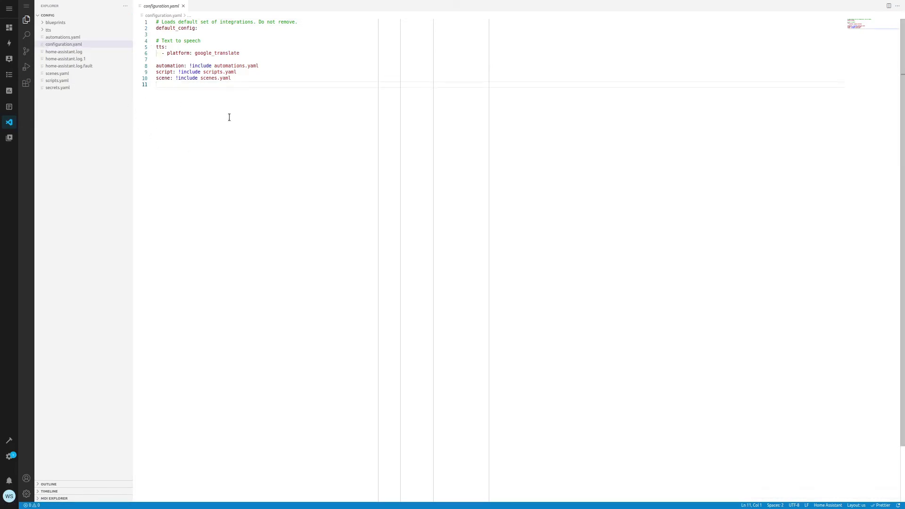
Step: Paste the MQTT binary_sensor block and replace Test Cam with Annke C800 in name and topics
key("Return")
type("binary_sensor:   - platform: mqtt     name: \"Object detection Tect Cam\"     state_topic: \"ObjectDetection/Test Cam/state\"     json_attributes_topic: \"ObjectDetection/Test Cam/json\"     json_attributes_template: \"{{ value_json.predictions['confidence']['label'] }}\"     device_class: \"presence\"     off_delay: 60     qos: 1")
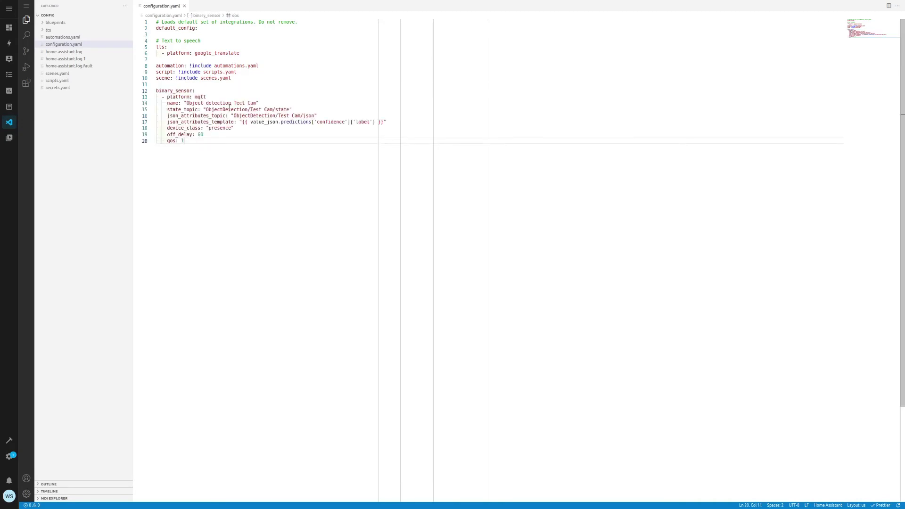
left_click_drag(255, 99, 235, 105)
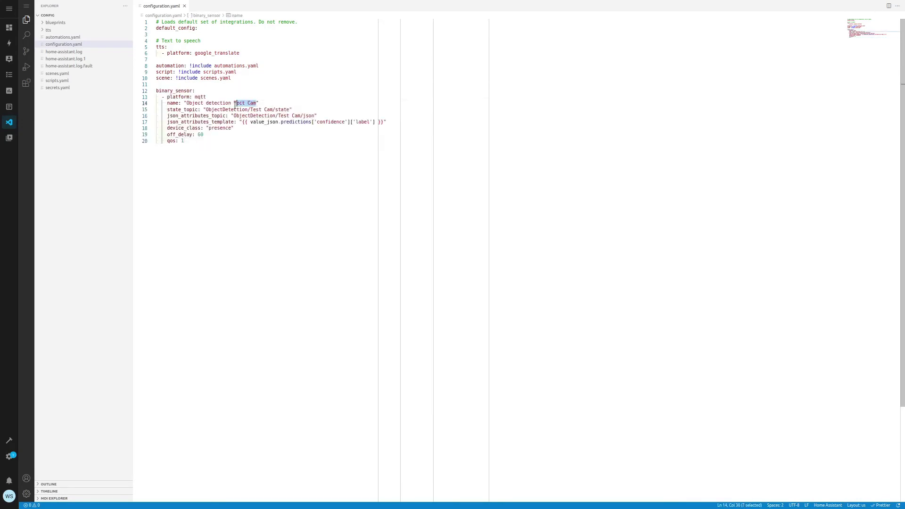
type("Annk")
left_click_drag(274, 108, 248, 109)
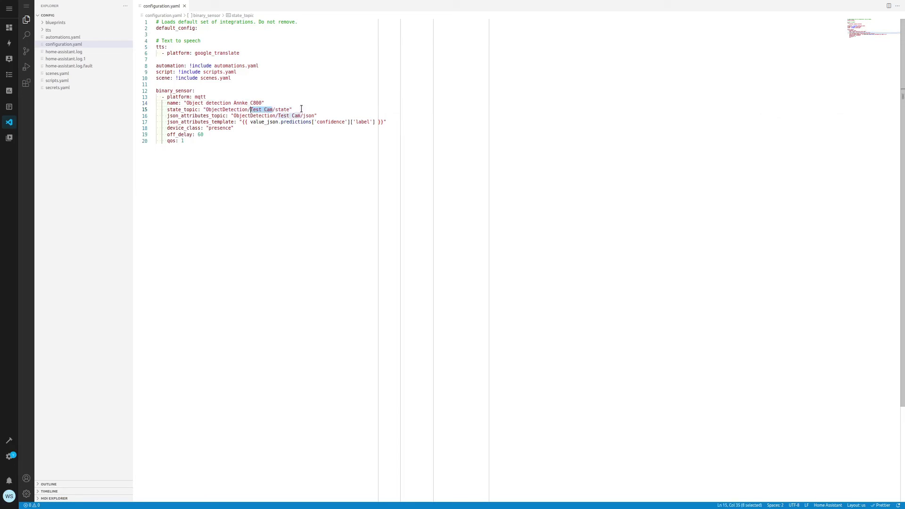
type("Annke ")
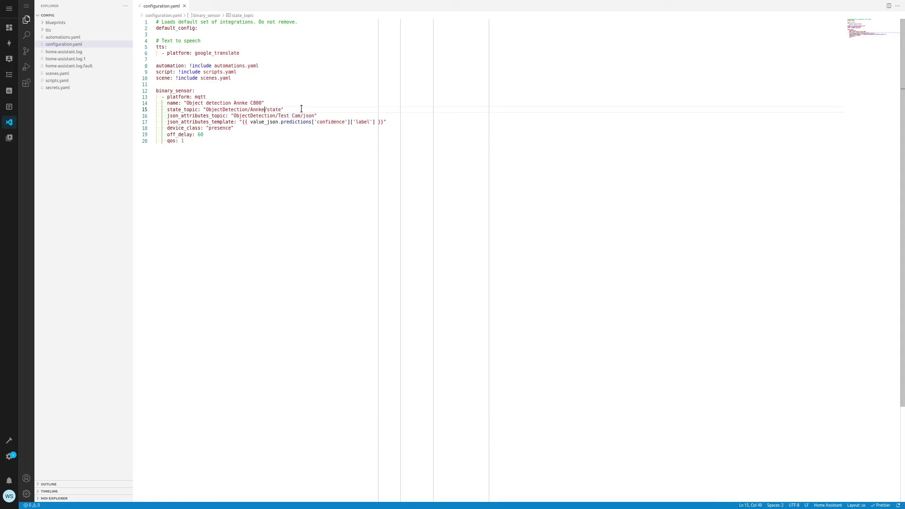
type("C800")
left_click_drag(300, 117, 279, 116)
type("Annke C800")
left_click(322, 167)
key("Return")
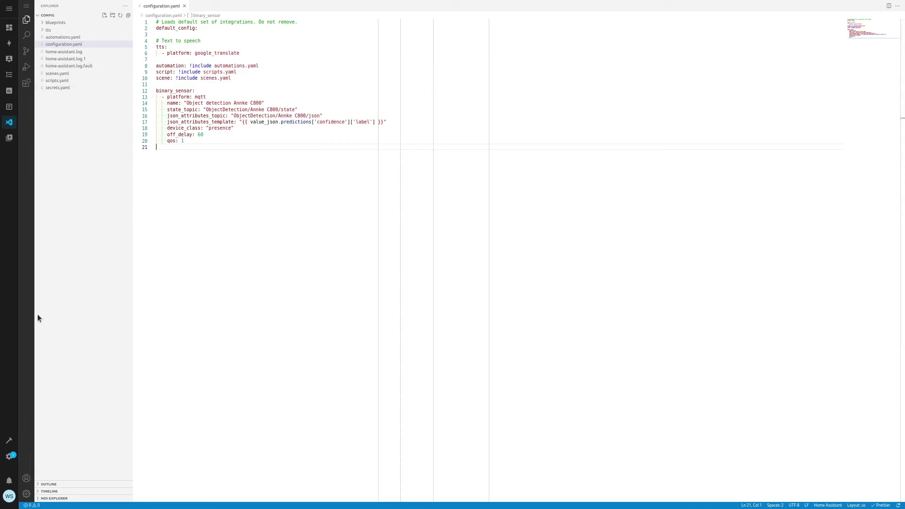
left_click(12, 457)
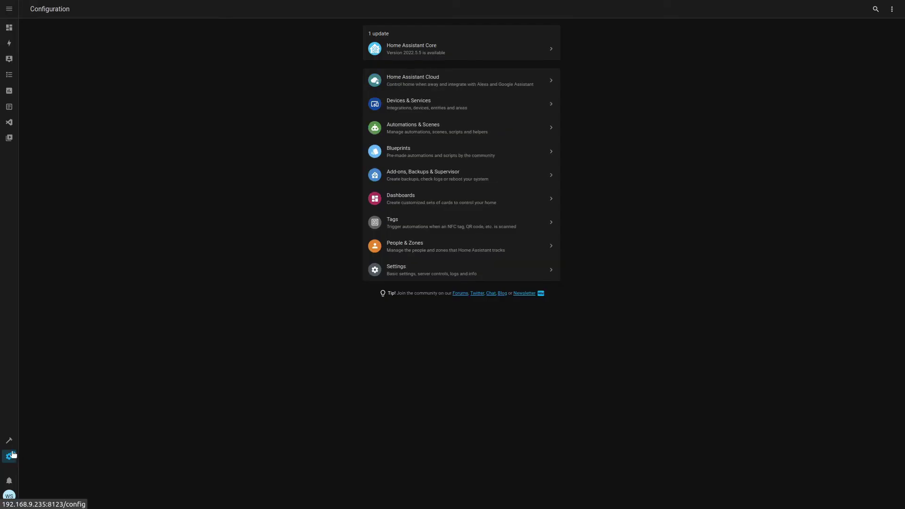
Step: Restart Home Assistant from Server Controls, then bring up the terminal
left_click(418, 272)
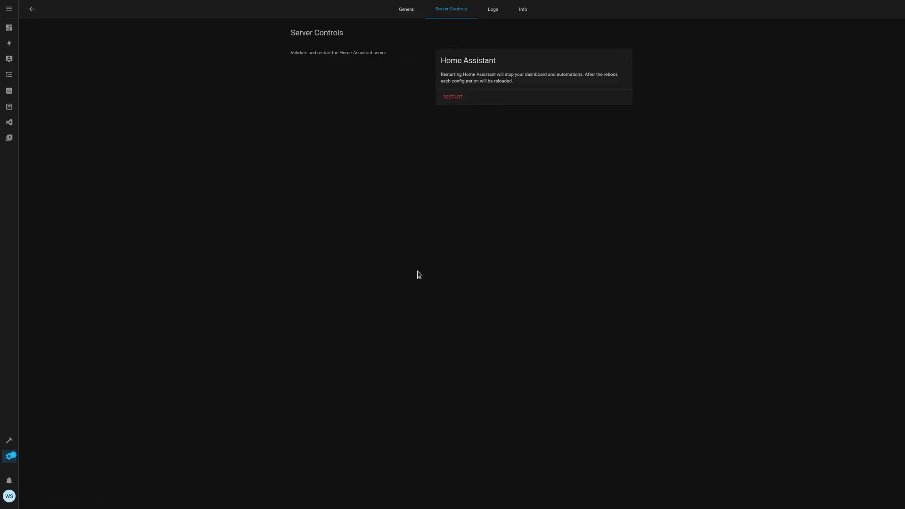
left_click(452, 101)
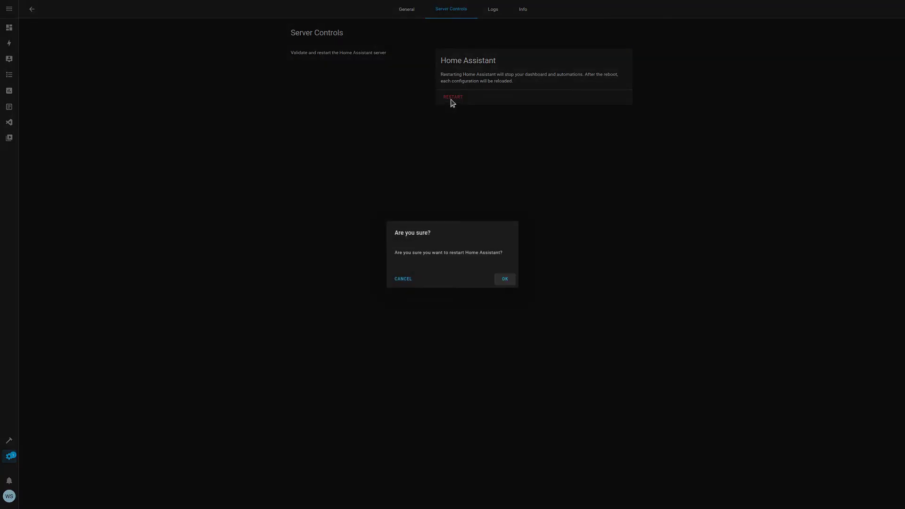
left_click(508, 280)
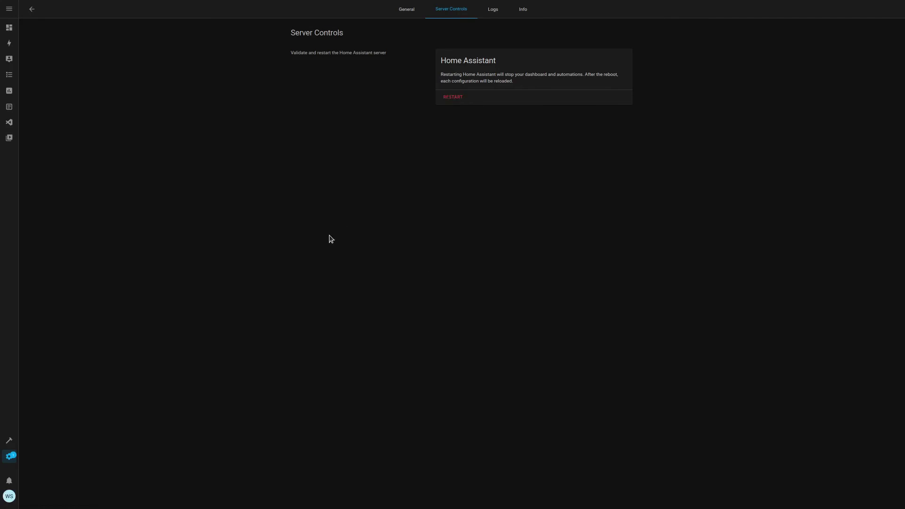
left_click(239, 500)
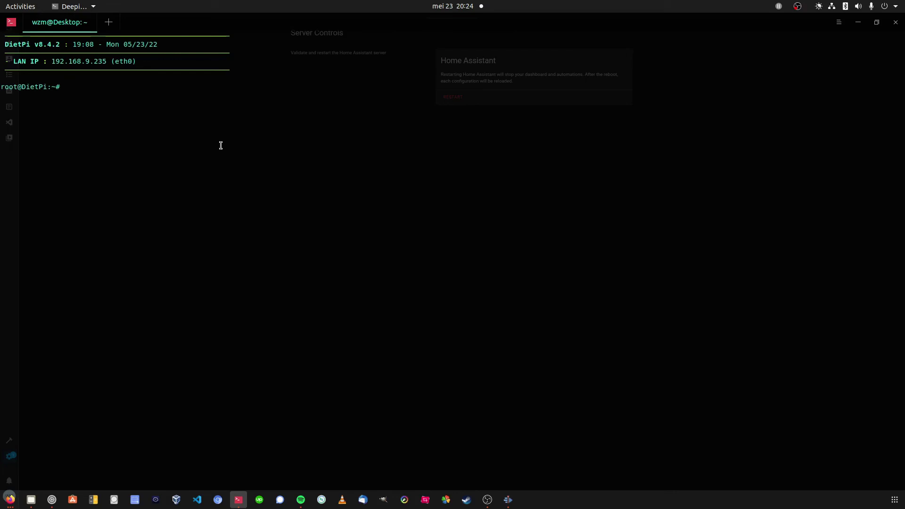
Step: Run docker restart agentdvr in the terminal, then minimize it
type("docker restart age")
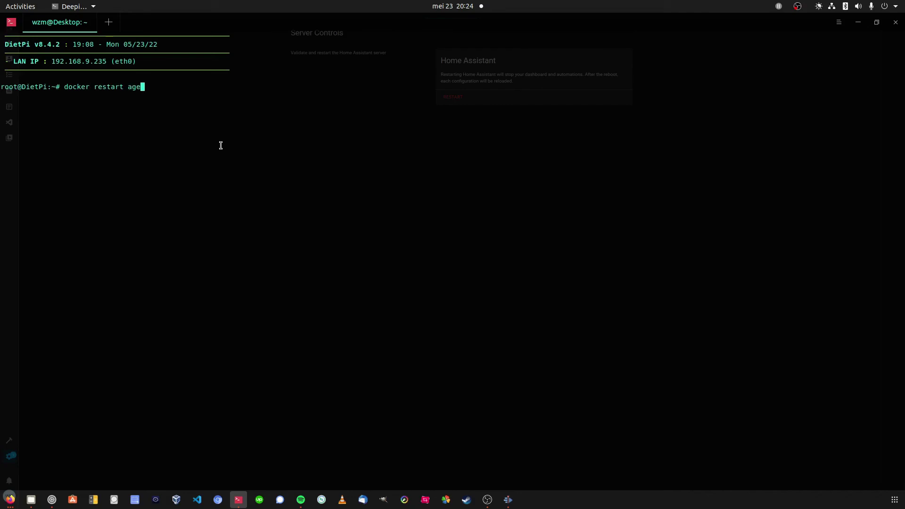
key("Tab")
key("Return")
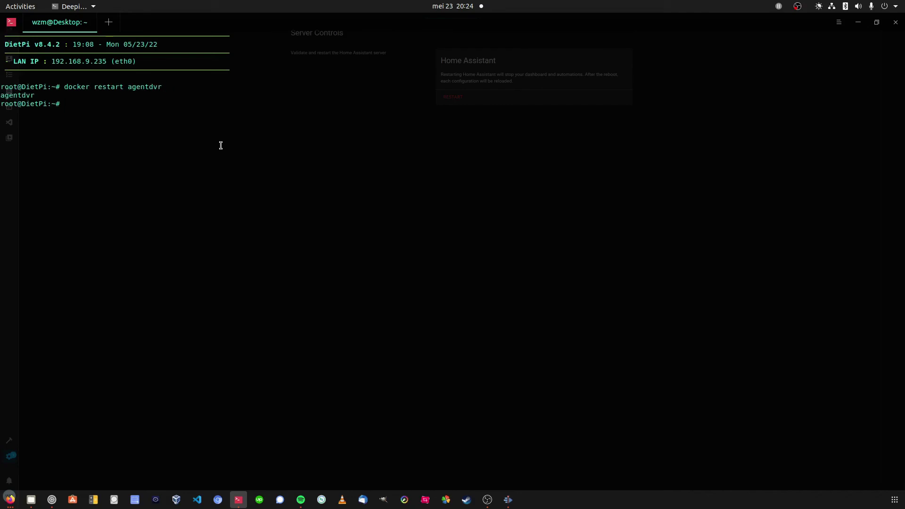
left_click(858, 23)
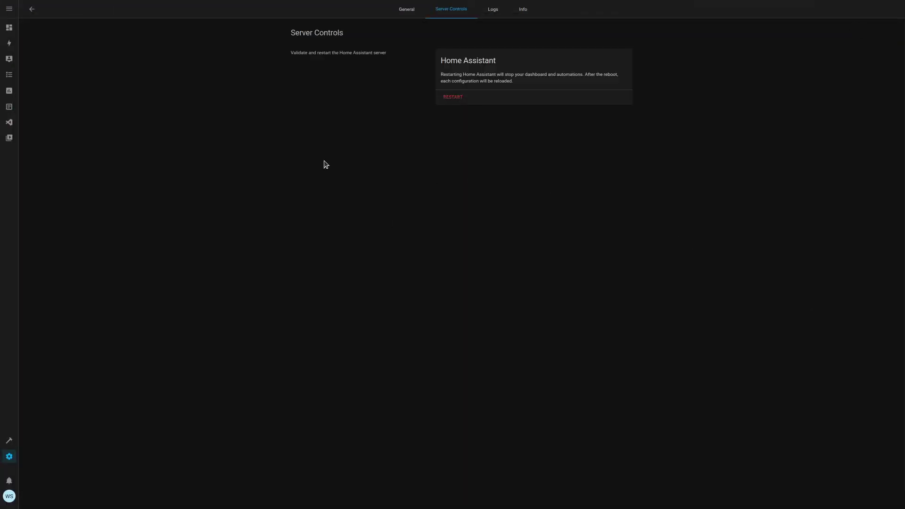
Step: Inspect the Annke C800 and Sample object_detection binary sensors' states and attributes in Developer Tools
left_click(8, 444)
left_click_drag(76, 102, 36, 101)
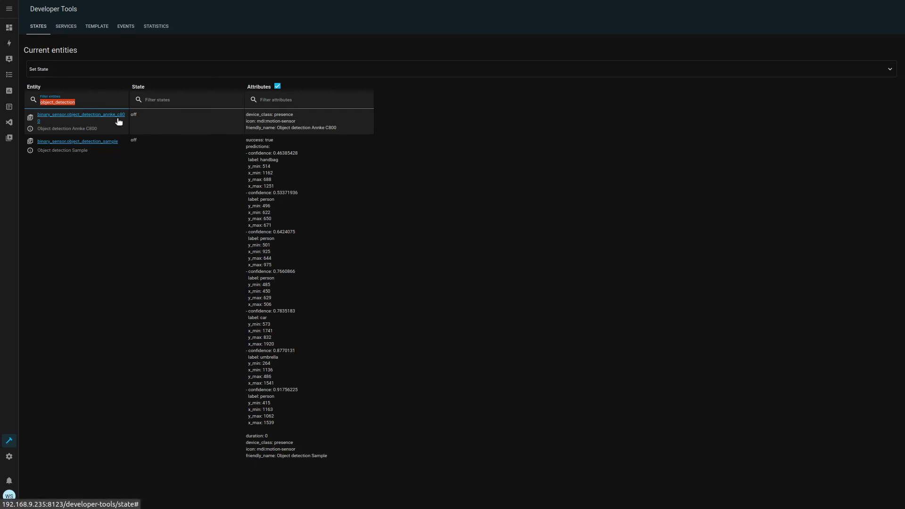
left_click(135, 115)
left_click_drag(134, 115, 127, 117)
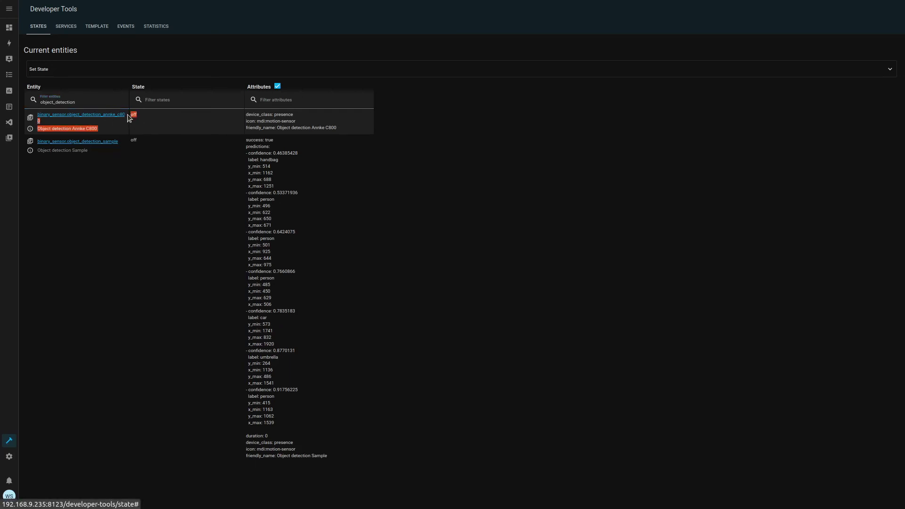
left_click(131, 116)
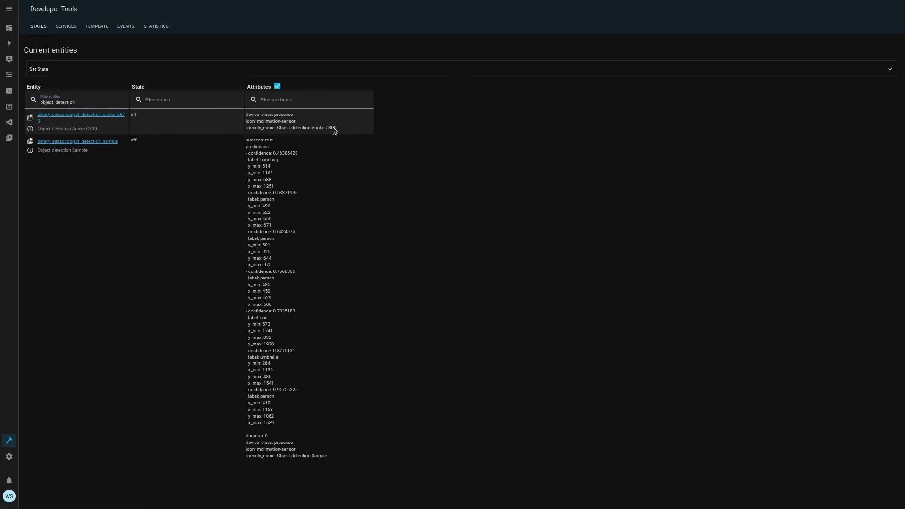
left_click_drag(344, 131, 247, 115)
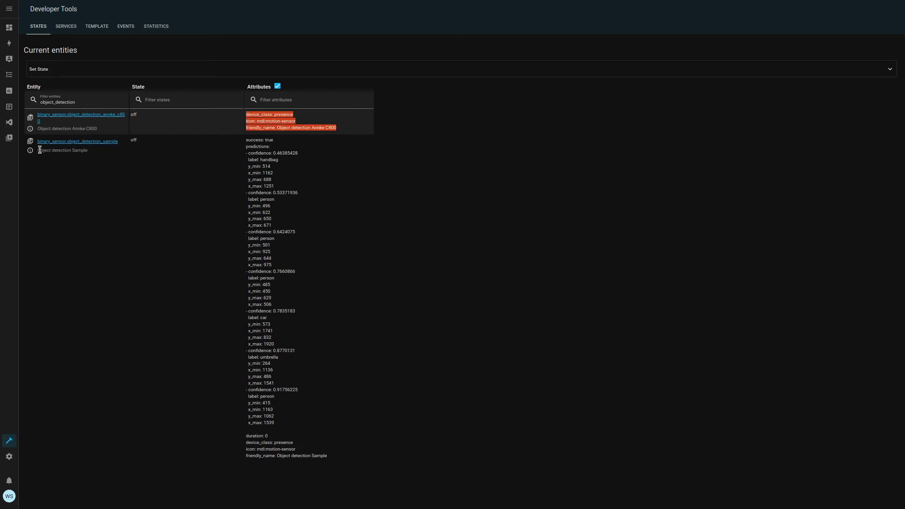
left_click_drag(99, 151, 40, 146)
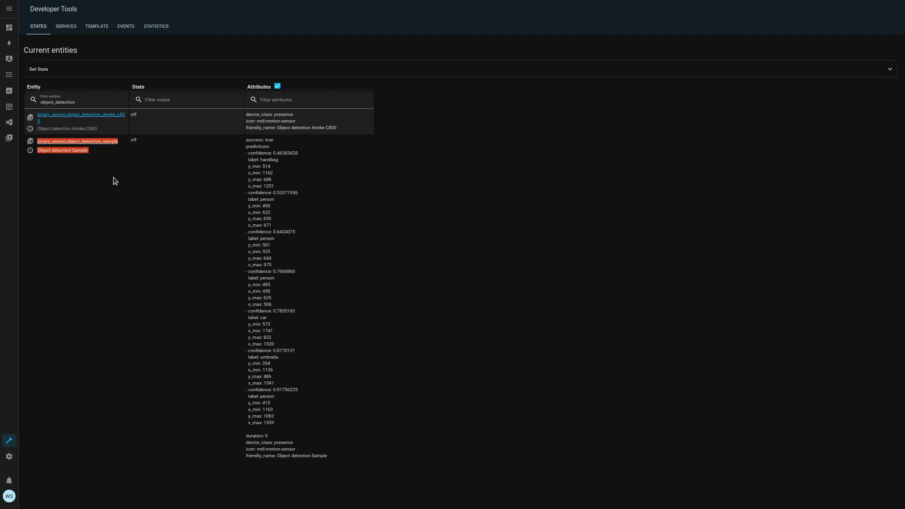
left_click(9, 28)
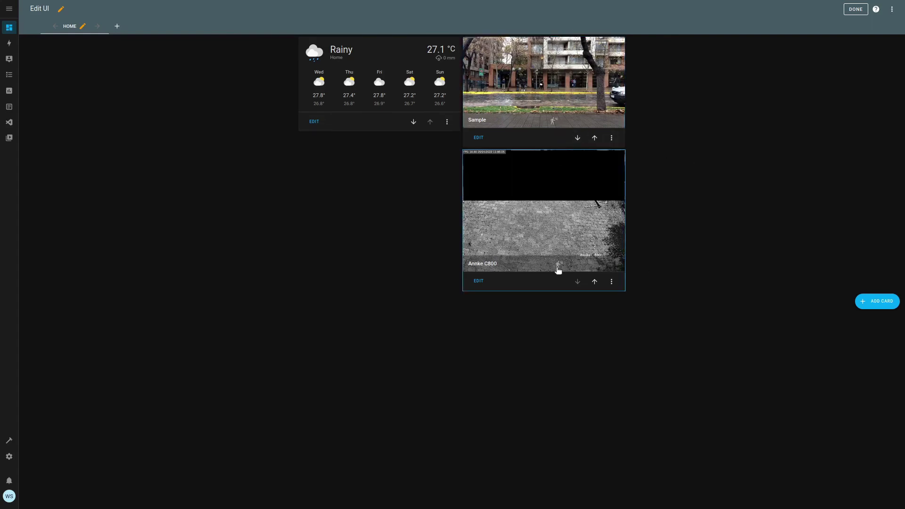
left_click(554, 122)
mouse_move(426, 216)
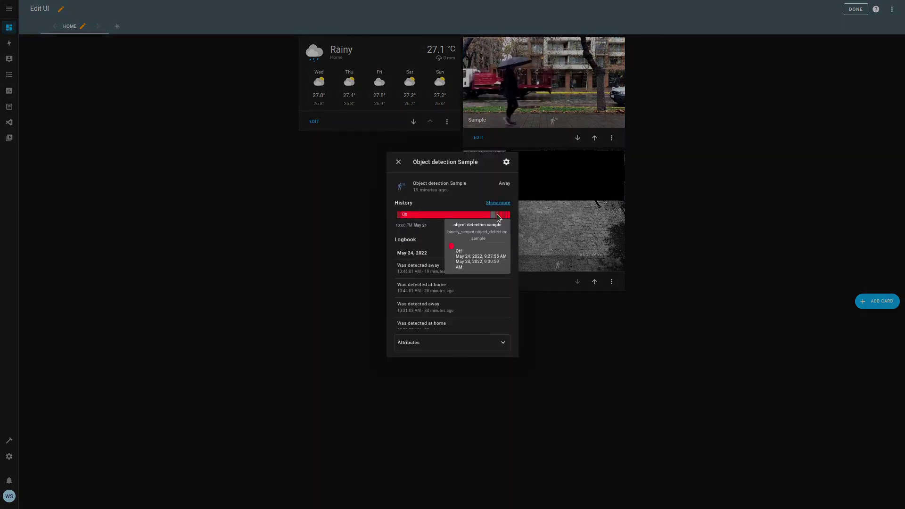
left_click(505, 343)
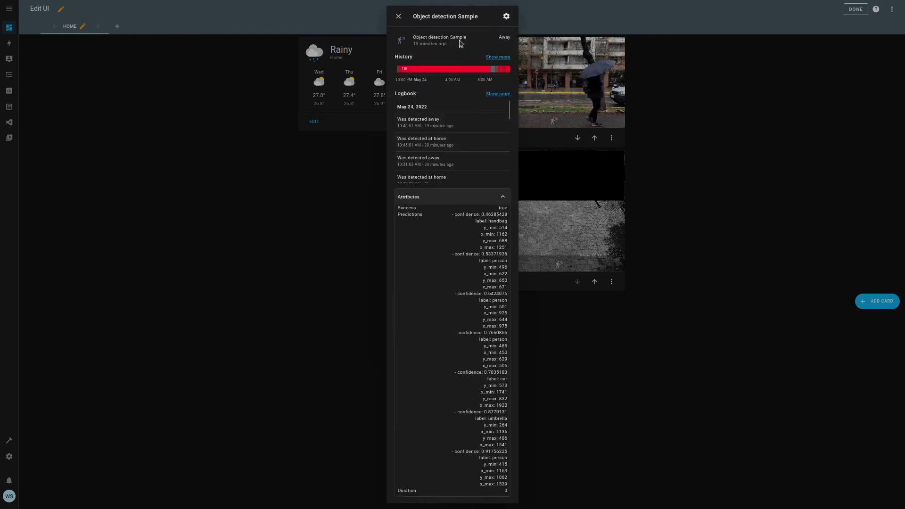
left_click_drag(405, 215, 507, 215)
left_click(509, 216)
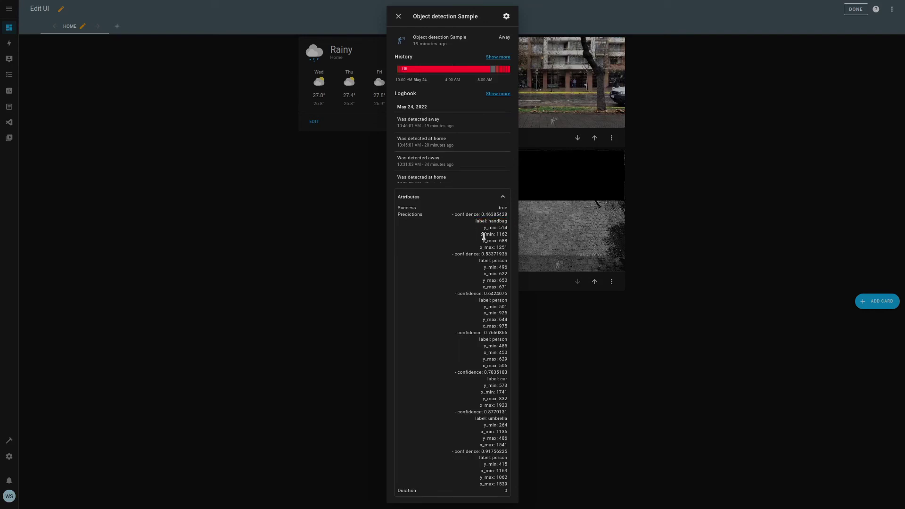
left_click_drag(485, 230, 510, 255)
left_click(509, 250)
left_click_drag(485, 215, 494, 215)
left_click(398, 16)
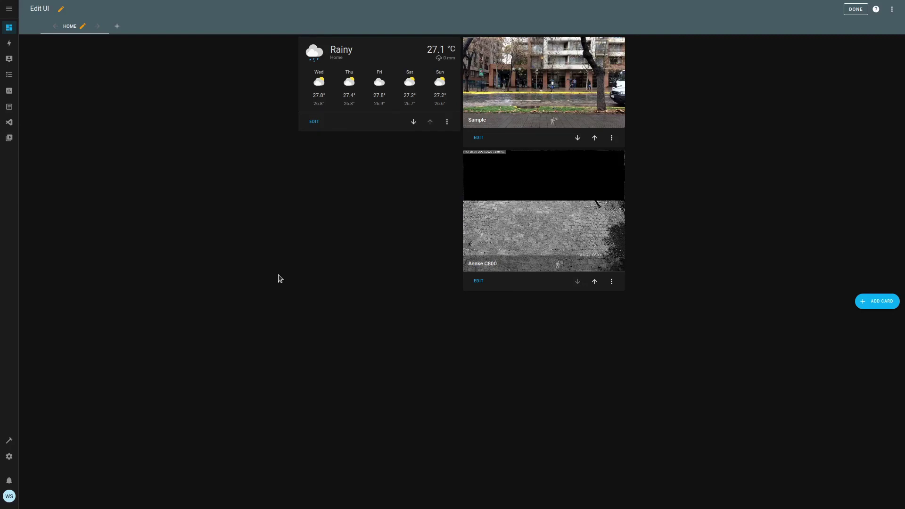
mouse_move(108, 6)
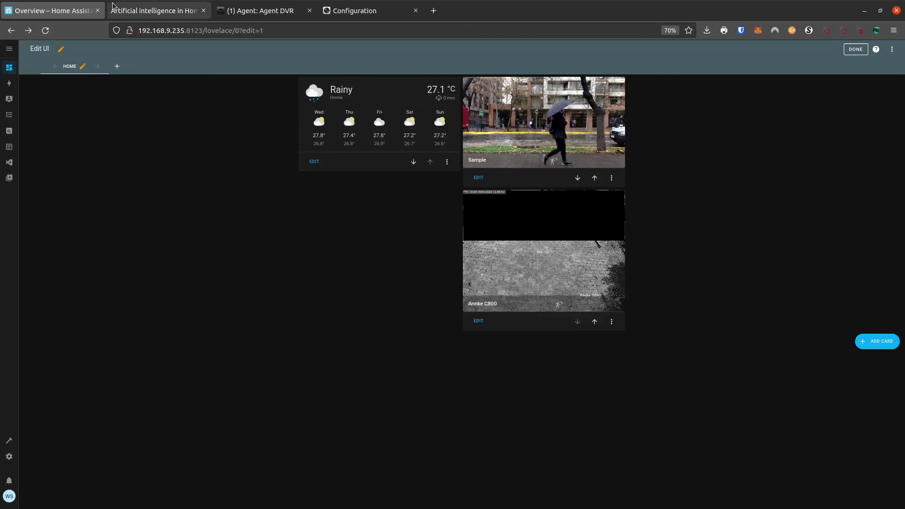
Step: Open Agent DVR's Photos view and inspect the backpack/person/umbrella and remote detection snapshots
left_click(264, 14)
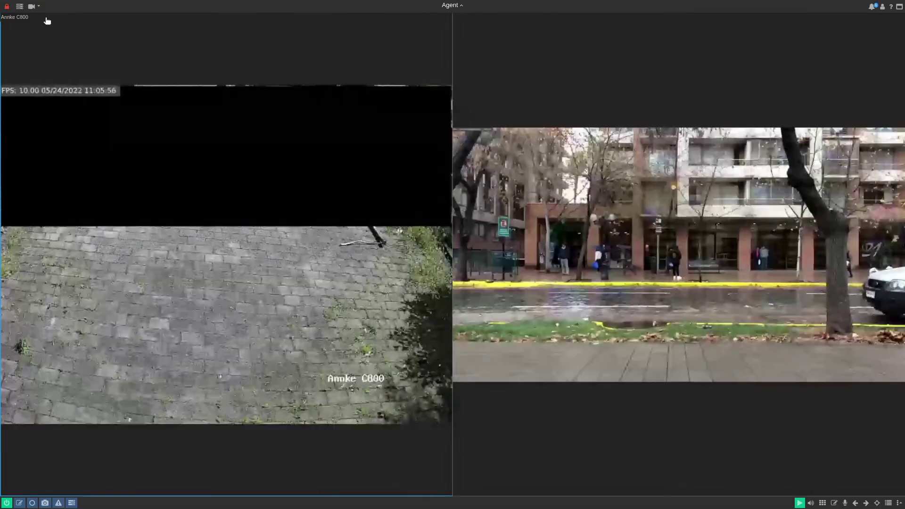
left_click(33, 7)
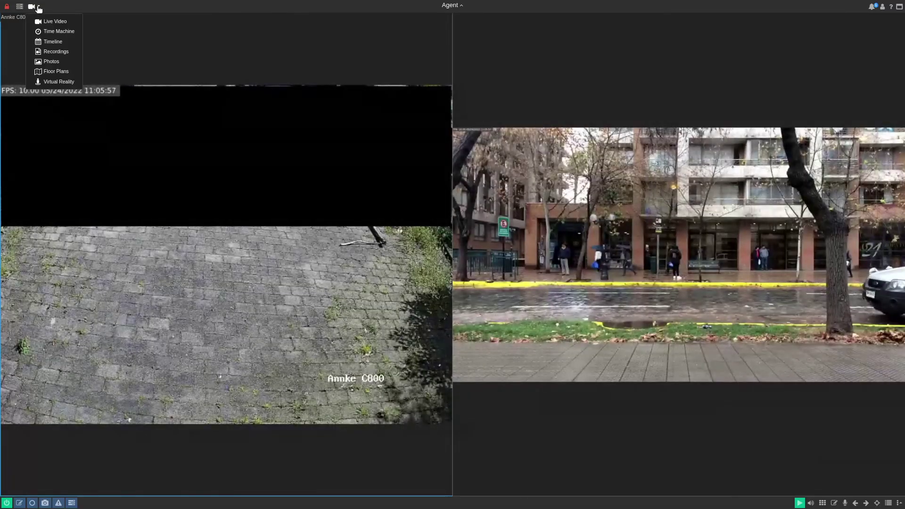
left_click(64, 63)
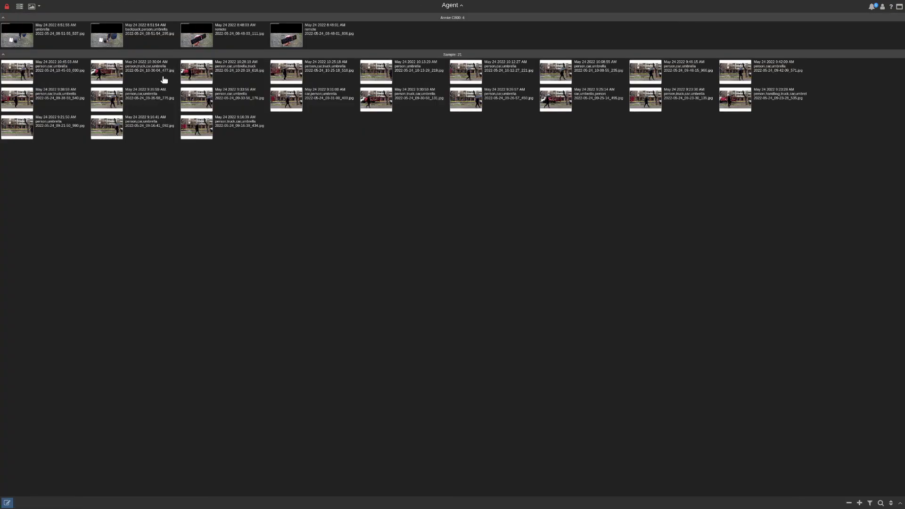
left_click(109, 37)
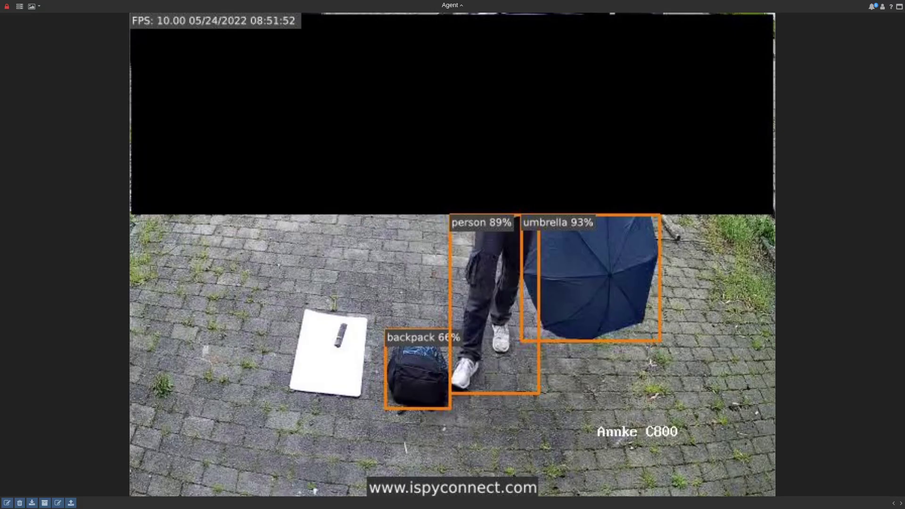
left_click(687, 248)
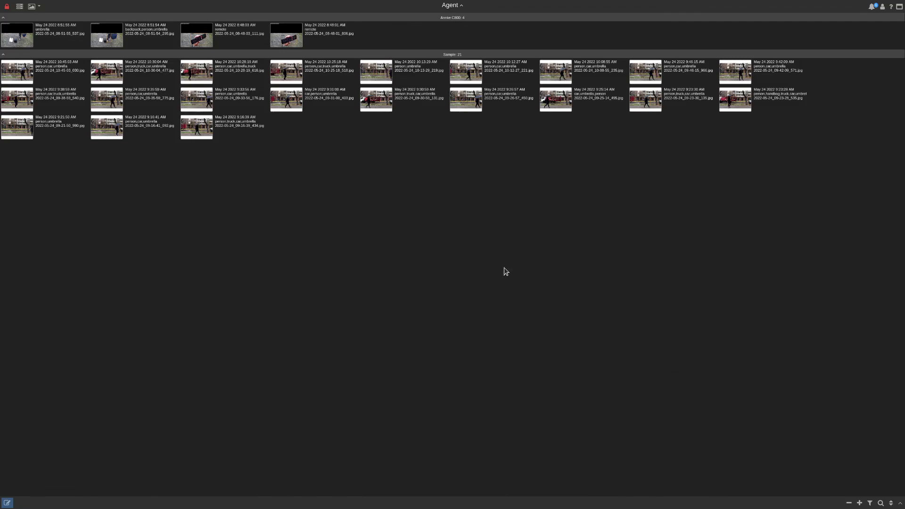
left_click(287, 41)
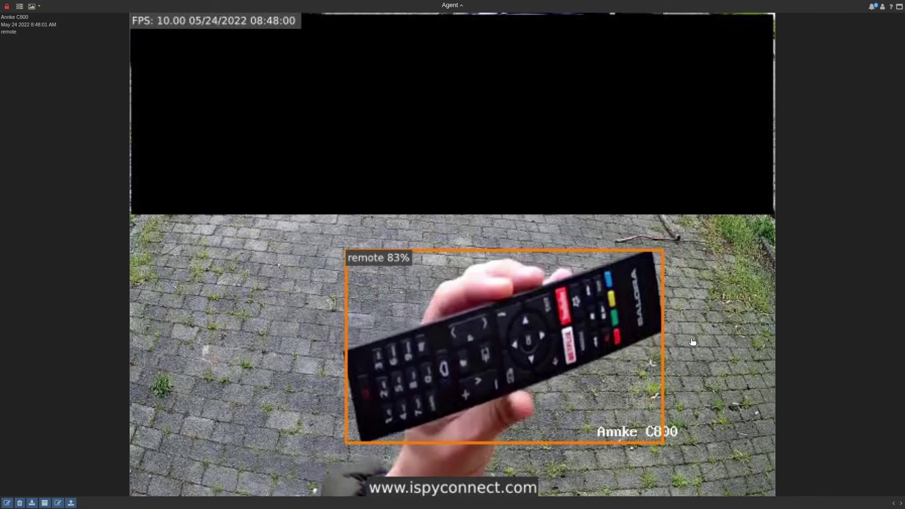
left_click(783, 300)
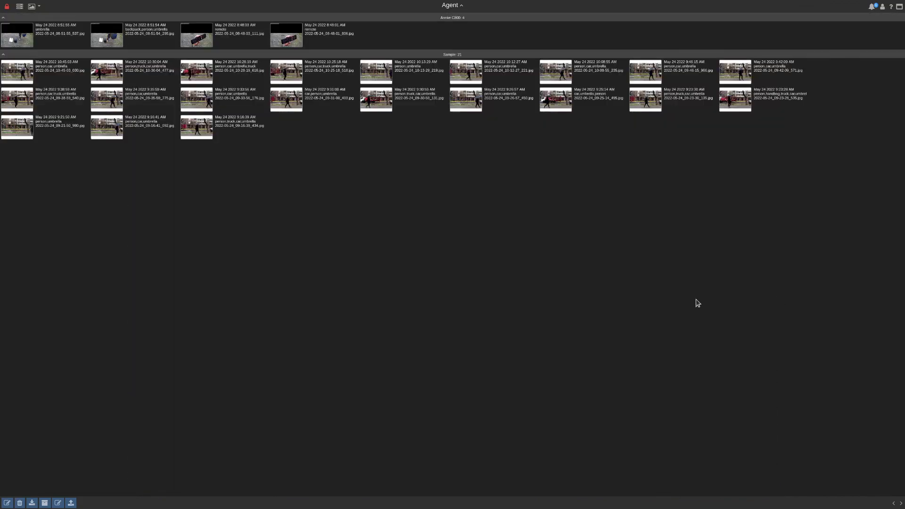
Step: View the Sample street snapshots tagged car, person, umbrella, then show the Alerts list
left_click(381, 102)
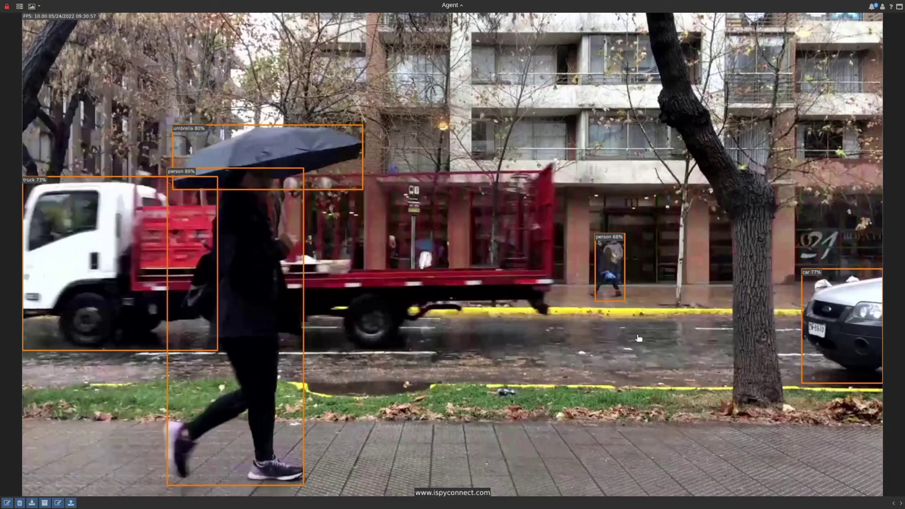
left_click(578, 341)
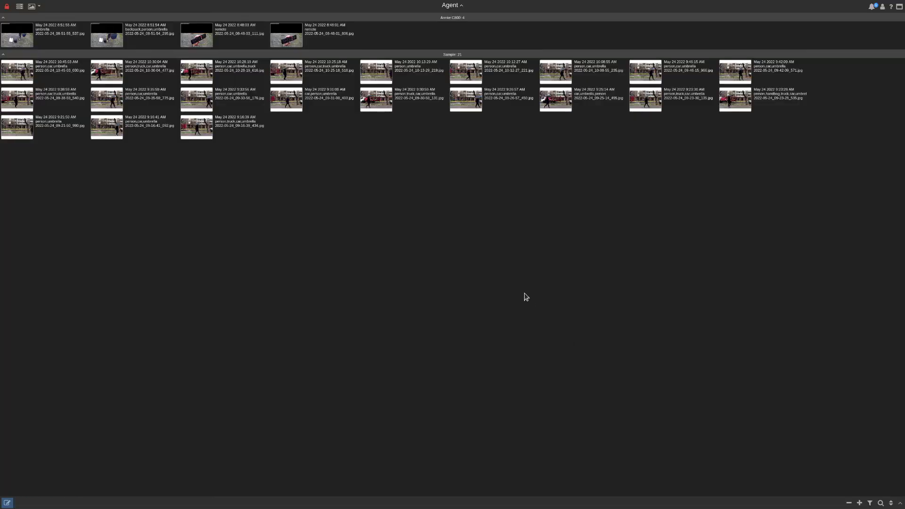
left_click(286, 98)
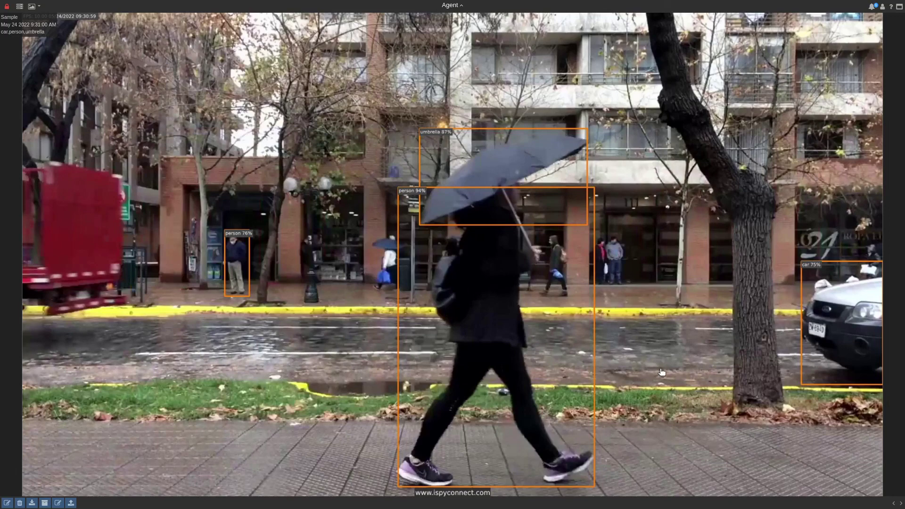
left_click(662, 372)
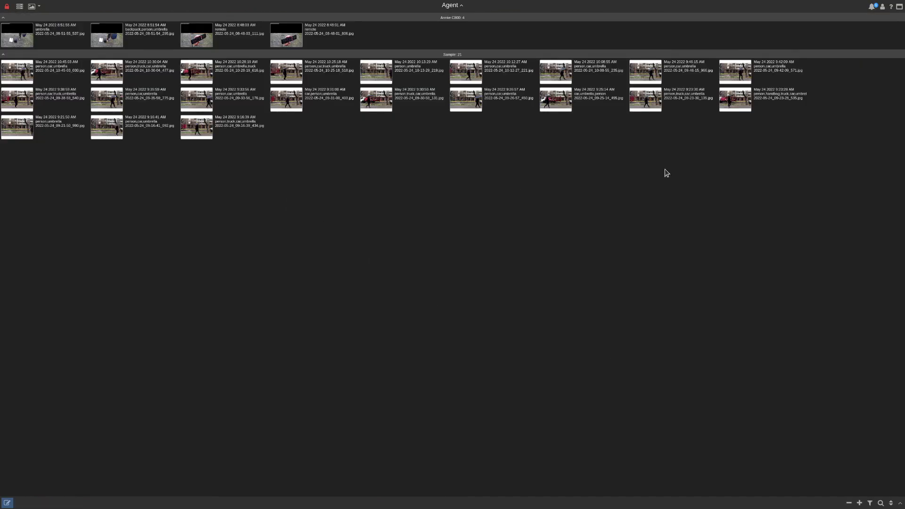
left_click(871, 8)
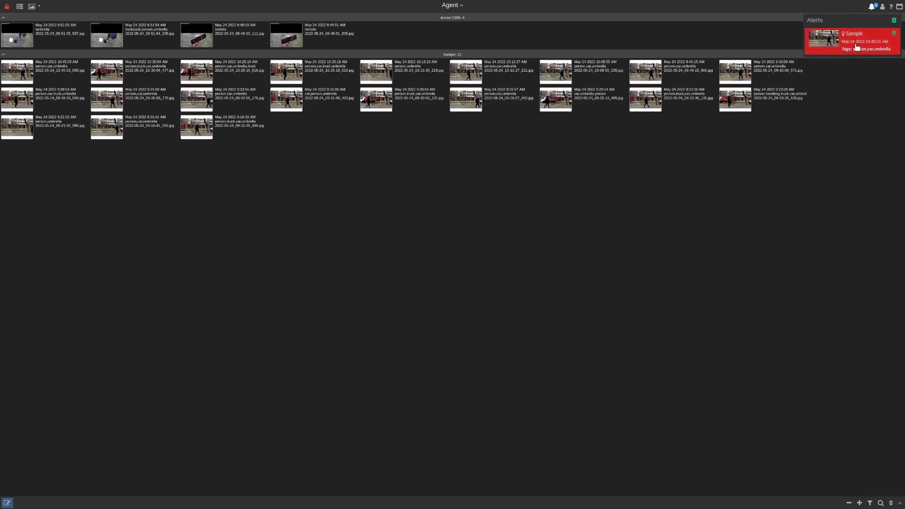